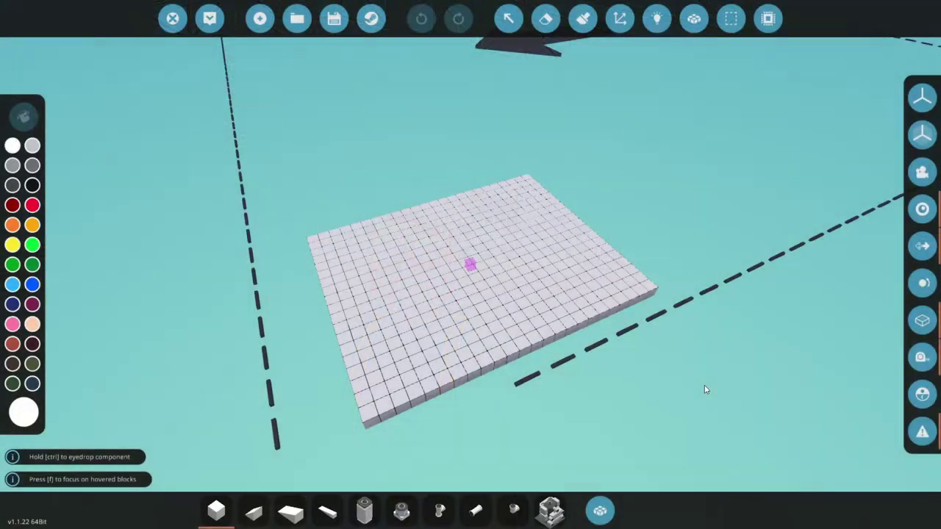
# Build a raised platform three blocks wide on the base plate, removing the surplus blocks.
pyautogui.scroll(1, 713, 369)
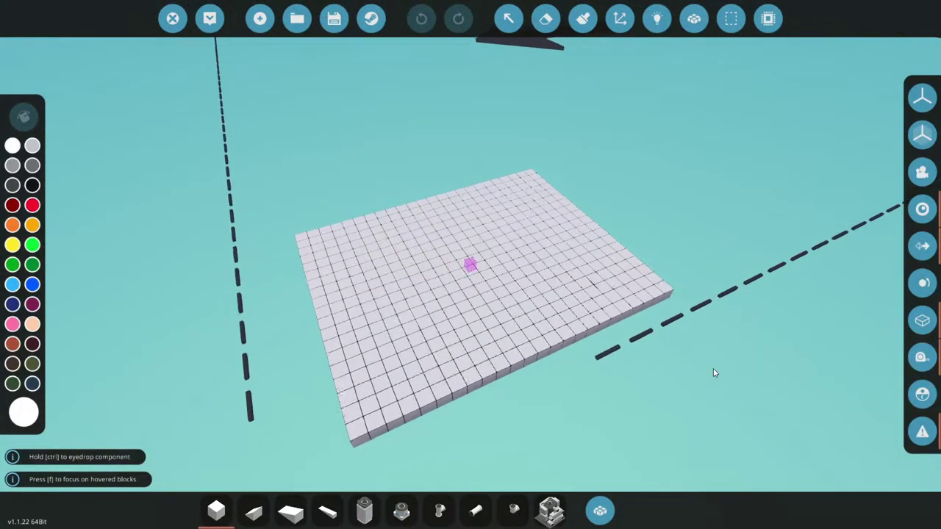
pyautogui.scroll(2, 713, 369)
pyautogui.moveTo(713, 369); pyautogui.dragTo(712, 388)
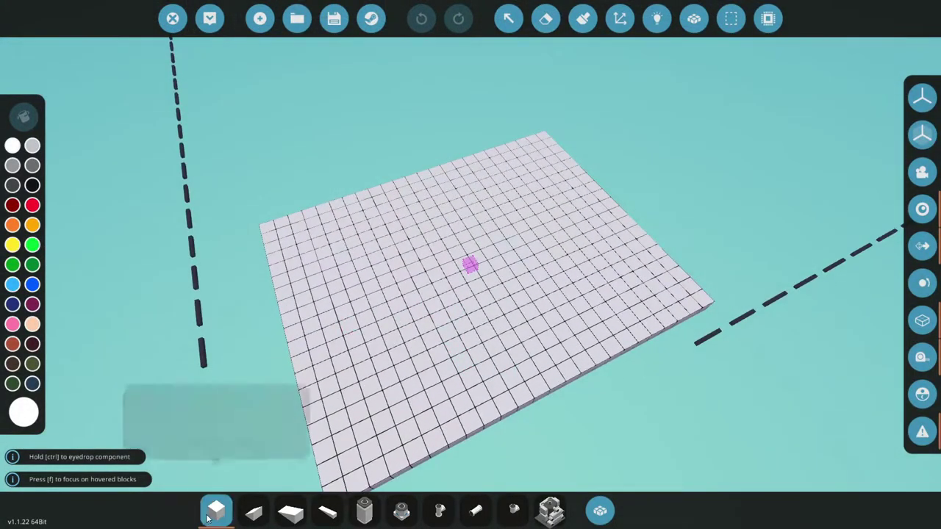
pyautogui.moveTo(410, 227); pyautogui.dragTo(463, 246)
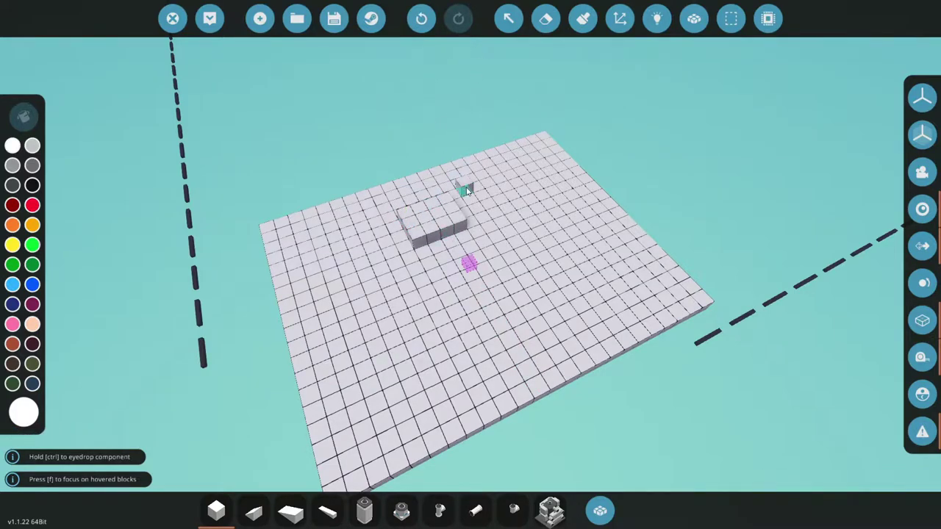
pyautogui.press('Delete')
pyautogui.moveTo(447, 205); pyautogui.dragTo(463, 237)
# Place a small engine on top of the raised block platform.
pyautogui.click(549, 510)
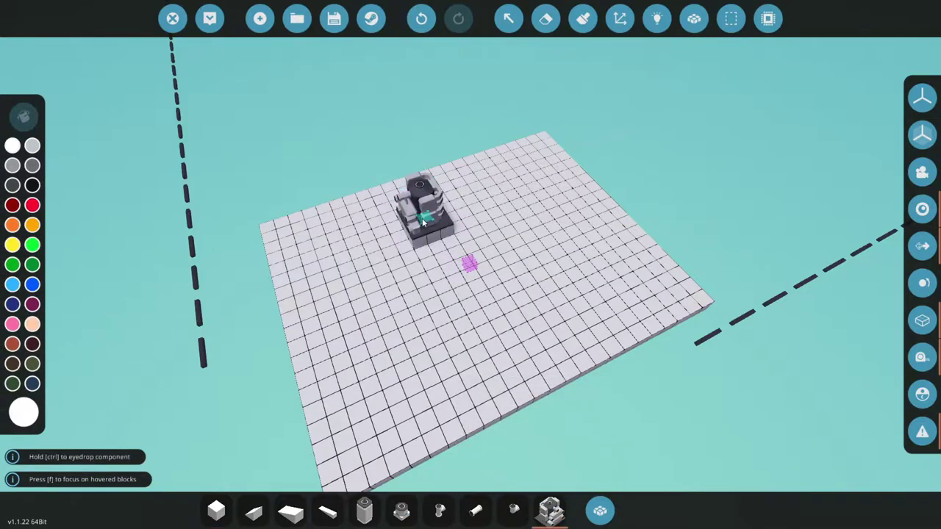
pyautogui.click(423, 222)
pyautogui.scroll(5, 525, 243)
pyautogui.scroll(-3, 675, 252)
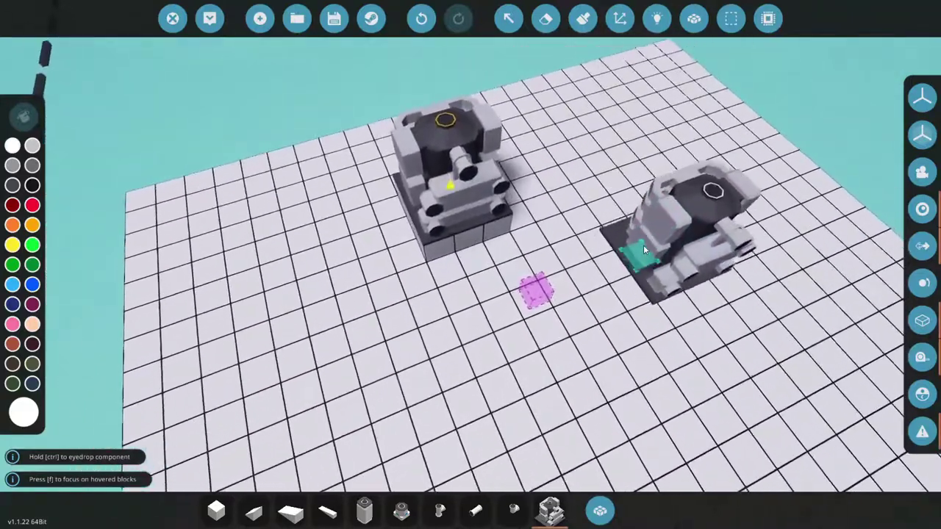
pyautogui.click(643, 245)
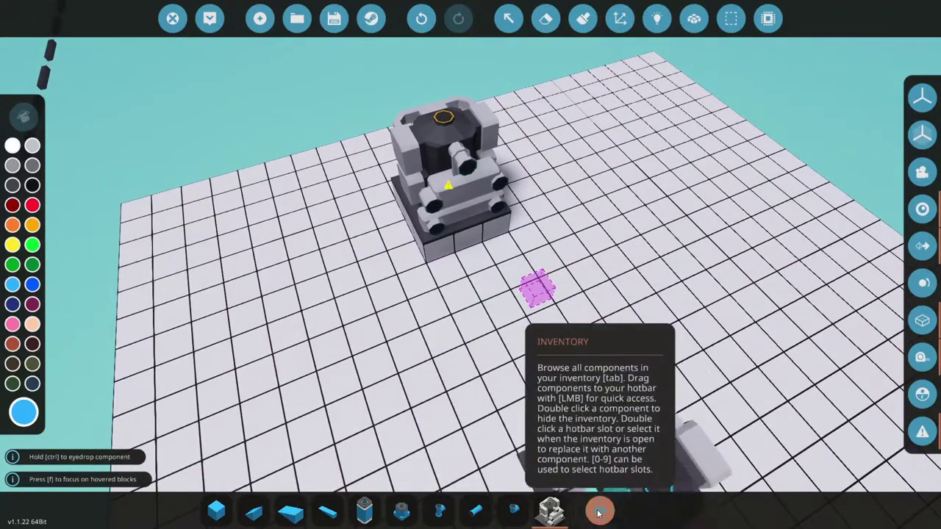
# Search the component inventory for "rad" and choose the fluid heat radiator.
pyautogui.click(599, 513)
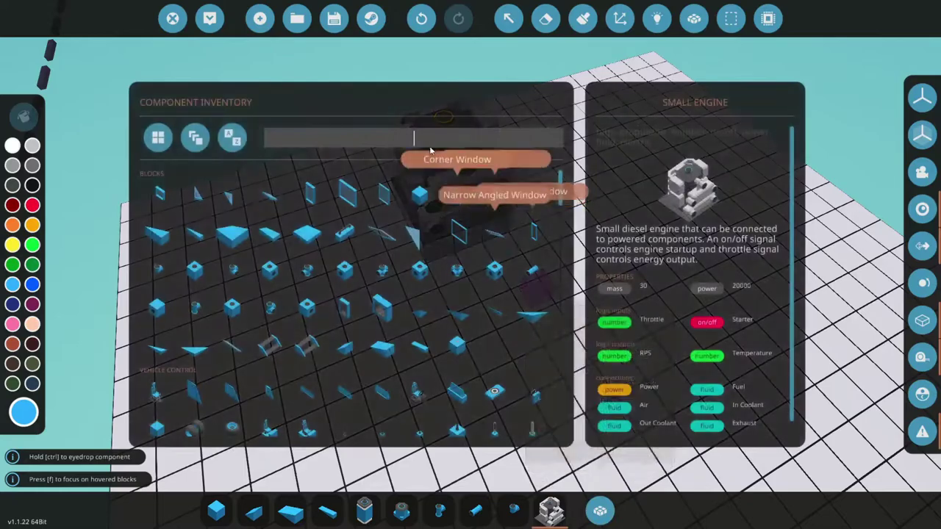
pyautogui.click(400, 139)
pyautogui.write('rad')
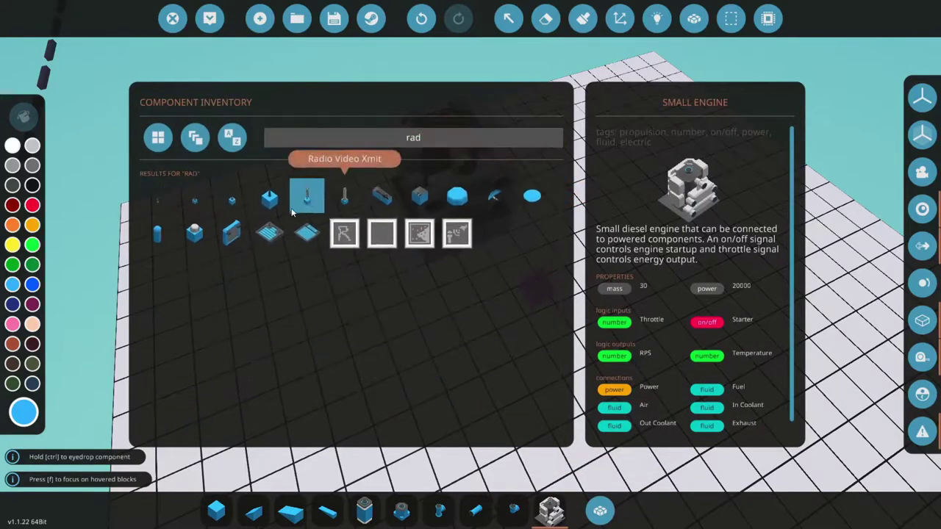
pyautogui.click(599, 512)
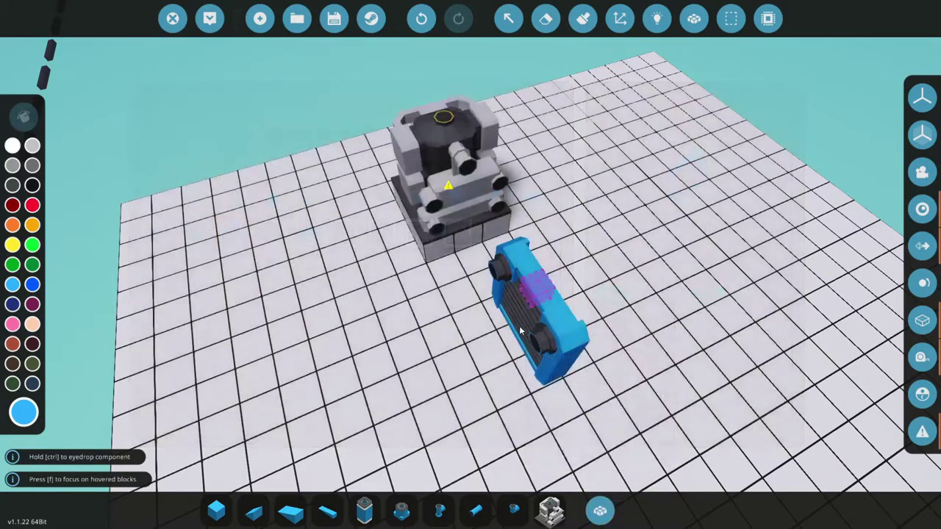
# Rotate the light blue radiator to lie flat with its ports facing up, and place it in front of the engine.
pyautogui.press('e')
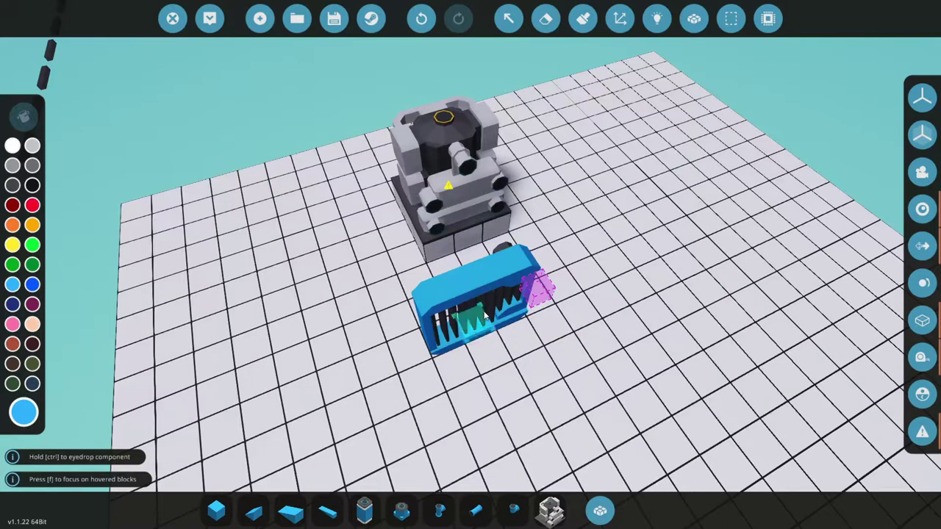
pyautogui.press('l')
pyautogui.press('k')
pyautogui.press('l')
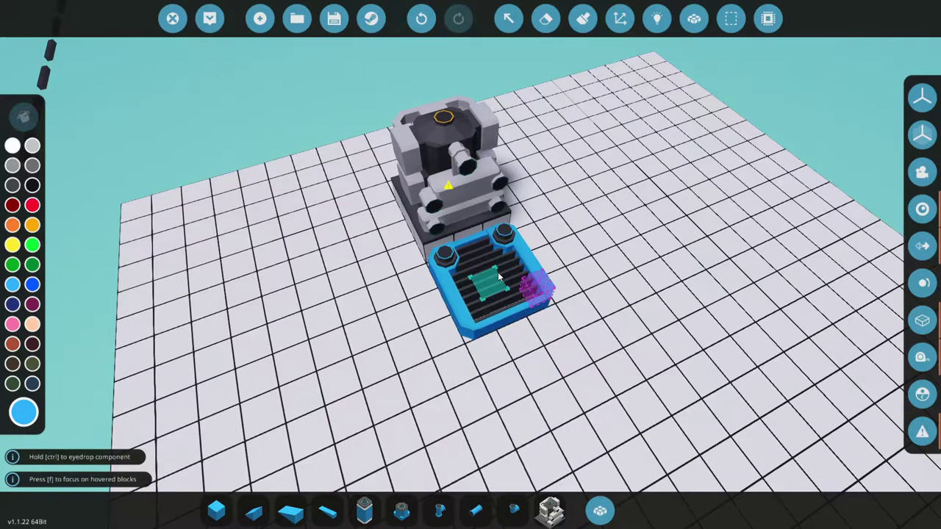
pyautogui.moveTo(498, 275); pyautogui.dragTo(587, 254)
pyautogui.scroll(3, 521, 266)
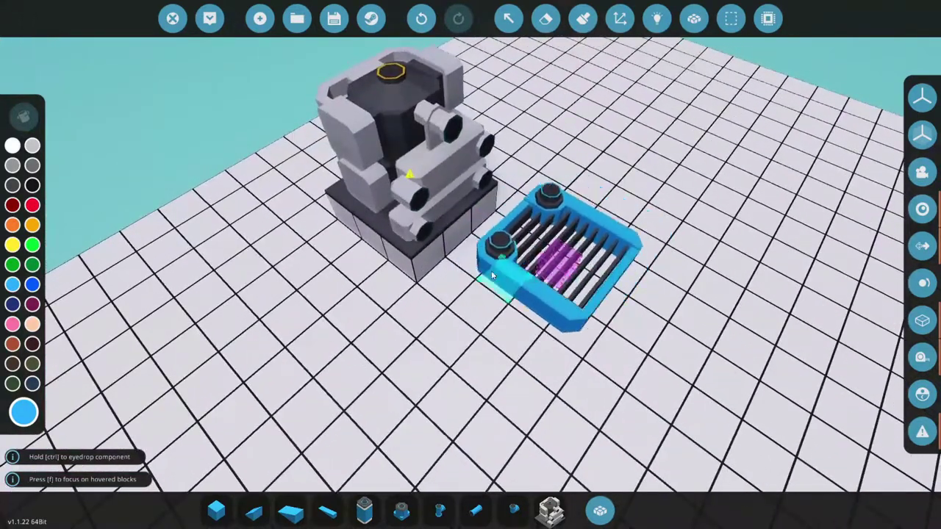
pyautogui.click(532, 307)
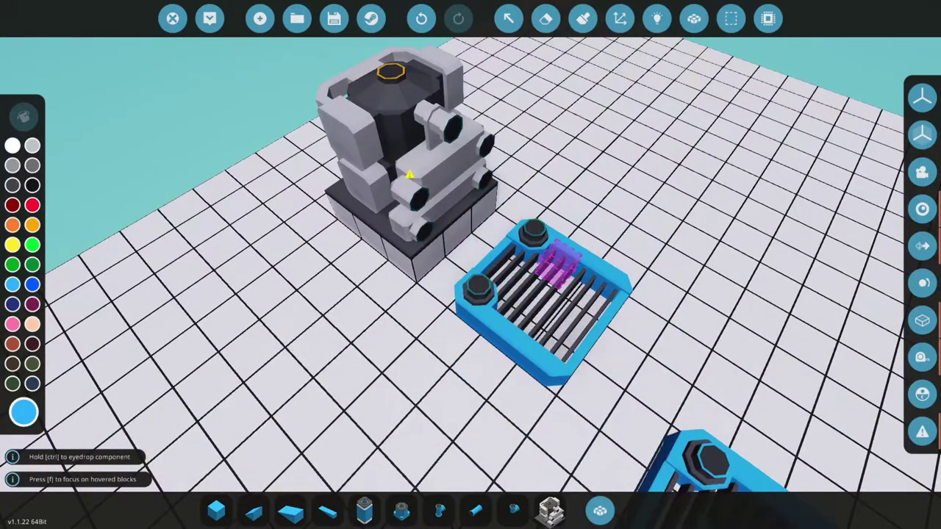
# Connect both radiator ports to the engine's lower ports using angled pipes and straight pipe sections.
pyautogui.click(514, 510)
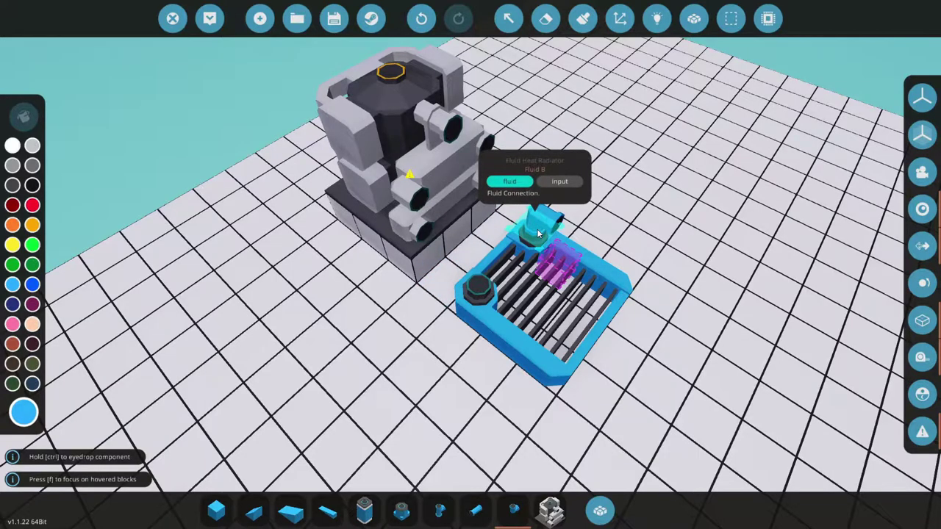
pyautogui.click(538, 234)
pyautogui.click(478, 287)
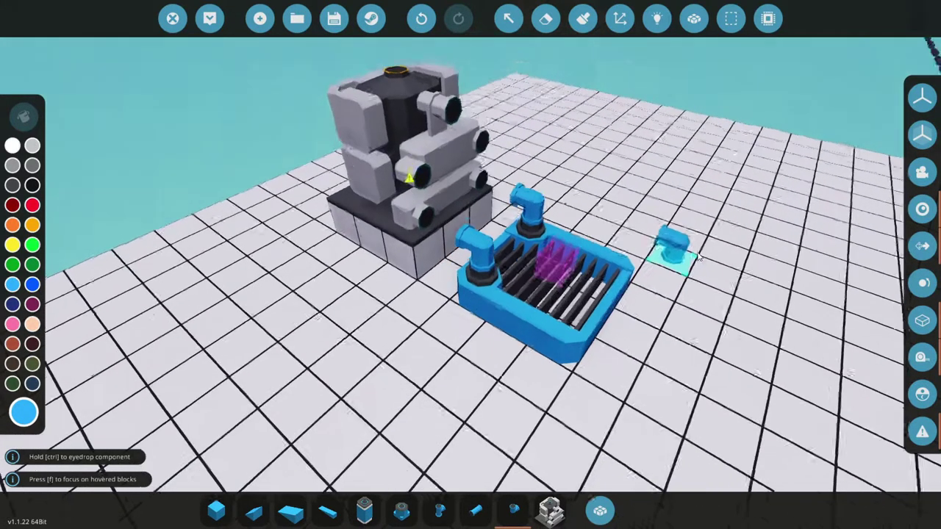
pyautogui.click(475, 510)
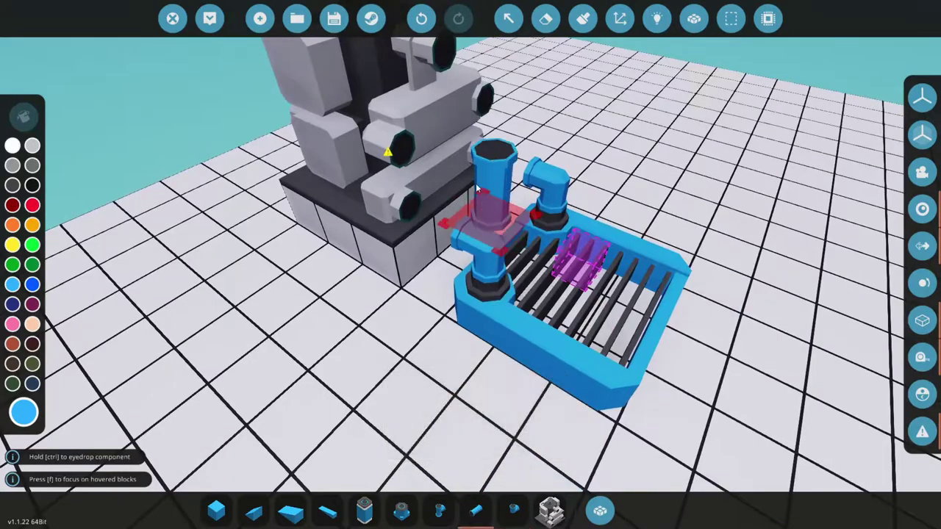
pyautogui.click(477, 176)
pyautogui.click(402, 235)
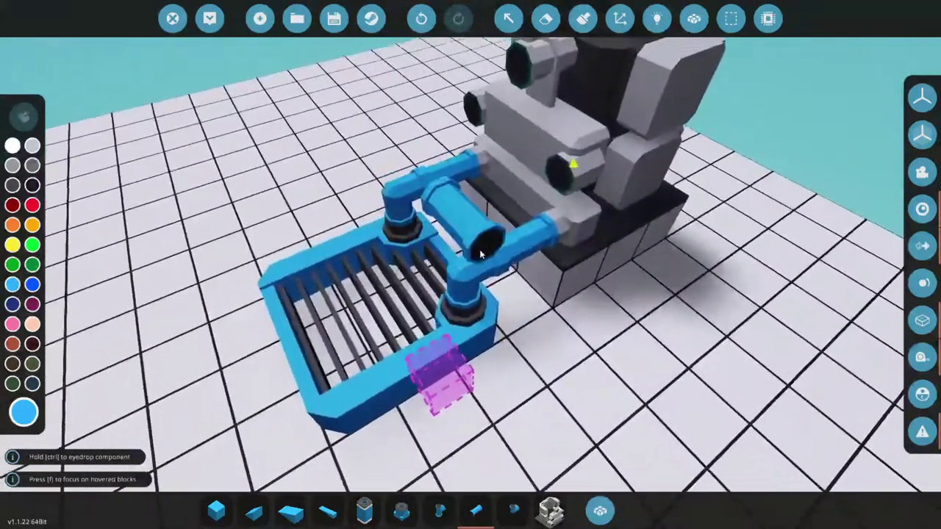
# Examine the coolant piping between the radiator and engine, and the engine's remaining open ports, from several sides.
pyautogui.moveTo(480, 254); pyautogui.dragTo(465, 309)
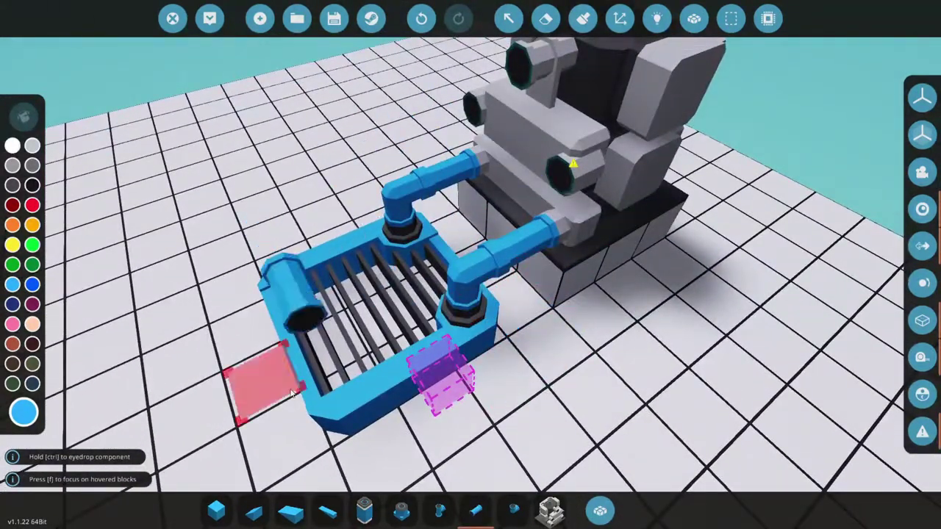
pyautogui.moveTo(401, 316); pyautogui.dragTo(573, 317)
pyautogui.moveTo(487, 313); pyautogui.dragTo(720, 427)
pyautogui.moveTo(695, 379); pyautogui.dragTo(640, 315)
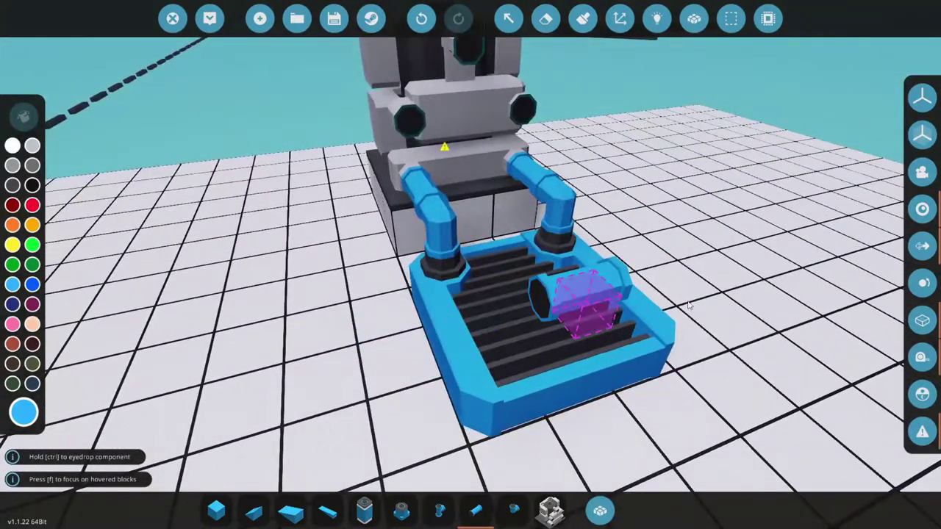
pyautogui.moveTo(708, 304); pyautogui.dragTo(661, 316)
pyautogui.moveTo(630, 257); pyautogui.dragTo(503, 328)
pyautogui.moveTo(662, 266); pyautogui.dragTo(656, 298)
pyautogui.scroll(2, 654, 296)
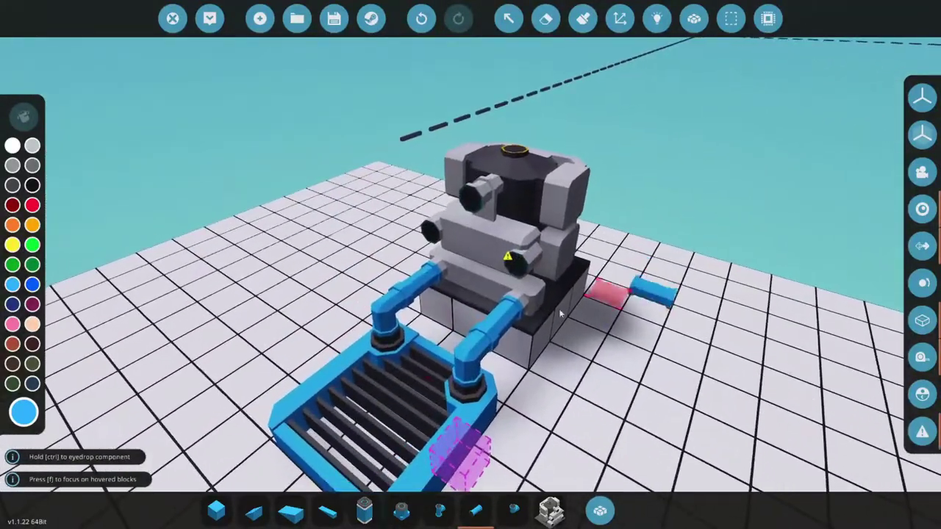
# Switch the paint colour to red and run two angled pipes outward from the engine's side port above the coolant pipe.
pyautogui.click(32, 205)
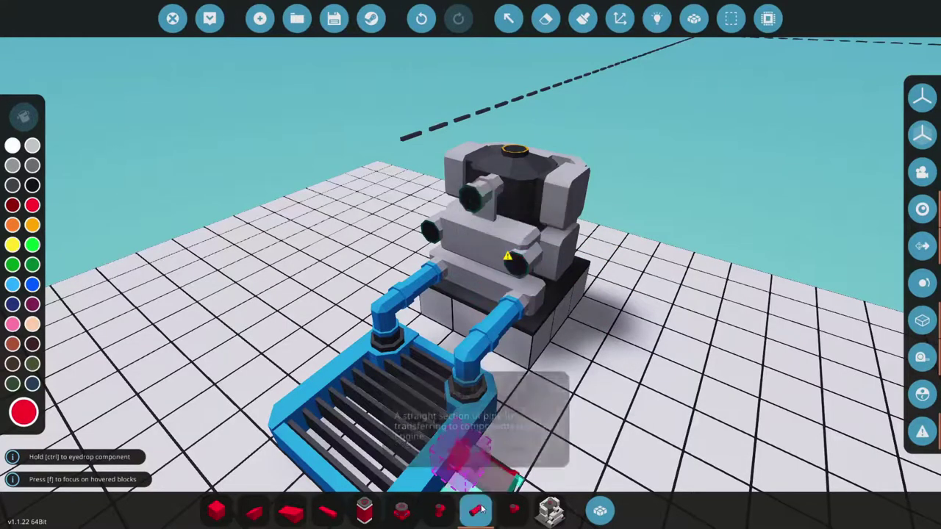
pyautogui.scroll(-1, 526, 257)
pyautogui.scroll(1, 525, 254)
pyautogui.scroll(-1, 523, 252)
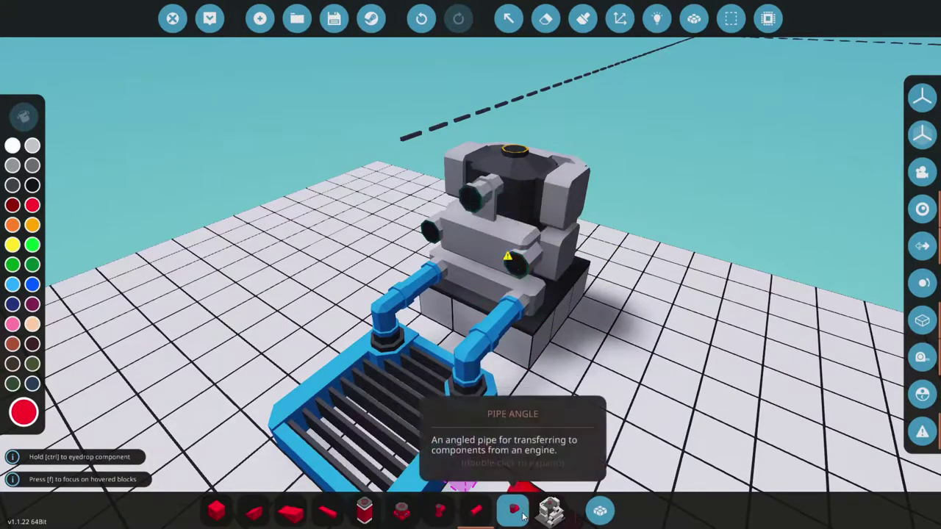
pyautogui.click(522, 253)
pyautogui.moveTo(628, 321); pyautogui.dragTo(474, 295)
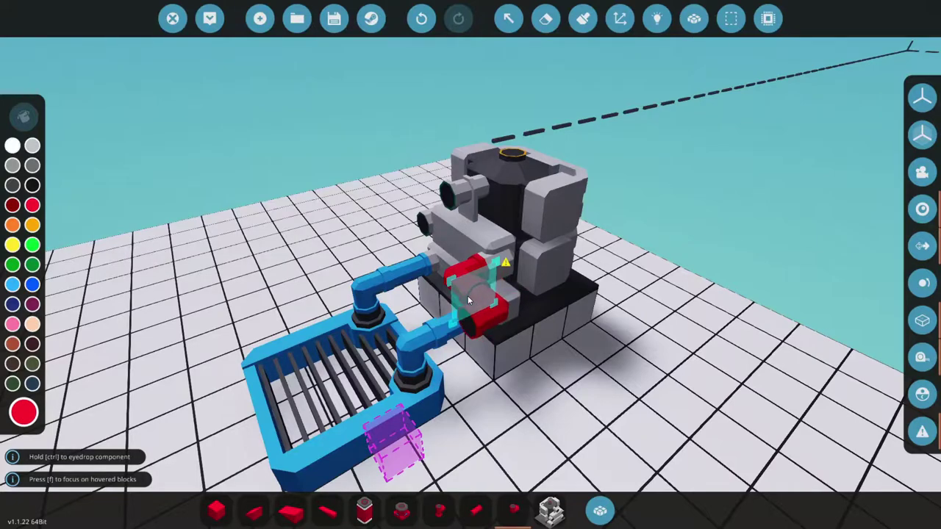
# Search the component inventory for "tank" and choose the middle of the three box-shaped tanks.
pyautogui.click(600, 510)
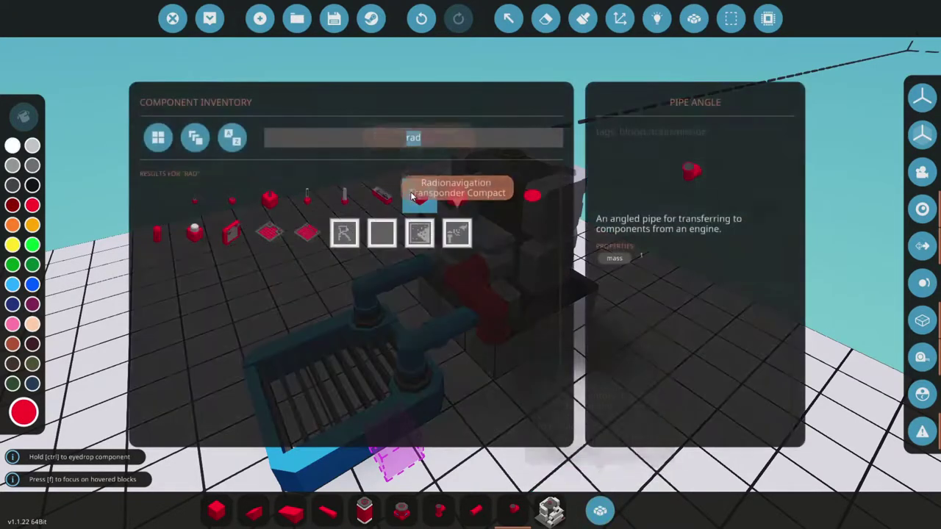
pyautogui.click(433, 139)
pyautogui.write('tank')
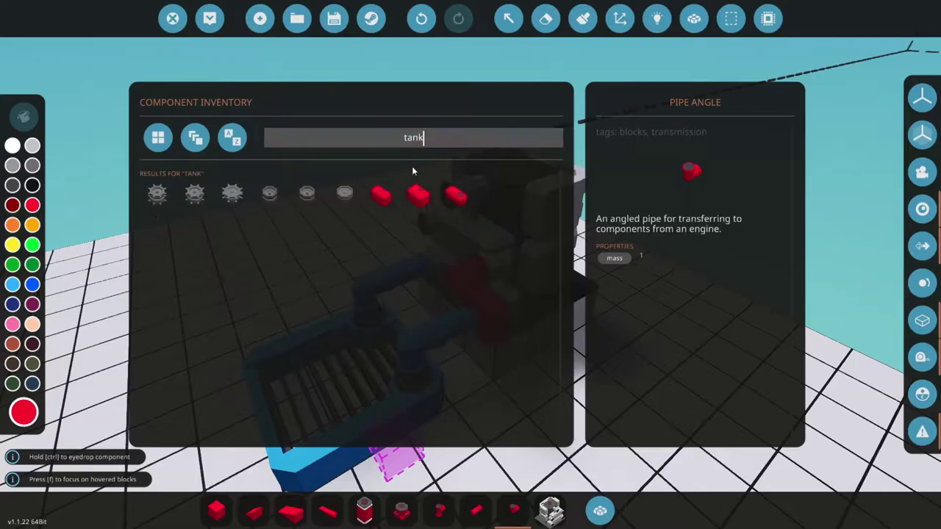
pyautogui.click(416, 192)
pyautogui.click(600, 511)
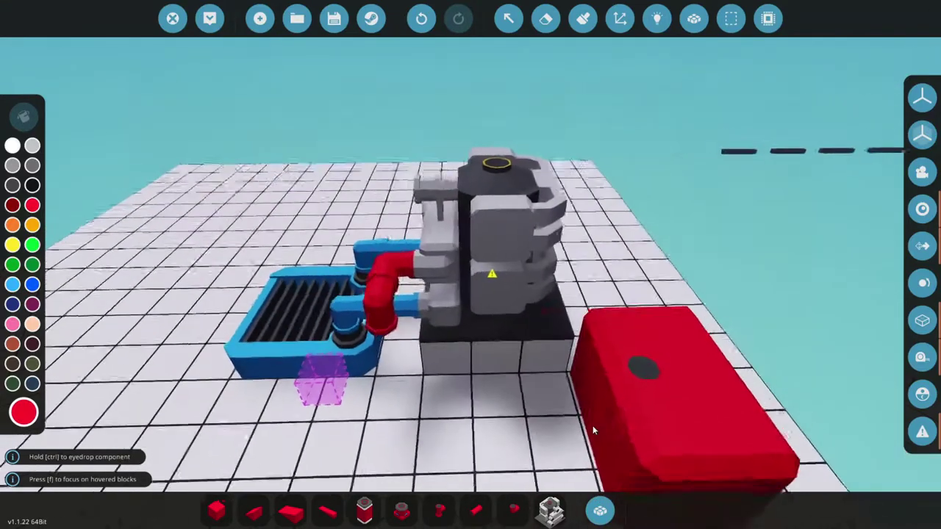
# Rotate the red tank and place it beside the radiator with its port under the red pipe's open end.
pyautogui.press('r')
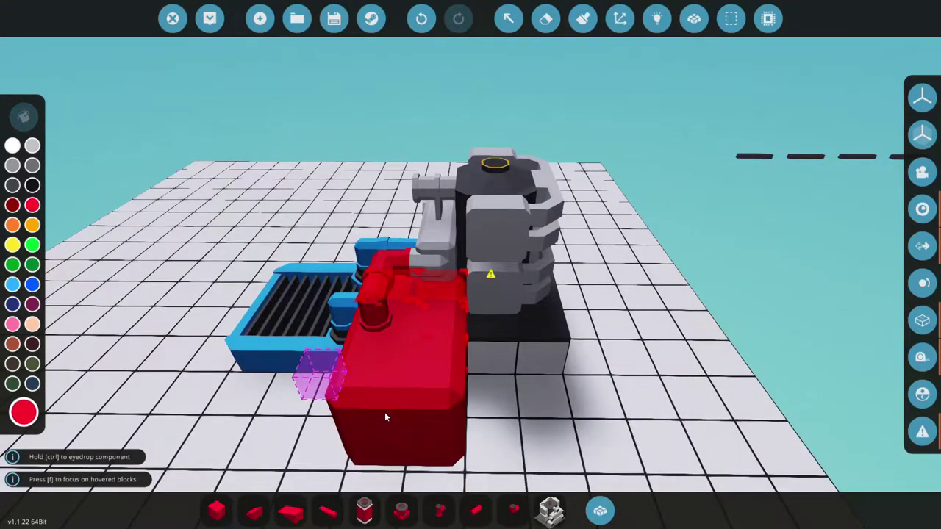
pyautogui.press('r')
pyautogui.press('r')
pyautogui.click(384, 417)
pyautogui.moveTo(385, 417); pyautogui.dragTo(581, 429)
pyautogui.scroll(-2, 813, 313)
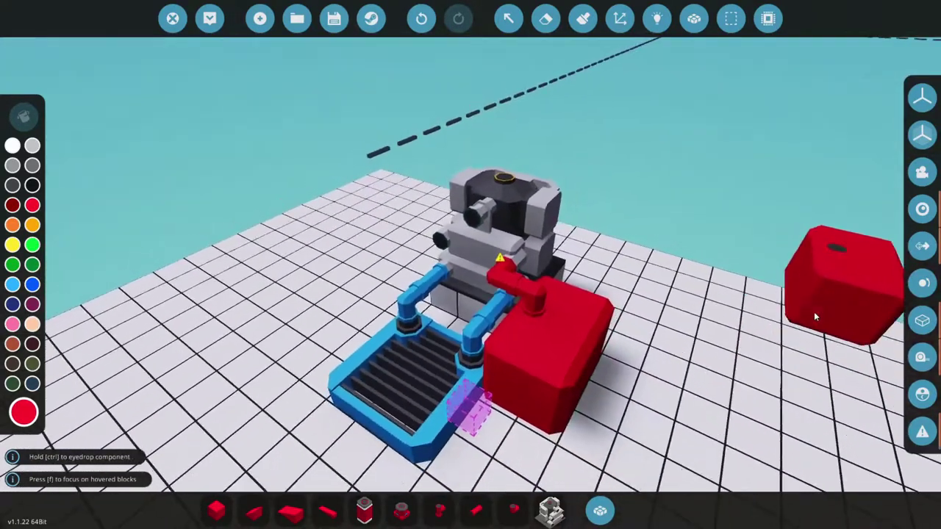
pyautogui.moveTo(814, 311); pyautogui.dragTo(682, 378)
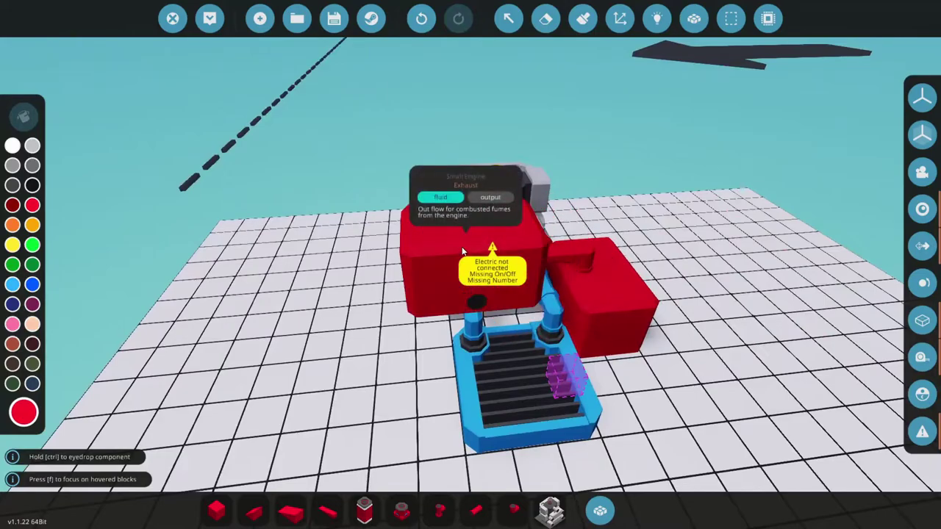
# Switch the paint colour to grey and extend straight pipes from the engine's exhaust port out over the radiator.
pyautogui.moveTo(680, 294); pyautogui.dragTo(667, 310)
pyautogui.scroll(-1, 667, 310)
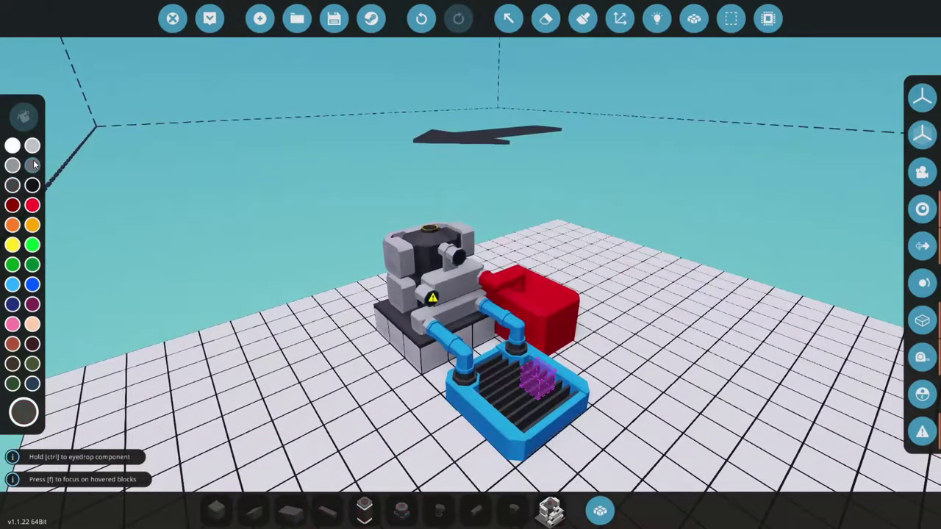
pyautogui.moveTo(394, 265); pyautogui.dragTo(412, 290)
pyautogui.click(475, 511)
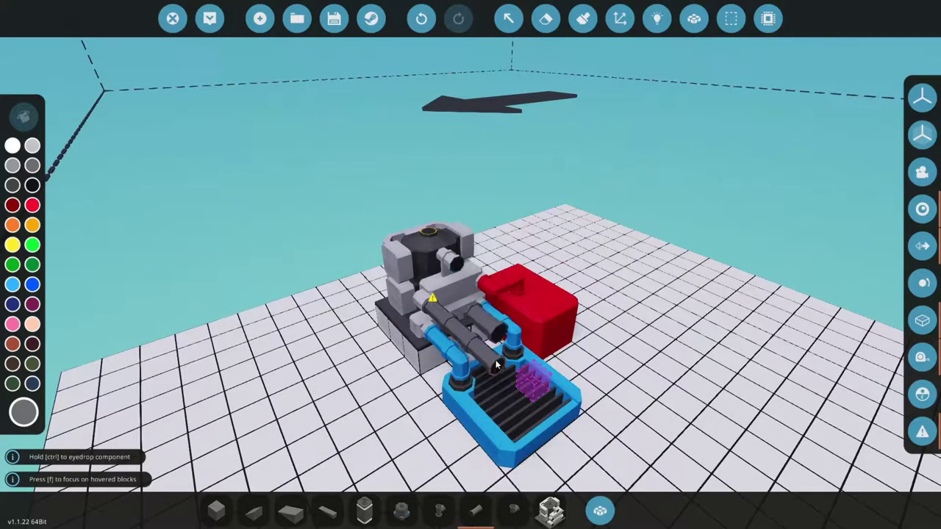
pyautogui.click(499, 361)
pyautogui.moveTo(698, 327); pyautogui.dragTo(603, 359)
pyautogui.moveTo(670, 357); pyautogui.dragTo(636, 343)
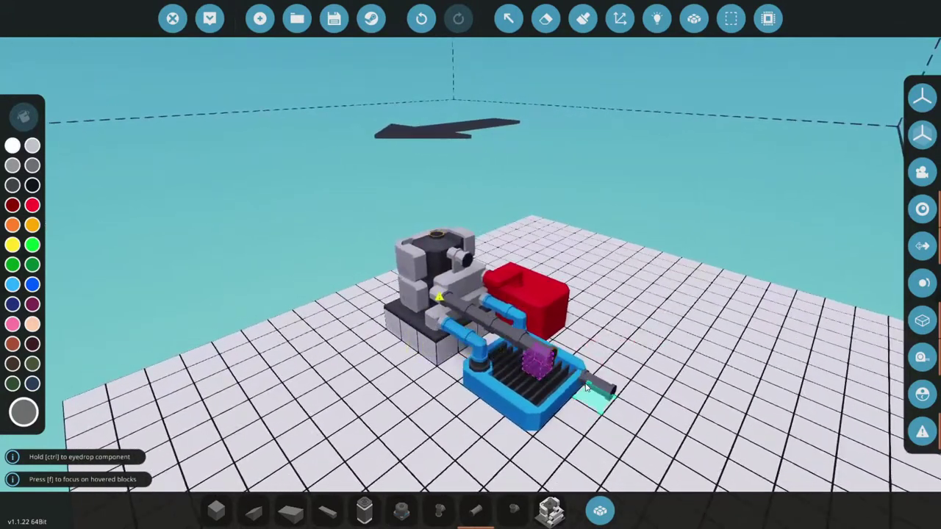
# Search the component inventory for "fluid" and choose the Fluid Port.
pyautogui.click(599, 511)
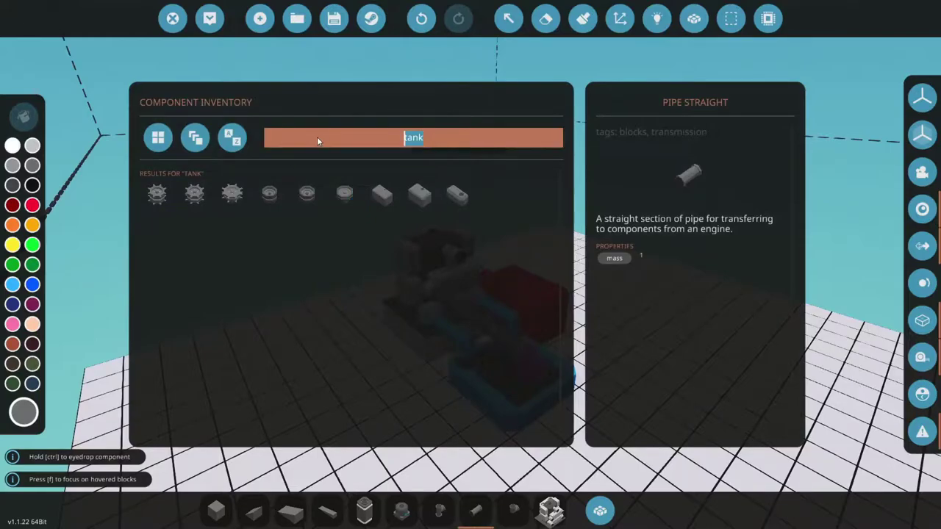
pyautogui.write('fluid')
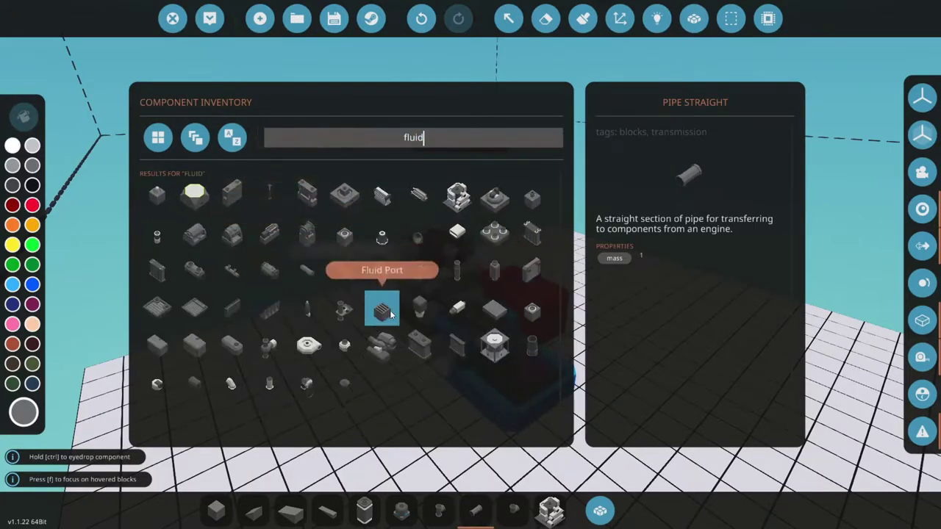
pyautogui.click(610, 510)
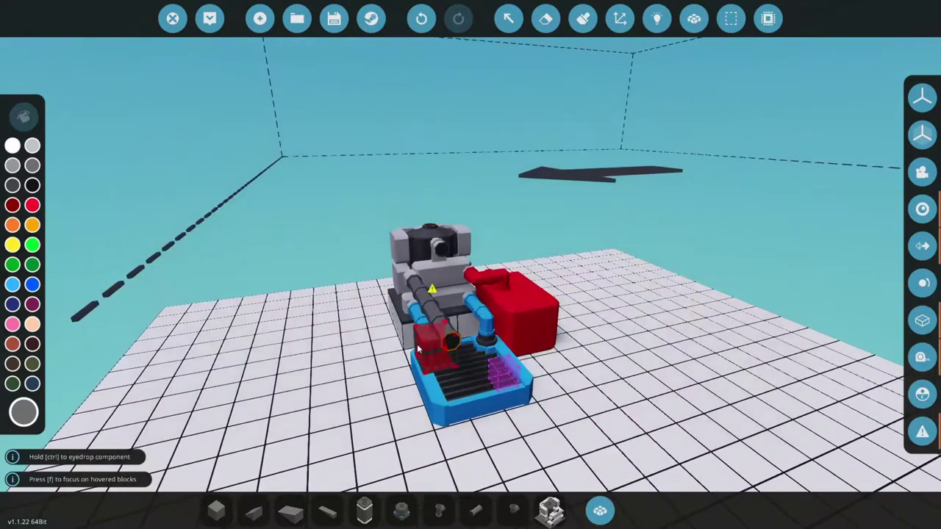
# Search the component inventory for "ex" and fit a Fluid Exhaust onto the open end of the grey exhaust pipe.
pyautogui.click(599, 510)
pyautogui.write('ex')
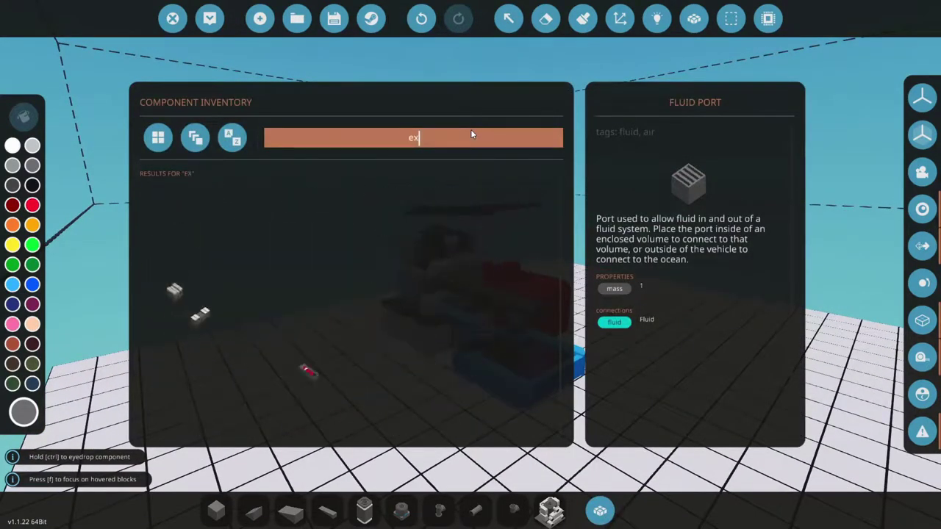
pyautogui.click(311, 241)
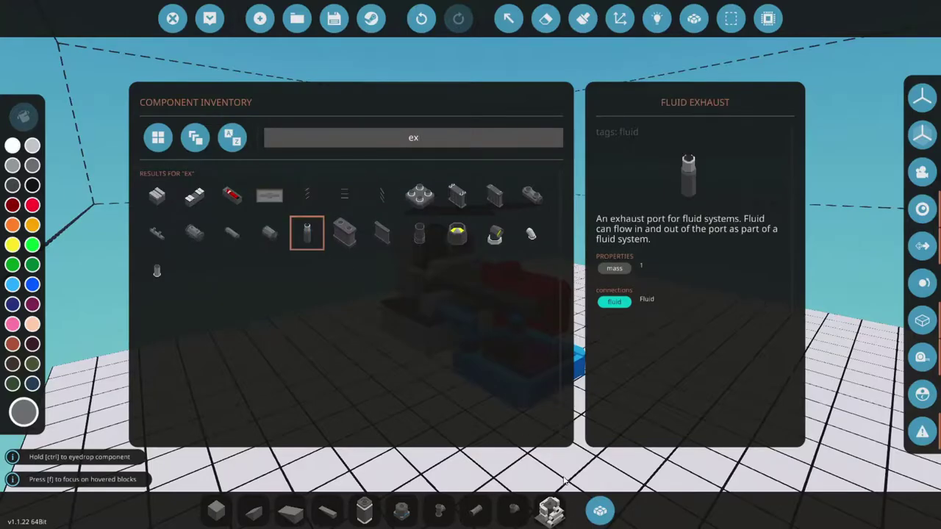
pyautogui.click(600, 508)
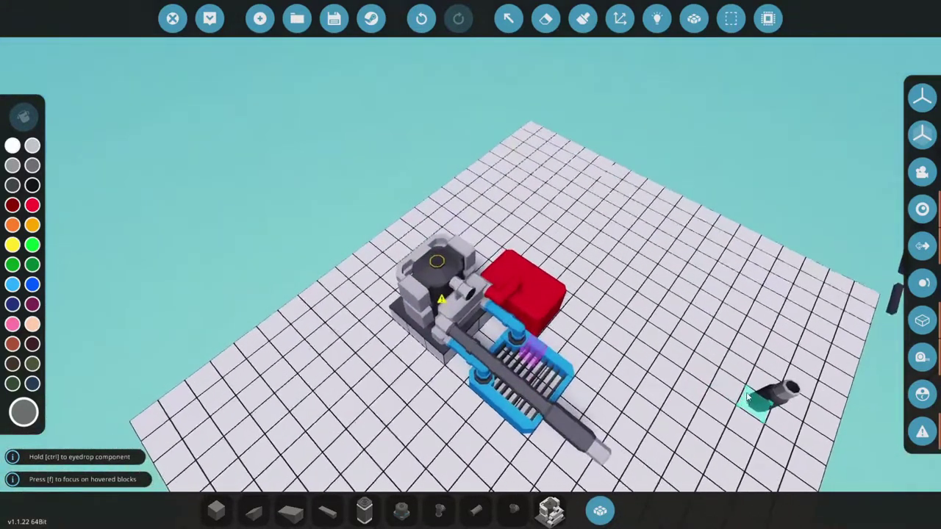
pyautogui.moveTo(747, 397); pyautogui.dragTo(763, 360)
pyautogui.scroll(3, 763, 360)
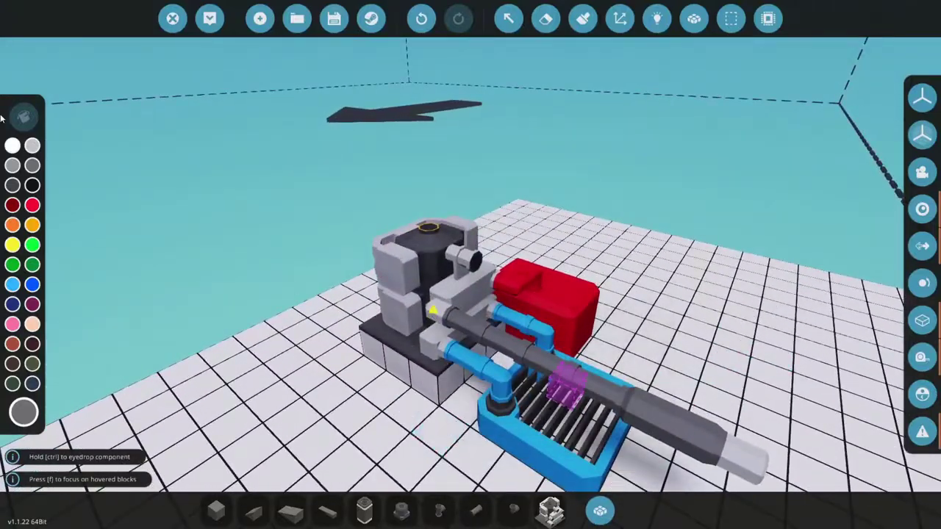
# Switch the paint colour to yellow, fit an angled pipe to the engine's air port and run straight pipes upward from it.
pyautogui.moveTo(483, 196); pyautogui.dragTo(272, 246)
pyautogui.click(513, 509)
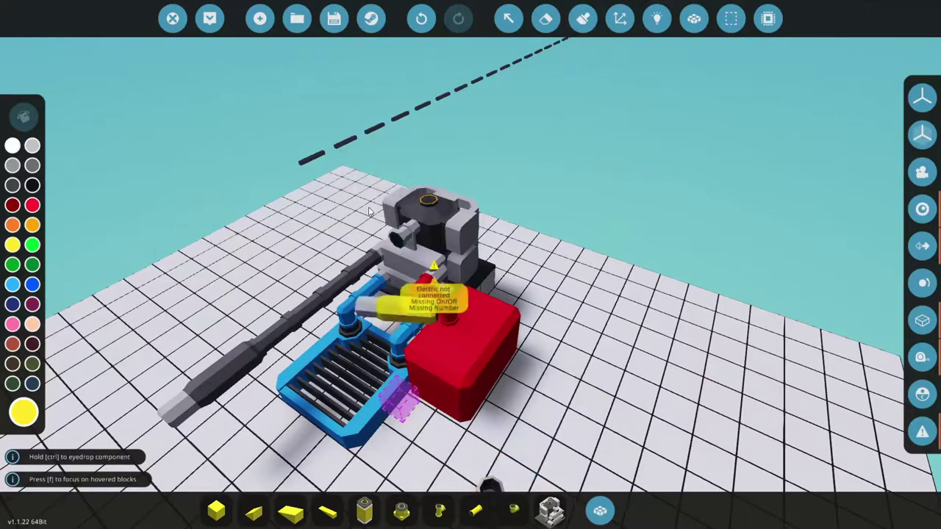
pyautogui.click(515, 513)
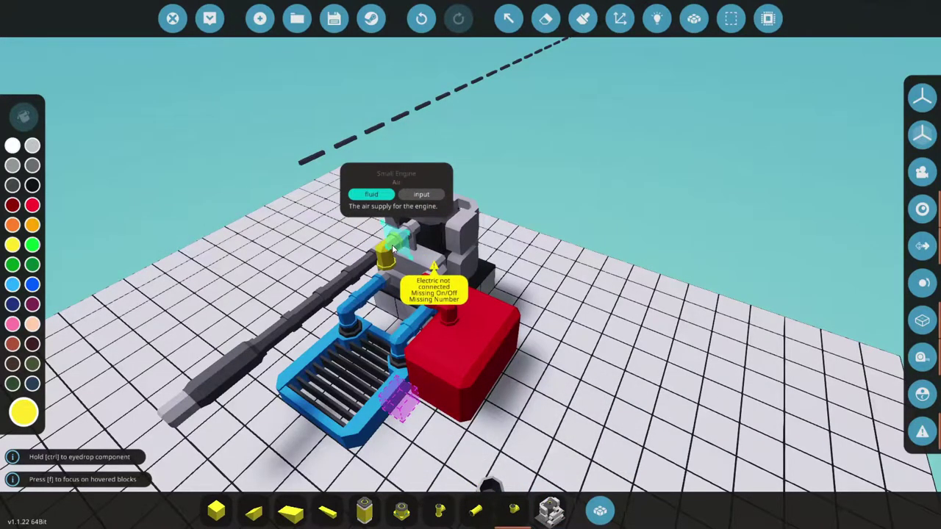
pyautogui.click(392, 244)
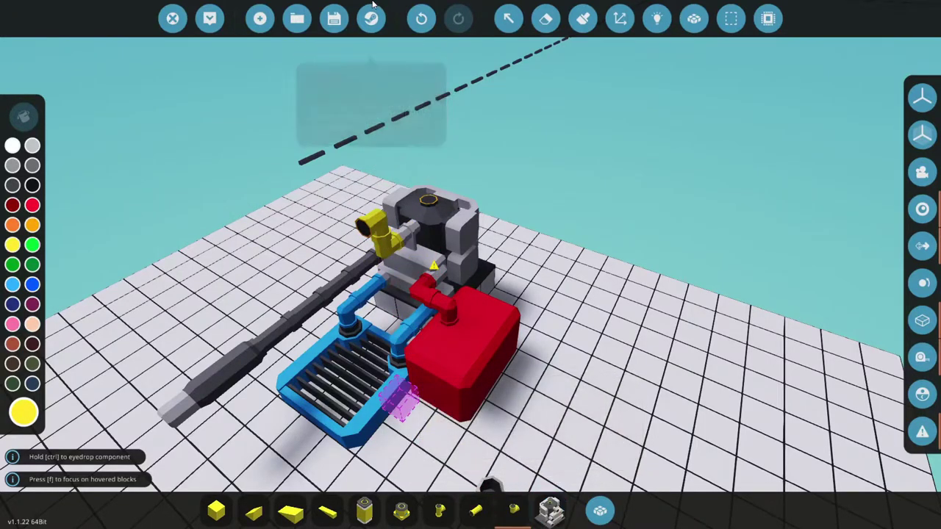
pyautogui.click(421, 18)
pyautogui.click(475, 509)
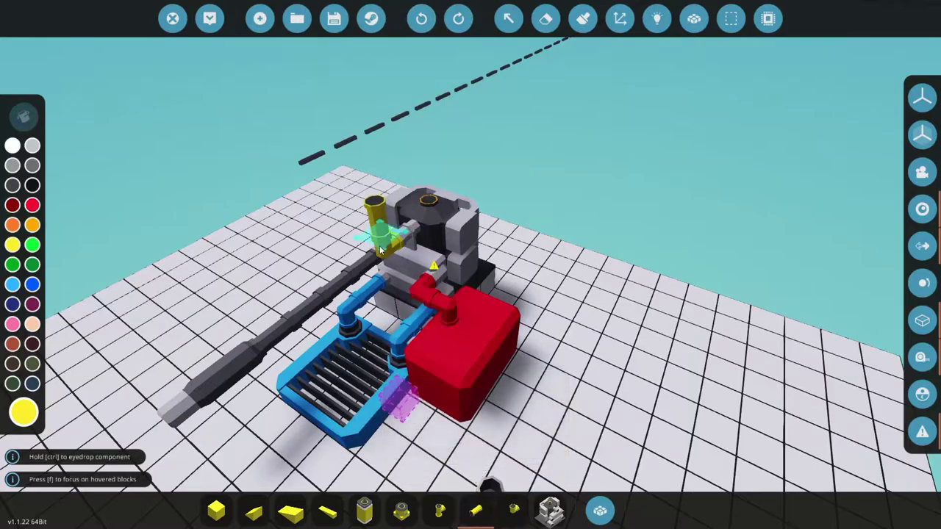
# Search the component inventory for "flui" and place a Fluid Port on top of the vertical yellow pipe.
pyautogui.click(600, 509)
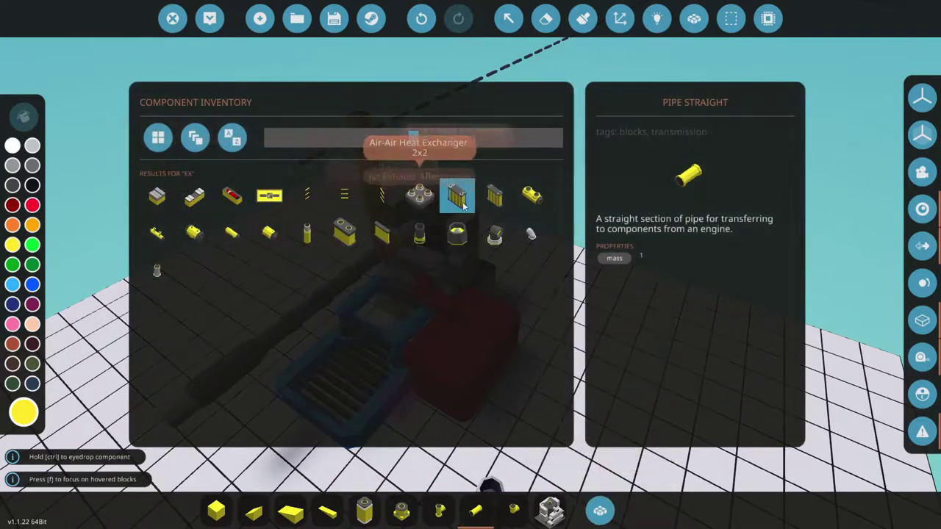
pyautogui.write('flui')
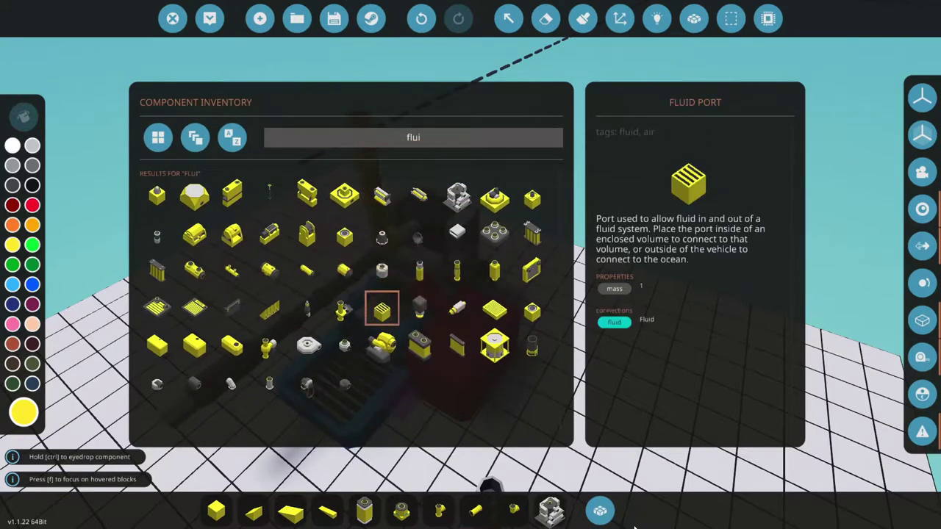
pyautogui.doubleClick(382, 309)
pyautogui.click(339, 148)
# Erase the stray Fluid Exhaust standing on the grid away from the engine.
pyautogui.moveTo(388, 216); pyautogui.dragTo(267, 167)
pyautogui.press('x')
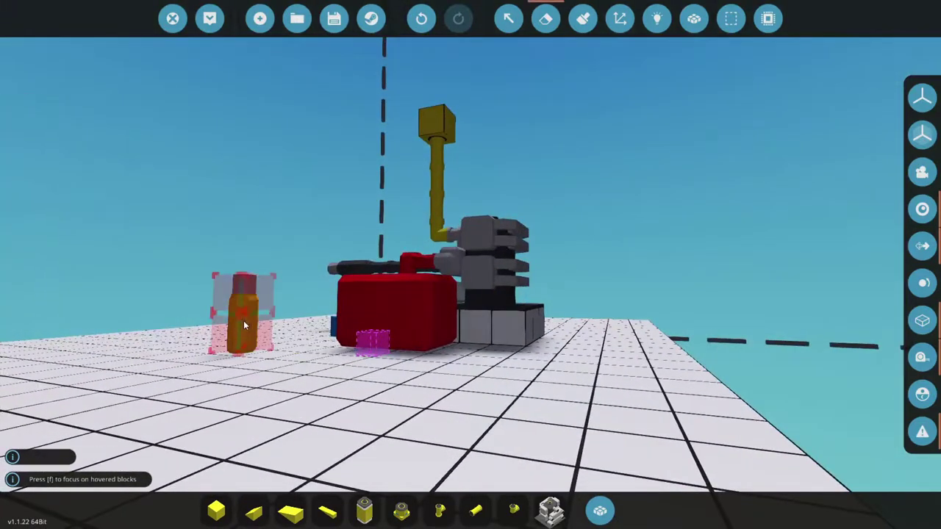
pyautogui.click(250, 321)
pyautogui.moveTo(254, 322)
pyautogui.mouseDown()
pyautogui.moveTo(524, 367)
pyautogui.moveTo(514, 268)
pyautogui.moveTo(539, 253)
pyautogui.moveTo(543, 300)
pyautogui.mouseUp()
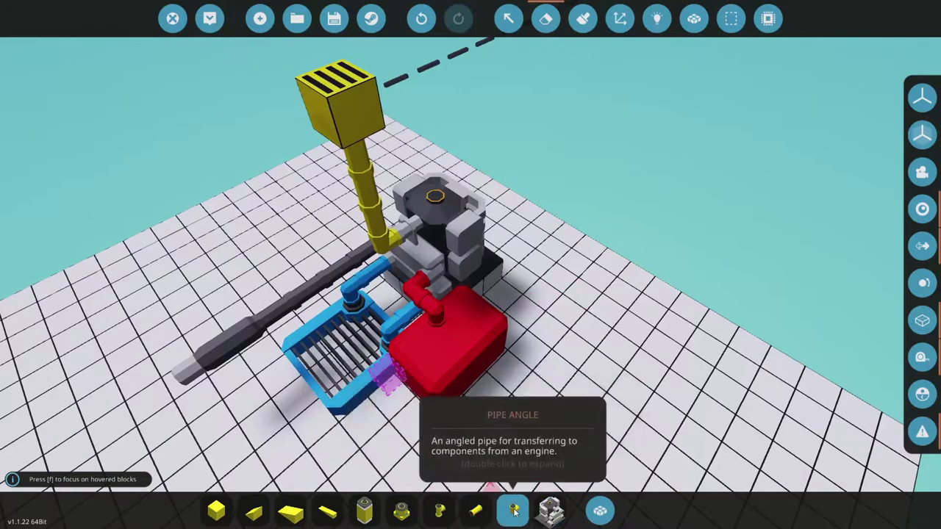
# Switch the paint colour to orange and place an angled pipe on the engine's power output, facing away from the radiator.
pyautogui.click(514, 510)
pyautogui.click(600, 511)
pyautogui.click(13, 226)
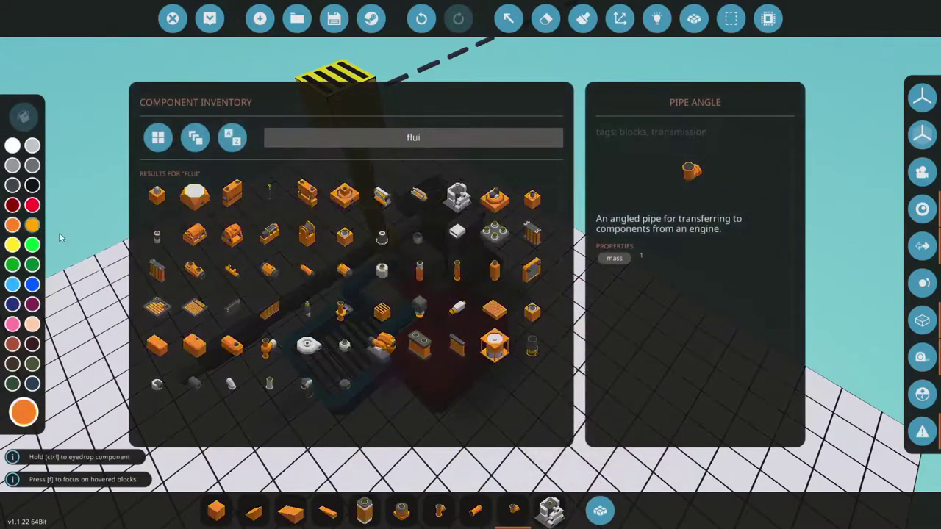
pyautogui.click(600, 510)
pyautogui.moveTo(573, 427); pyautogui.dragTo(507, 400)
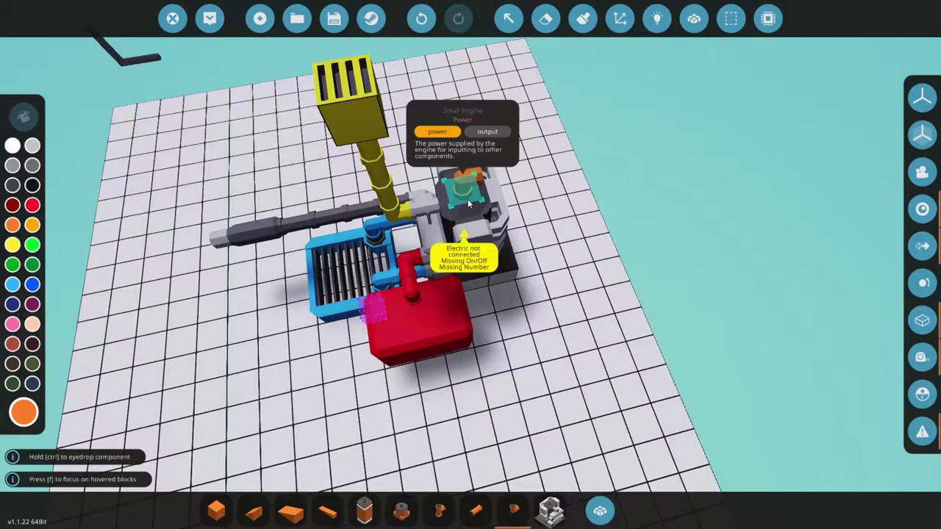
pyautogui.moveTo(467, 204); pyautogui.dragTo(399, 204)
pyautogui.scroll(2, 515, 257)
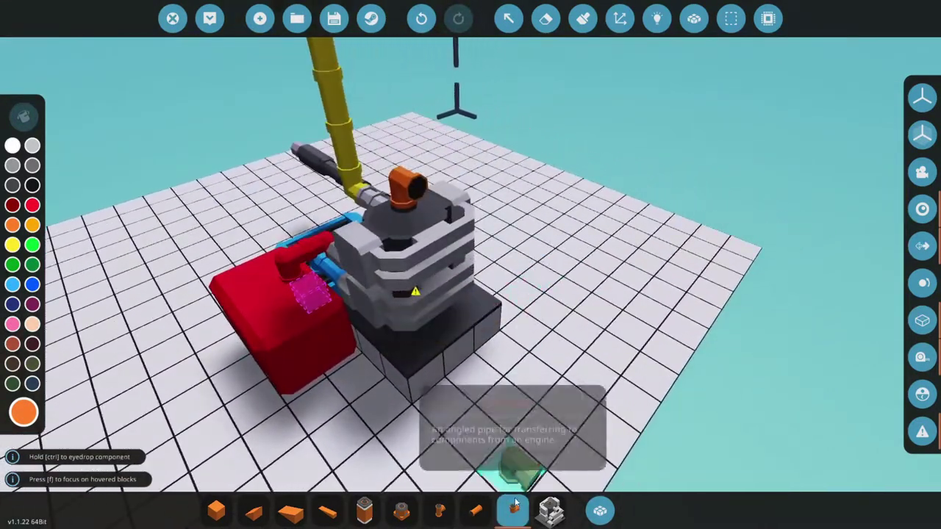
# Extend the orange angled pipe with two straight pipe sections reaching out past the engine.
pyautogui.click(475, 510)
pyautogui.click(411, 181)
pyautogui.click(459, 206)
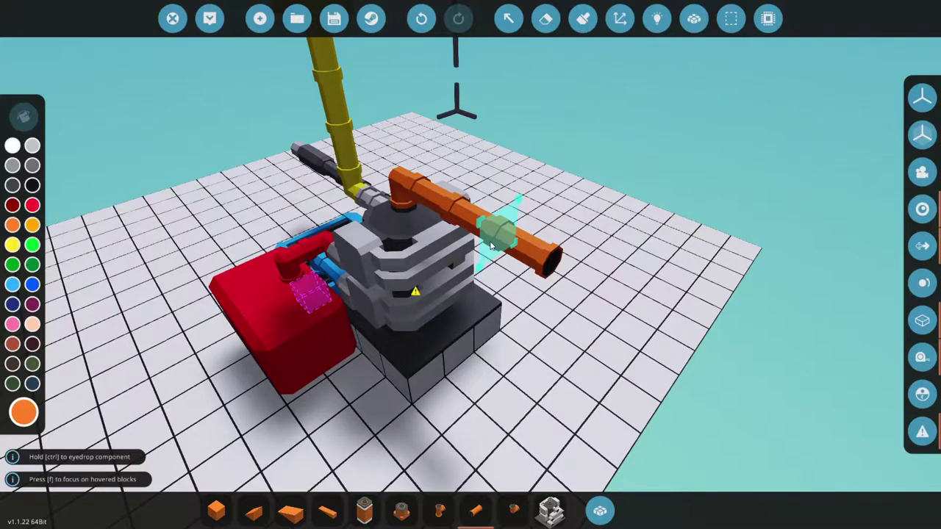
pyautogui.moveTo(490, 244); pyautogui.dragTo(510, 225)
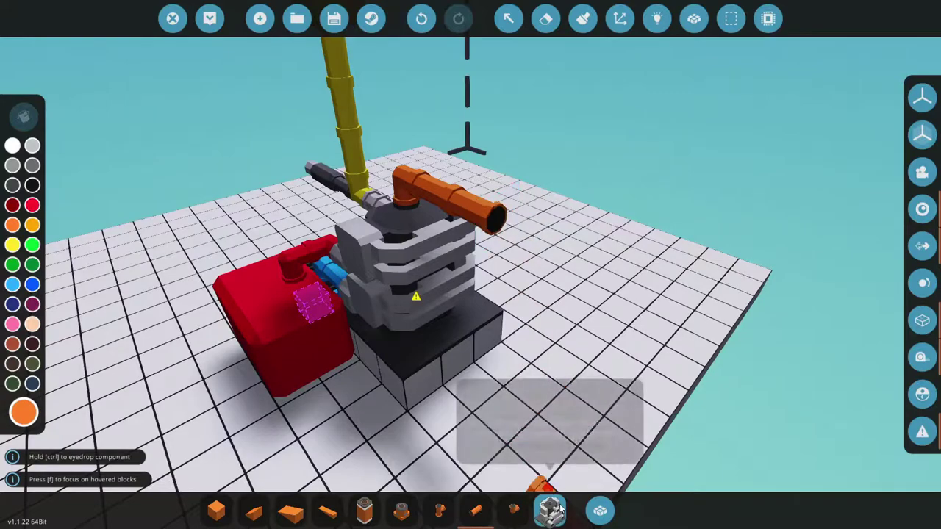
# Search the component inventory for "gen" and attach a Small Generator to the end of the orange pipe.
pyautogui.click(600, 511)
pyautogui.click(369, 138)
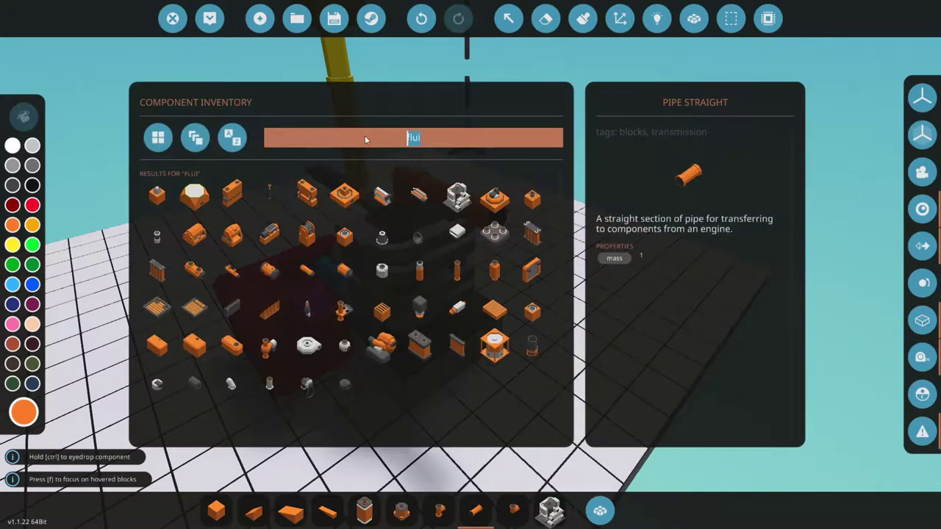
pyautogui.write('gen')
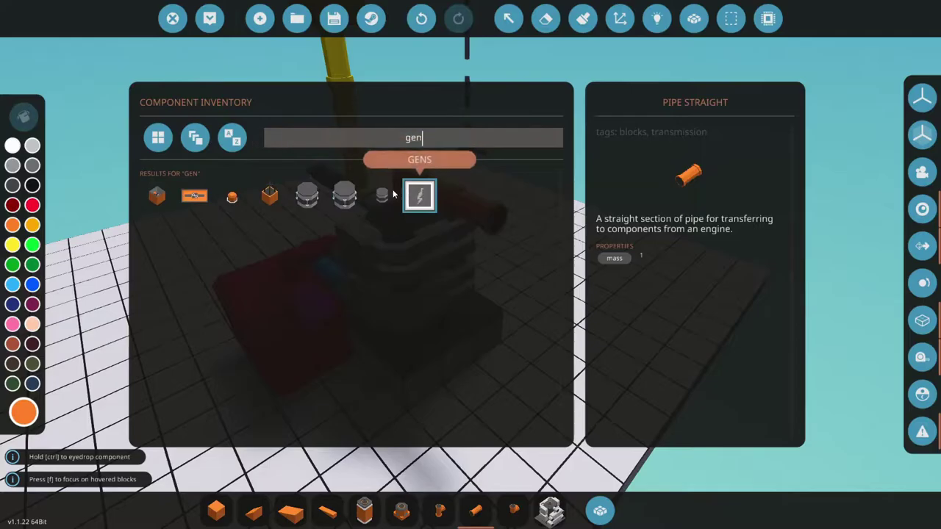
pyautogui.click(383, 194)
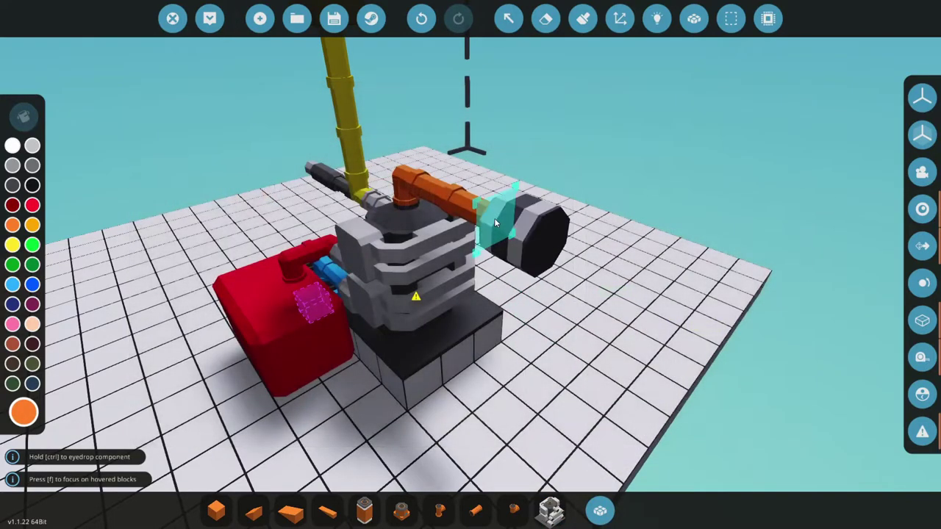
pyautogui.click(495, 223)
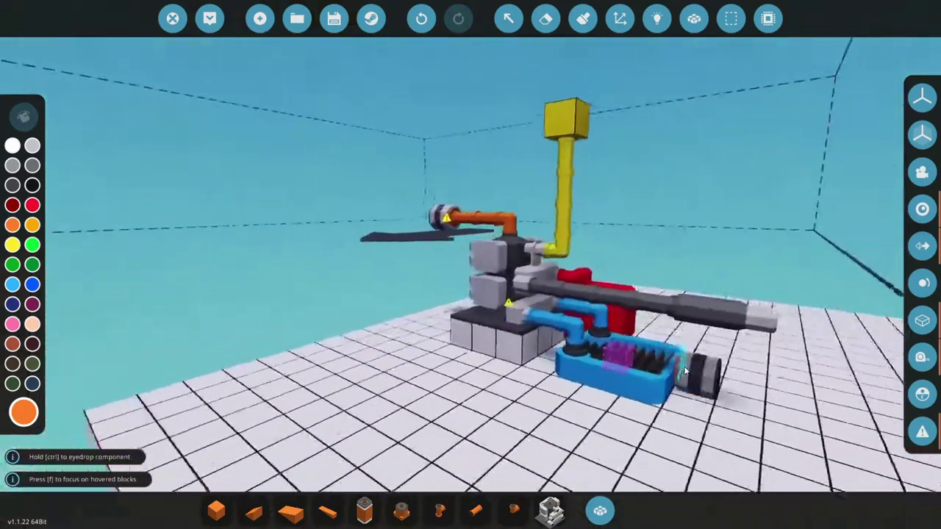
# Look over the assembly from several sides and inspect the engine with the Select tool.
pyautogui.moveTo(685, 371); pyautogui.dragTo(684, 398)
pyautogui.moveTo(734, 331); pyautogui.dragTo(616, 341)
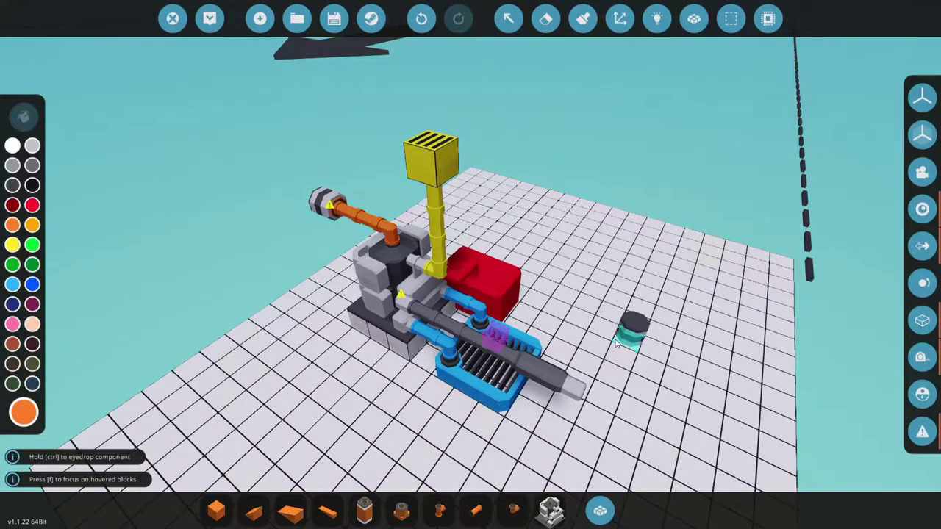
pyautogui.moveTo(505, 276); pyautogui.dragTo(621, 237)
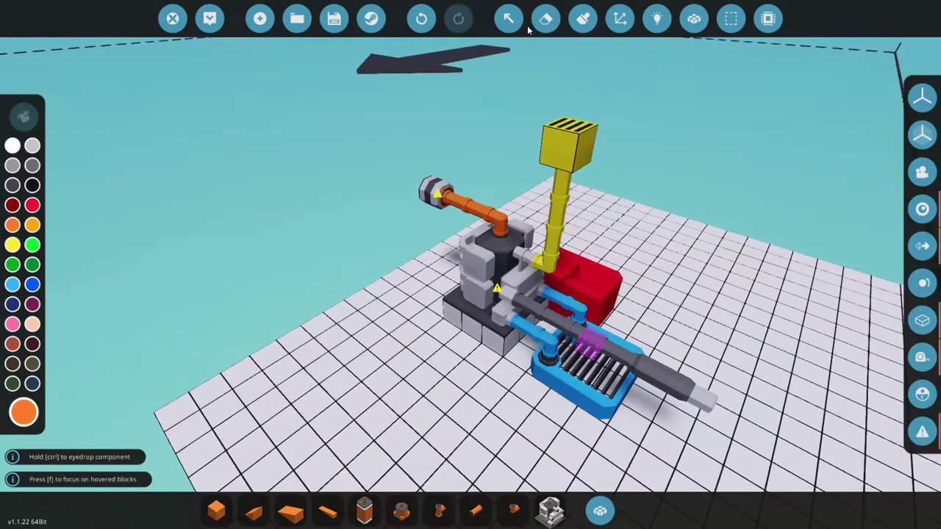
pyautogui.click(508, 19)
pyautogui.click(501, 257)
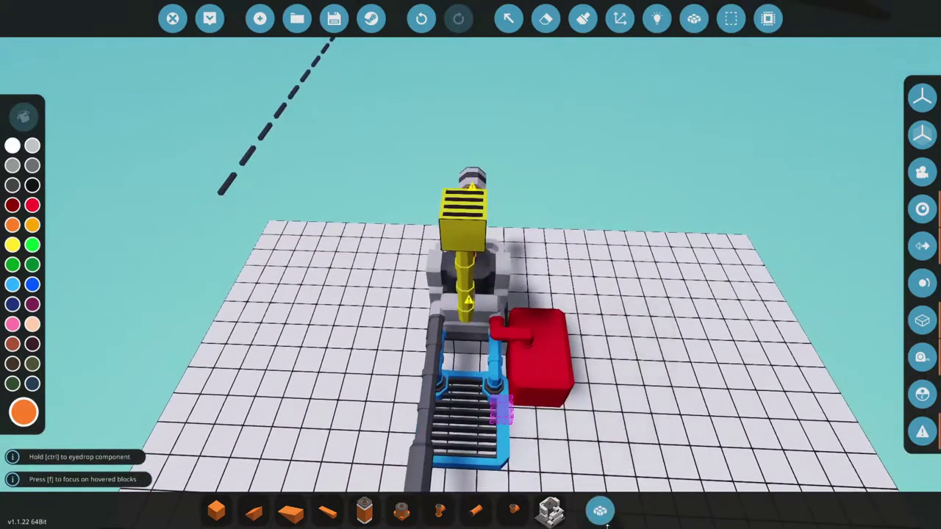
# Search the component inventory for "batt" and place an Electric Battery Small against the engine's base on the fuel tank side.
pyautogui.click(600, 510)
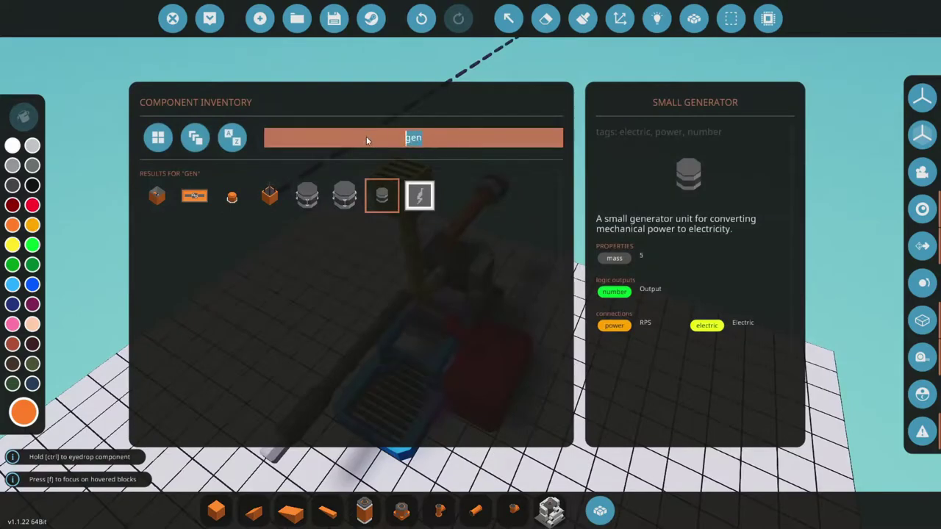
pyautogui.write('batt')
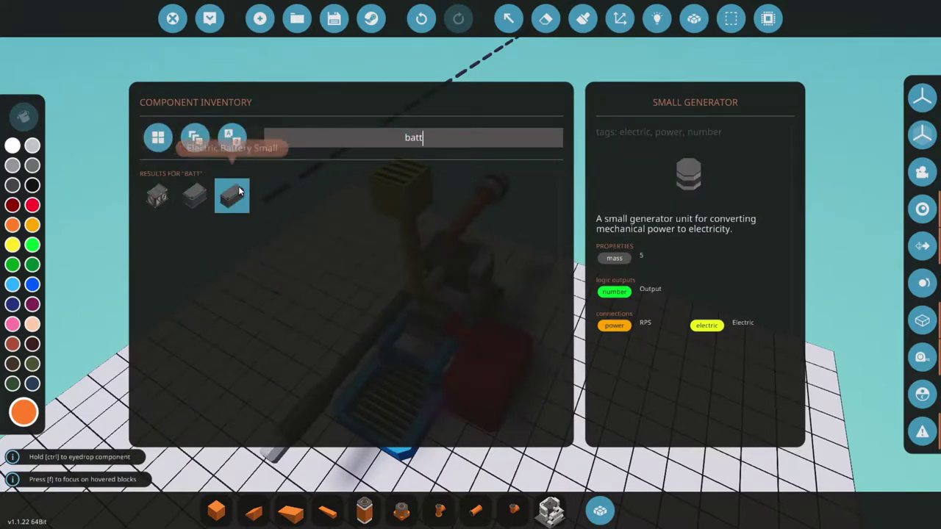
pyautogui.click(231, 195)
pyautogui.click(600, 510)
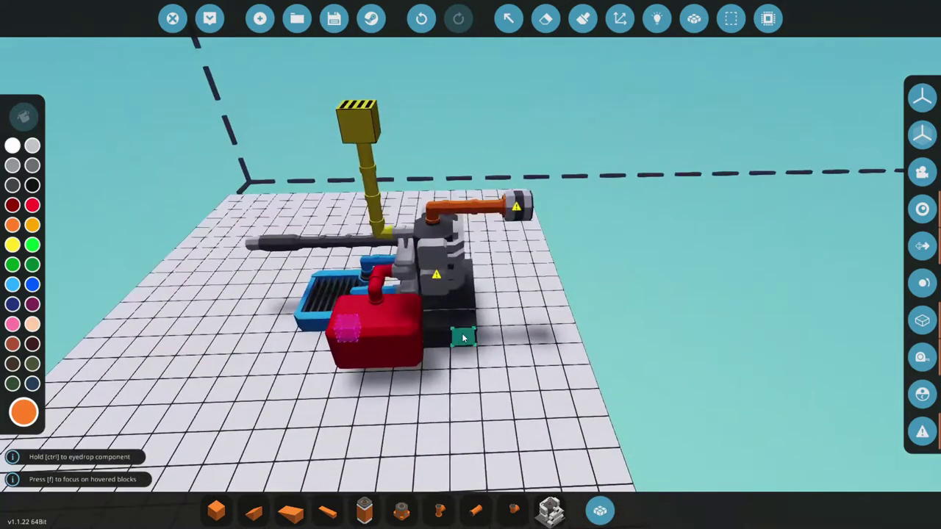
pyautogui.moveTo(271, 342); pyautogui.dragTo(827, 309)
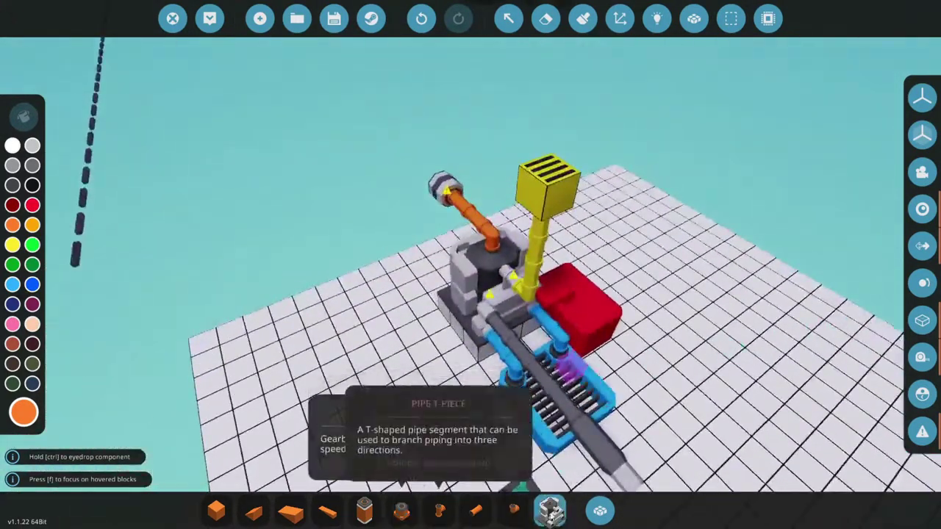
# Search the component inventory for "thr", switch the paint colour to white and place a Throttle Lever against the base opposite the fuel tank.
pyautogui.click(598, 510)
pyautogui.click(438, 139)
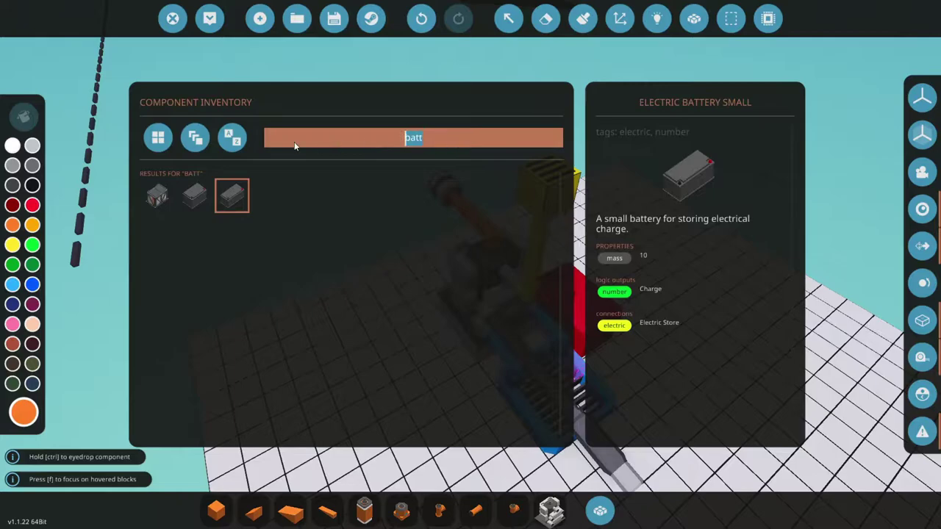
pyautogui.press('BackSpace')
pyautogui.write('thr')
pyautogui.click(156, 195)
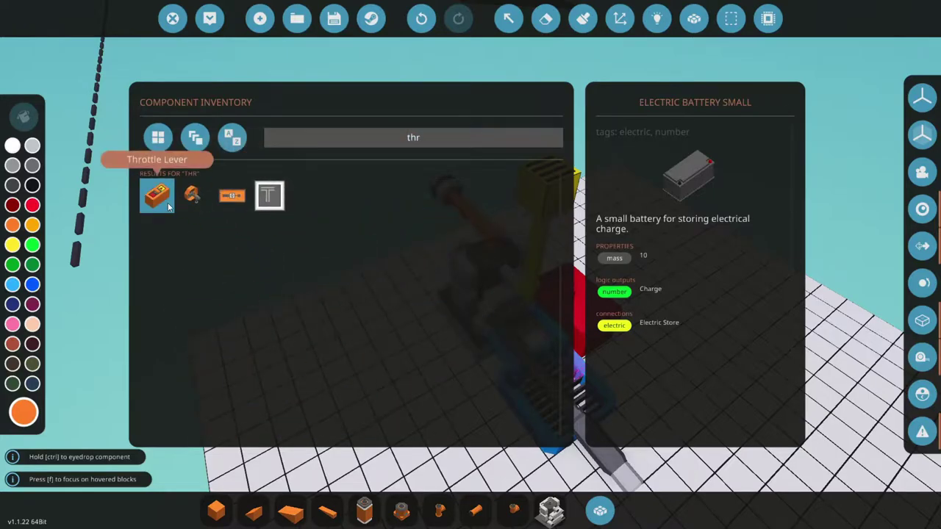
pyautogui.click(12, 145)
pyautogui.click(600, 509)
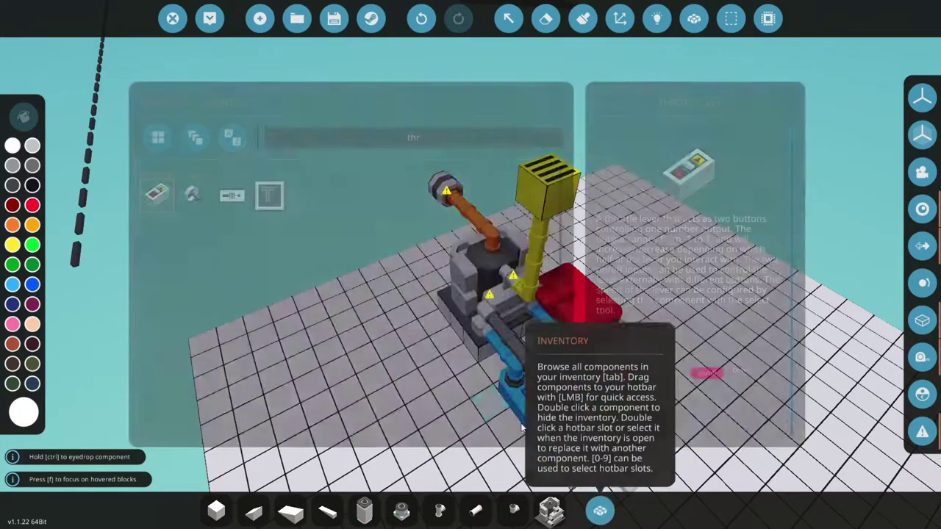
pyautogui.click(458, 362)
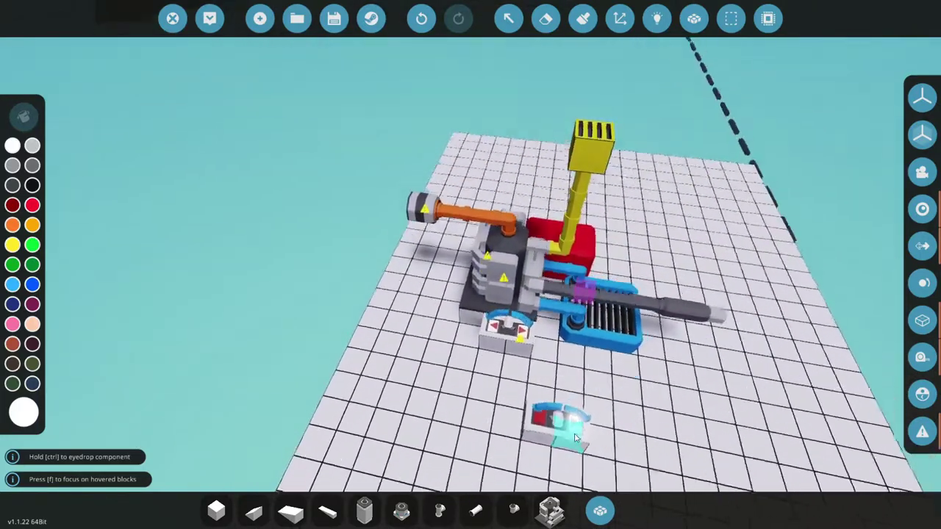
# Search the component inventory for "pus" and place a Push Button beside the throttle lever against the engine's base.
pyautogui.click(601, 510)
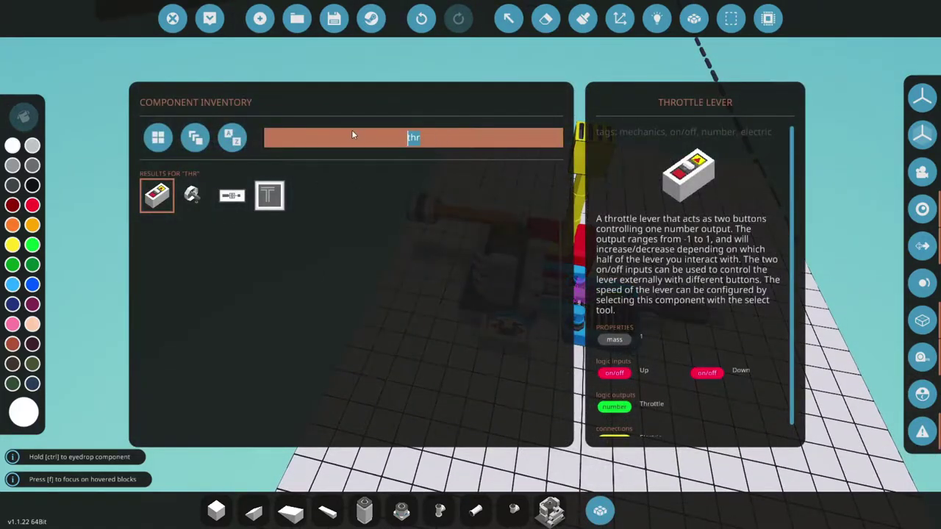
pyautogui.write('pus')
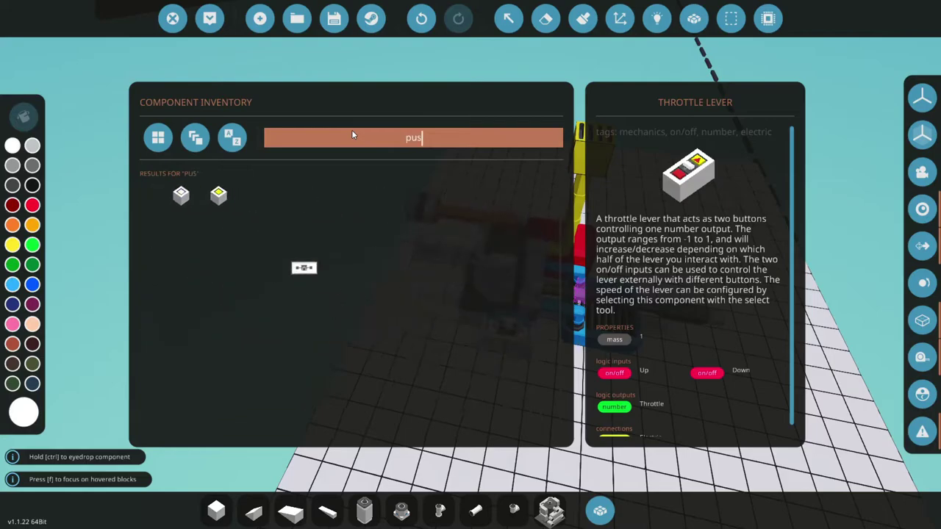
pyautogui.doubleClick(157, 194)
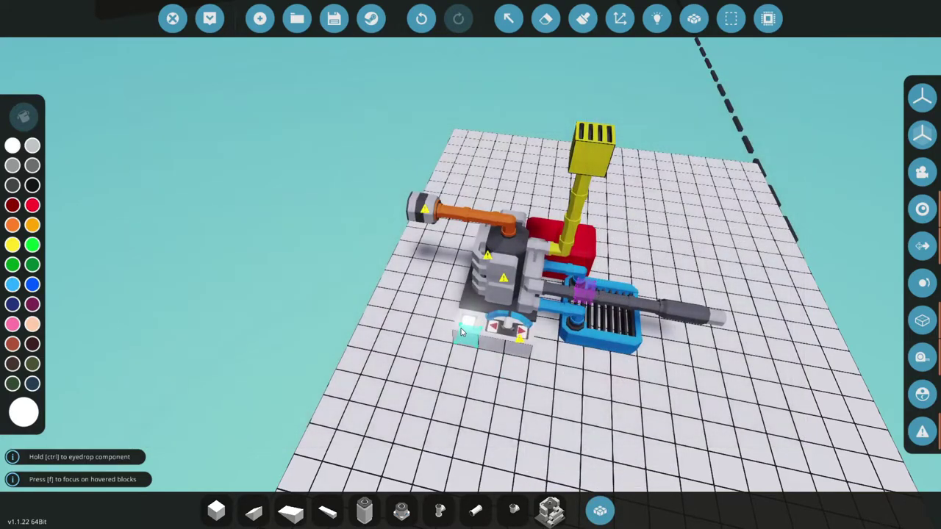
pyautogui.moveTo(577, 401); pyautogui.dragTo(750, 423)
pyautogui.click(482, 329)
pyautogui.moveTo(482, 329); pyautogui.dragTo(650, 356)
pyautogui.scroll(3, 647, 358)
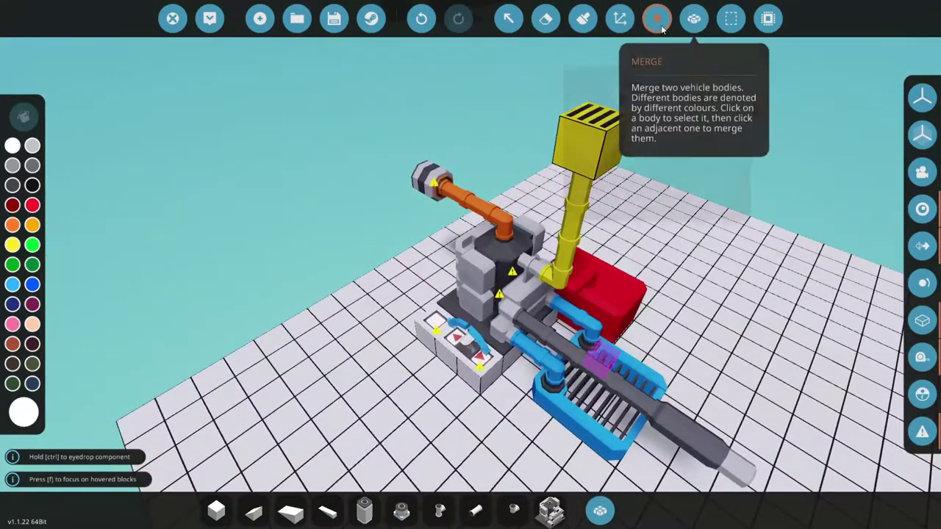
# Wire the electric nodes so the battery connects to the generator, the throttle lever, the push button and the engine.
pyautogui.click(659, 20)
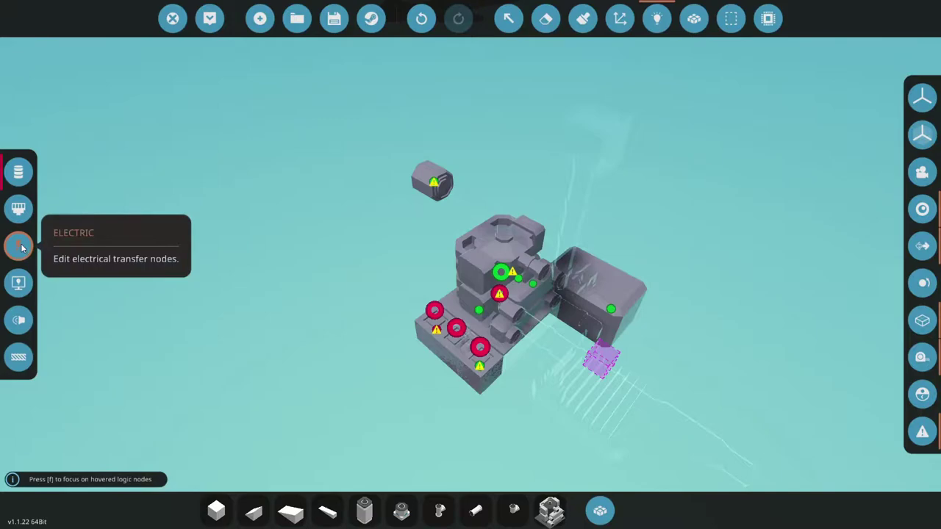
pyautogui.click(19, 245)
pyautogui.moveTo(735, 389); pyautogui.dragTo(566, 358)
pyautogui.moveTo(523, 308); pyautogui.dragTo(479, 177)
pyautogui.click(479, 176)
pyautogui.moveTo(646, 325); pyautogui.dragTo(877, 311)
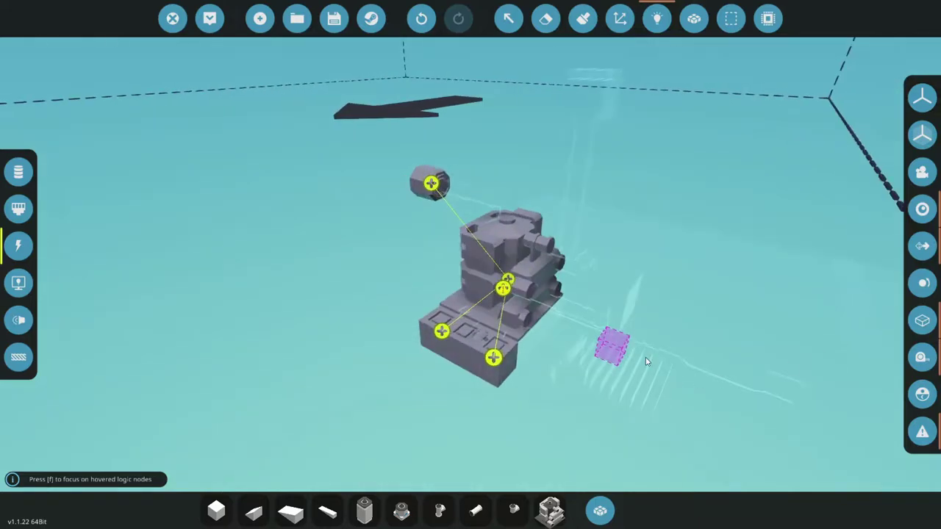
pyautogui.moveTo(646, 360); pyautogui.dragTo(660, 341)
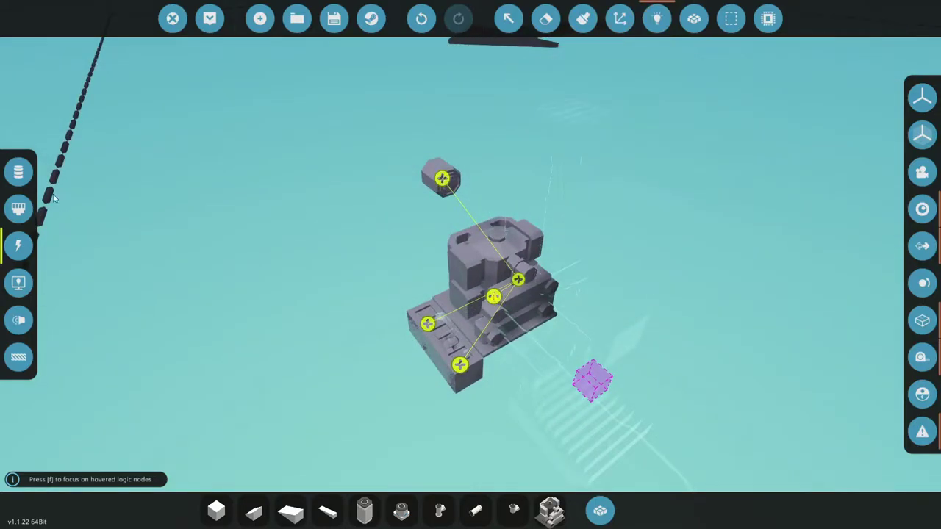
# Connect the throttle lever's number output to the engine's number input and the push button's on/off output to the engine's on/off input.
pyautogui.click(19, 171)
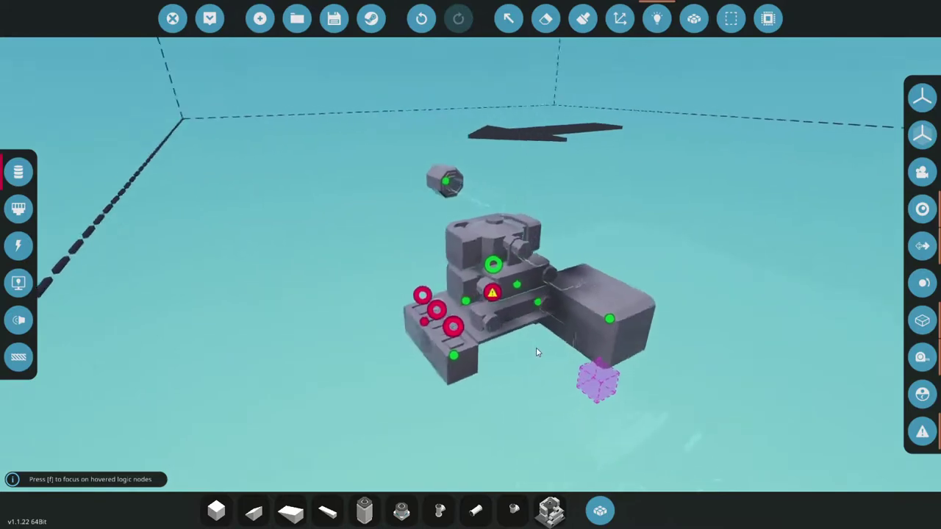
pyautogui.moveTo(457, 356); pyautogui.dragTo(420, 241)
pyautogui.moveTo(479, 264); pyautogui.dragTo(498, 266)
pyautogui.moveTo(429, 327); pyautogui.dragTo(496, 297)
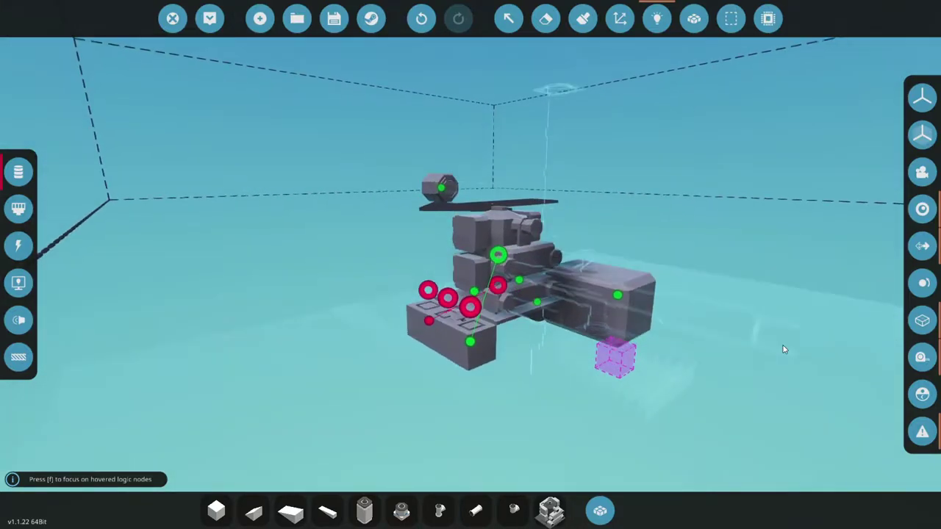
pyautogui.moveTo(782, 346); pyautogui.dragTo(771, 370)
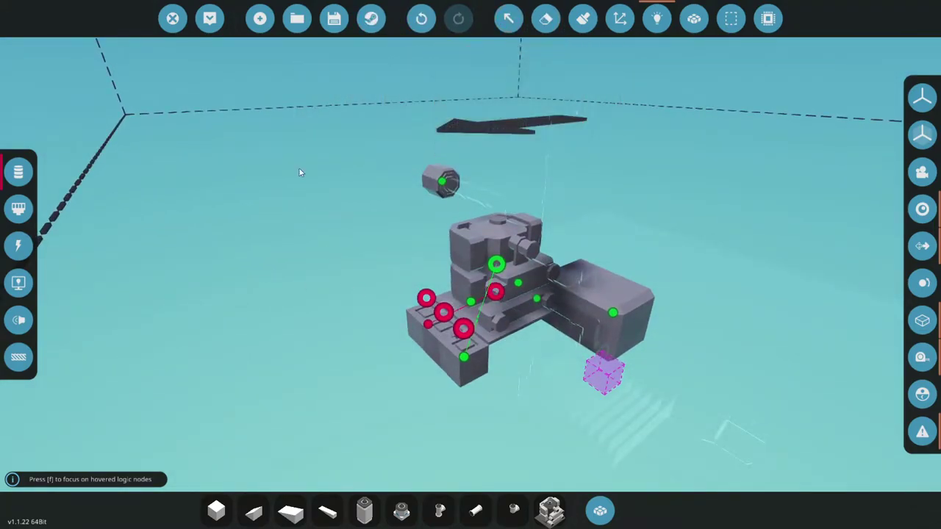
# Spawn the vehicle, operate the throttle lever and push button, and examine the engine and generator from different sides.
pyautogui.click(209, 18)
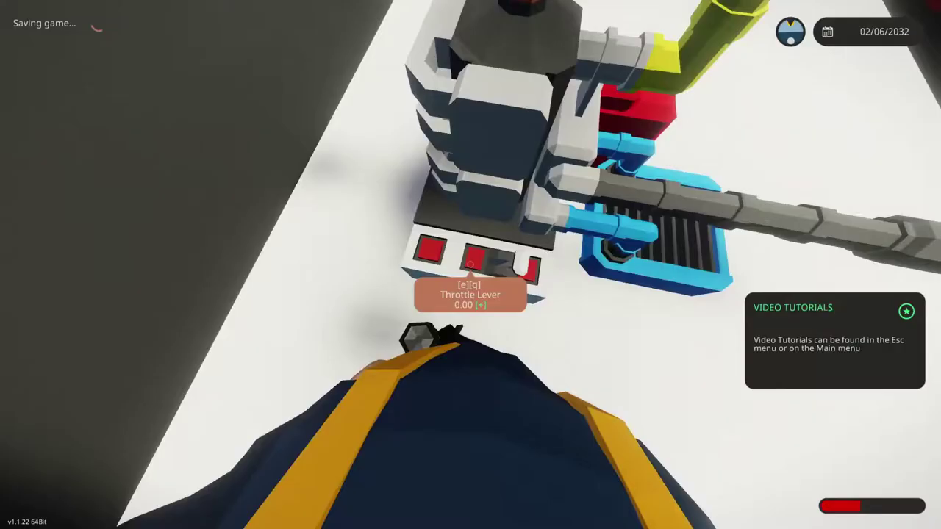
pyautogui.press('q')
pyautogui.press('q')
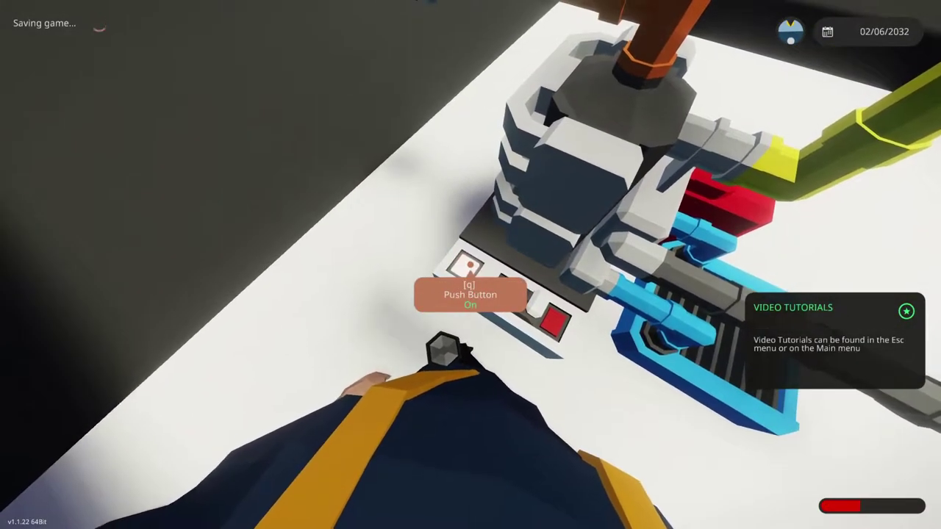
pyautogui.press('s')
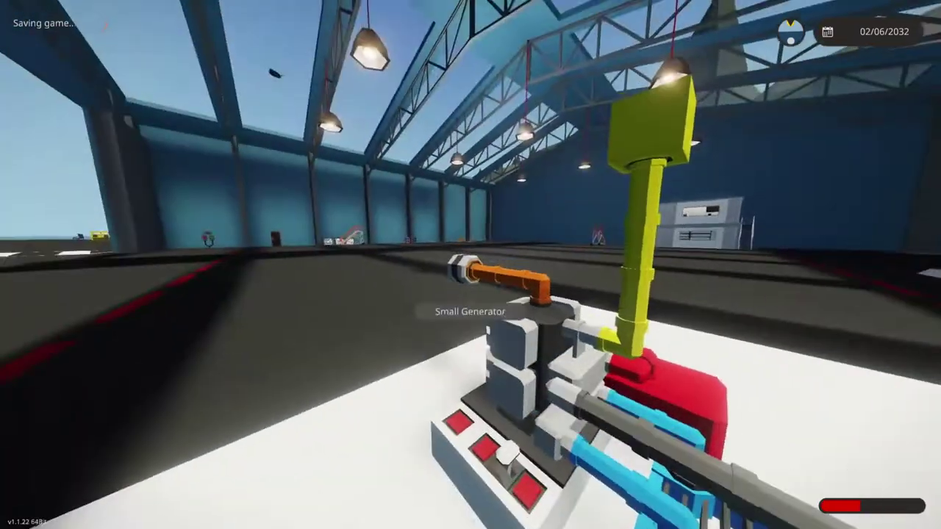
pyautogui.press('w')
pyautogui.press('a')
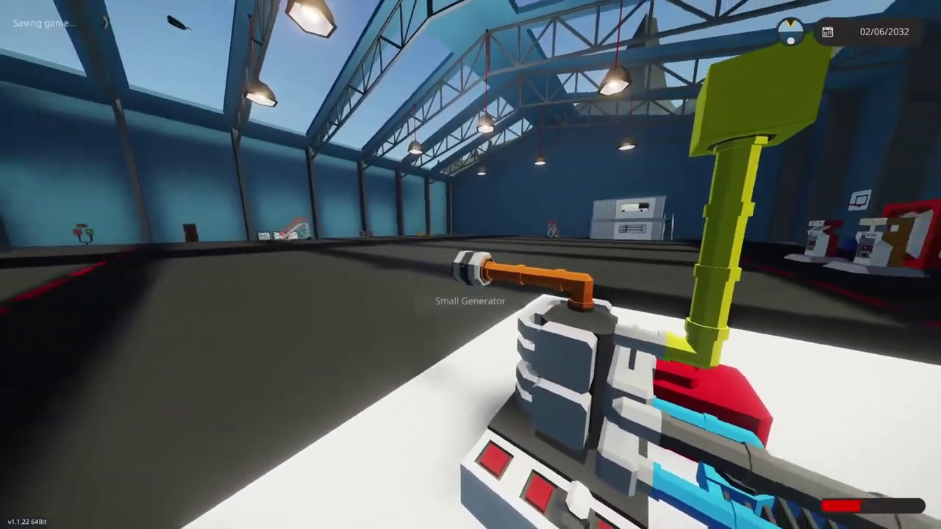
pyautogui.press('s')
pyautogui.press('d')
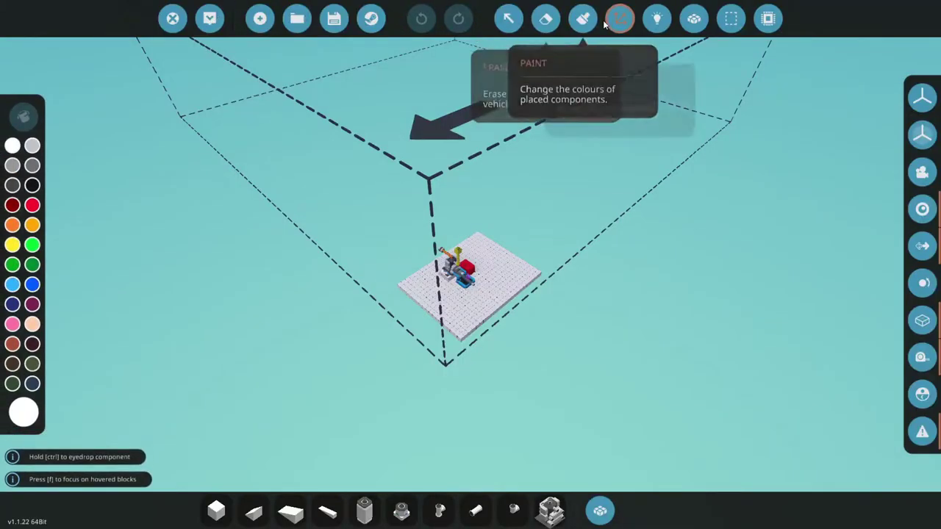
# Build a dark grey block wall five blocks wide and three high on the base plate beside the control panel.
pyautogui.scroll(6, 573, 224)
pyautogui.moveTo(533, 248); pyautogui.dragTo(473, 223)
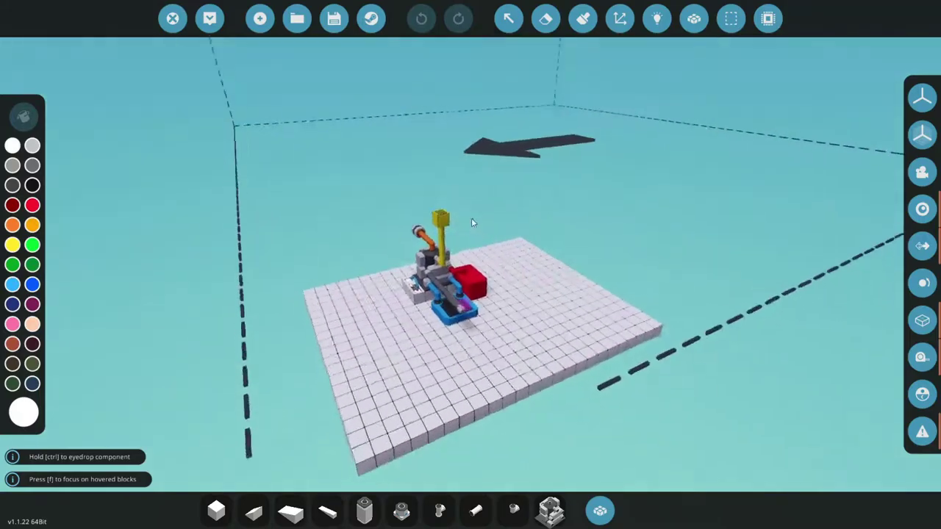
pyautogui.scroll(5, 473, 223)
pyautogui.moveTo(610, 232); pyautogui.dragTo(590, 151)
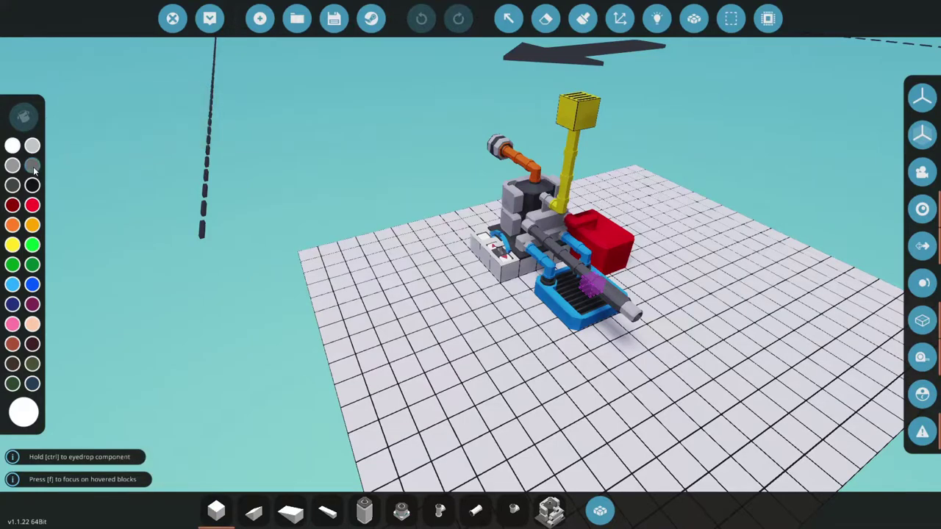
pyautogui.moveTo(437, 234); pyautogui.dragTo(1, 216)
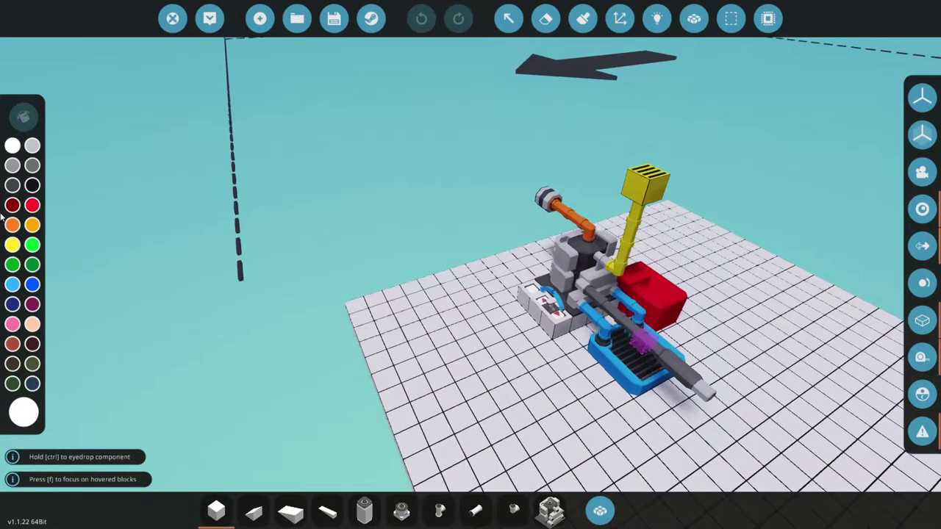
pyautogui.click(32, 165)
pyautogui.press('w')
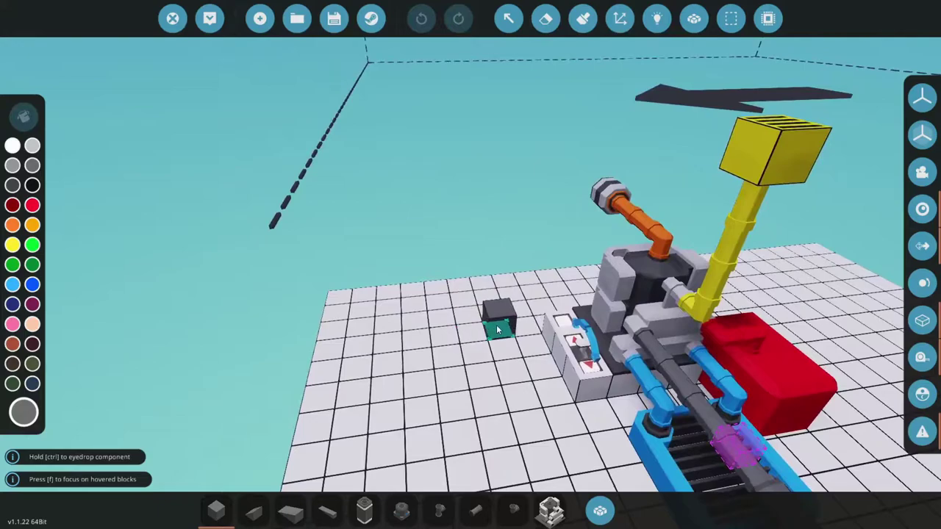
pyautogui.moveTo(497, 330); pyautogui.dragTo(436, 329)
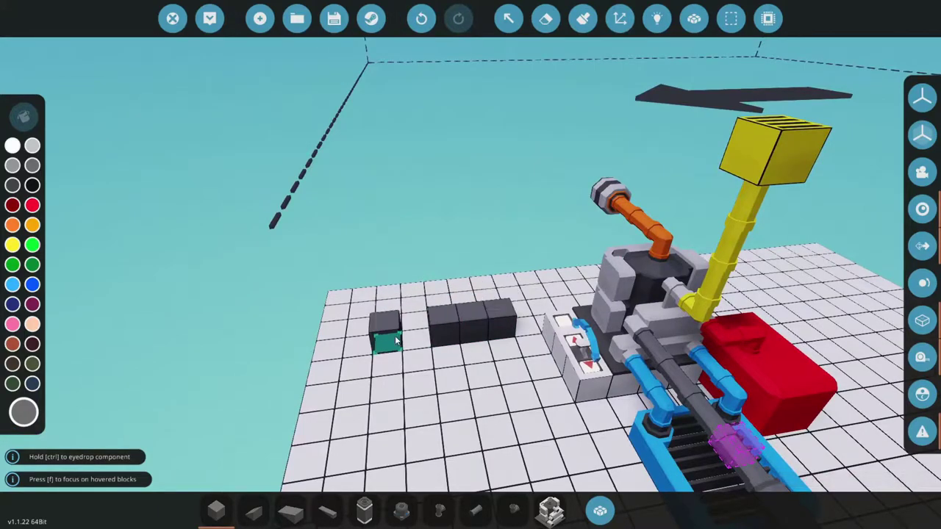
pyautogui.moveTo(496, 314); pyautogui.dragTo(389, 320)
pyautogui.moveTo(497, 288); pyautogui.dragTo(386, 302)
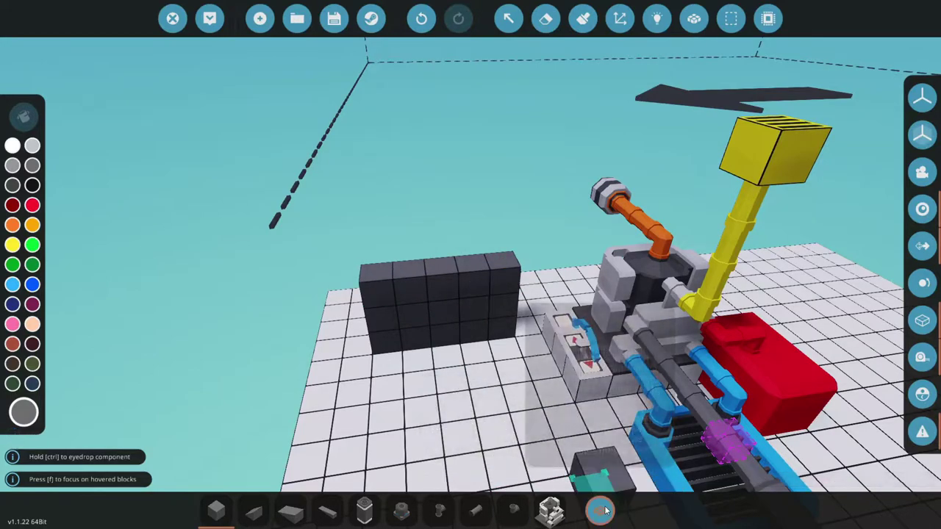
# Search the component inventory for "dial" and place five forward-facing Dials in a row on top of the dark grey wall.
pyautogui.click(549, 510)
pyautogui.write('dial')
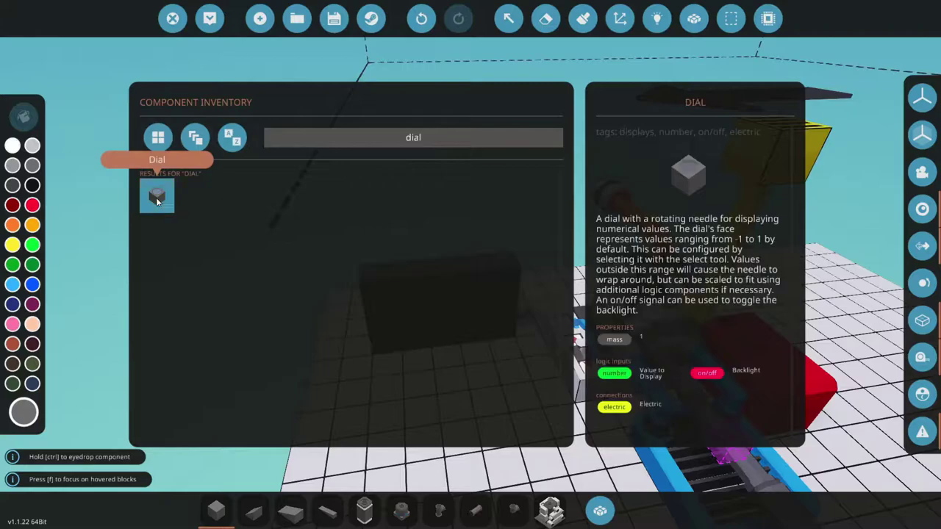
pyautogui.click(162, 197)
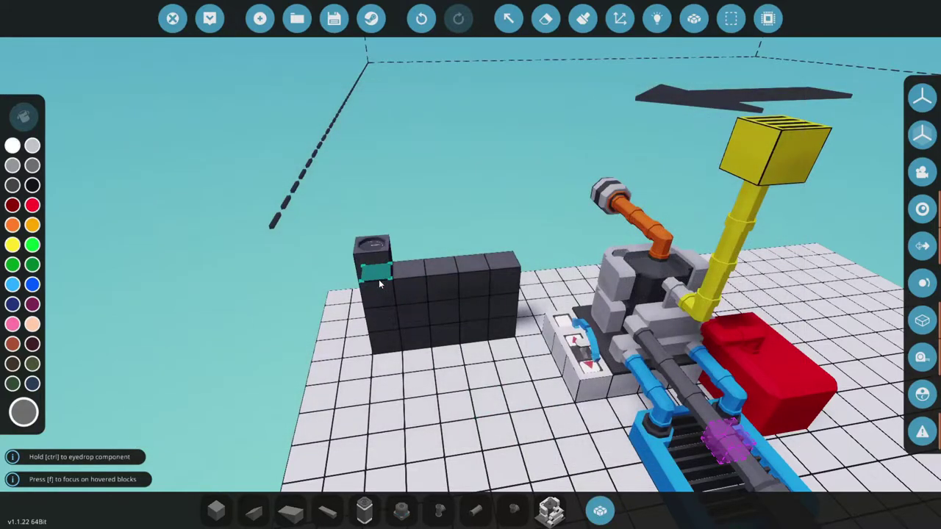
pyautogui.press('k')
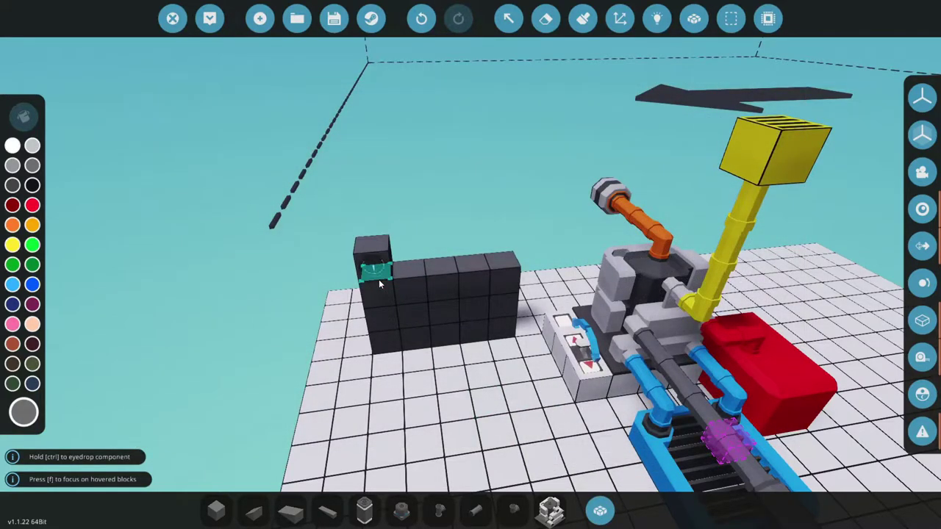
pyautogui.press('u')
pyautogui.press('u')
pyautogui.click(378, 279)
pyautogui.click(406, 272)
pyautogui.click(440, 269)
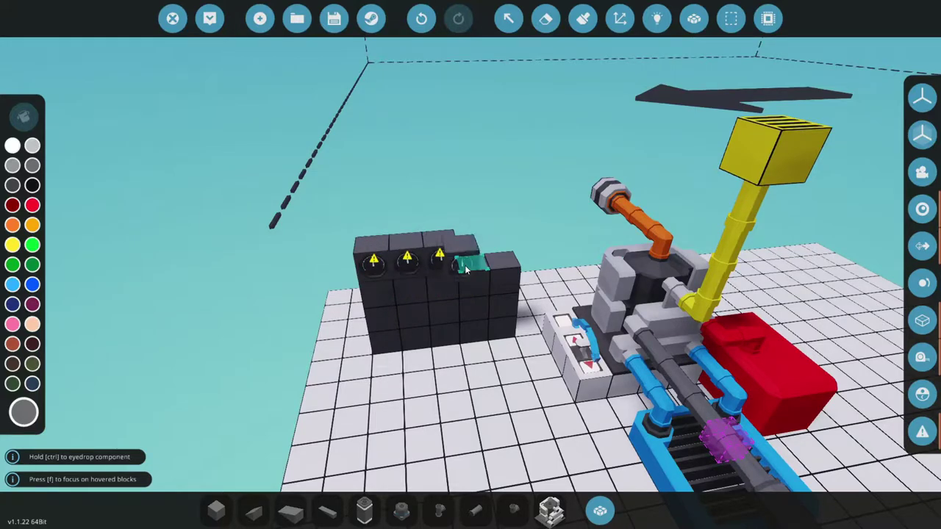
pyautogui.click(513, 268)
# Wire the battery's electric node to all five dials on the wall.
pyautogui.click(657, 17)
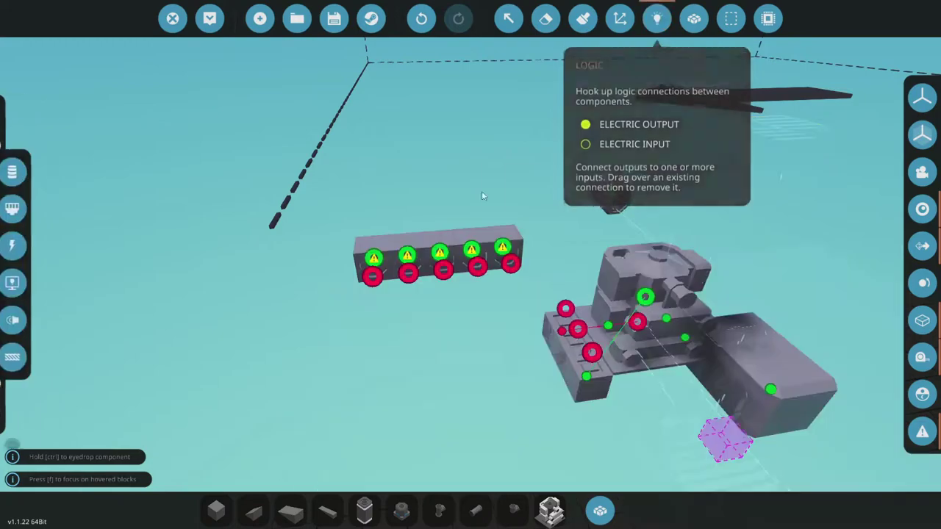
pyautogui.click(15, 245)
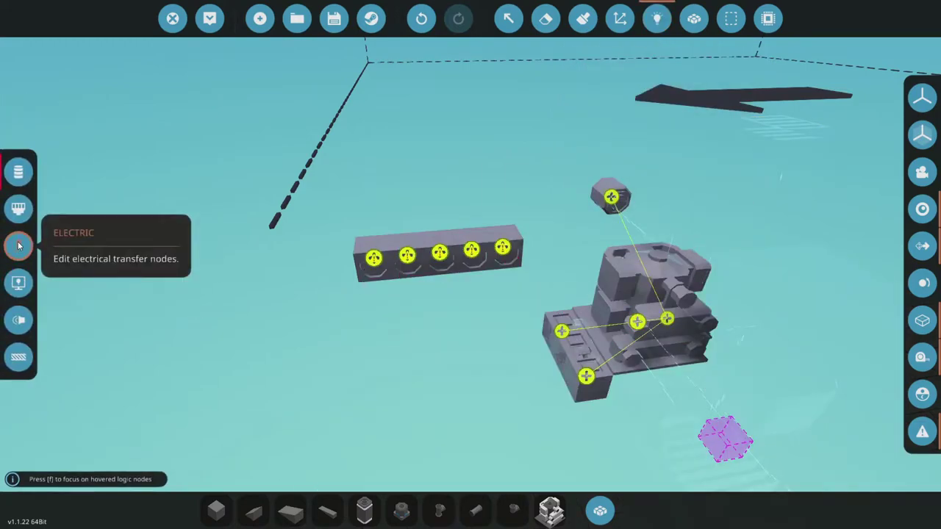
pyautogui.click(666, 319)
pyautogui.click(503, 248)
pyautogui.click(471, 249)
pyautogui.click(439, 253)
pyautogui.click(407, 258)
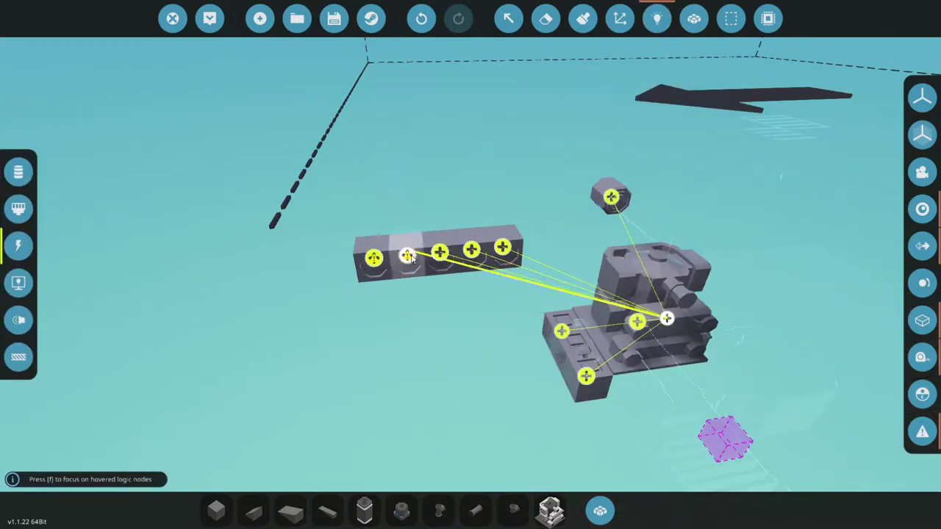
pyautogui.click(374, 257)
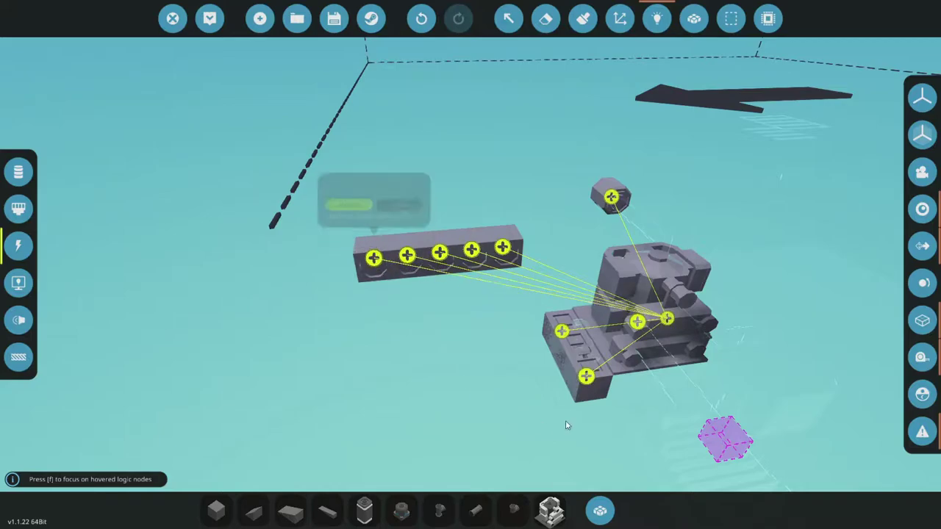
# Select the dial nearest the engine and set its display name to Fuel, minimum value to 0 and maximum value to 185.
pyautogui.click(18, 172)
pyautogui.press('d')
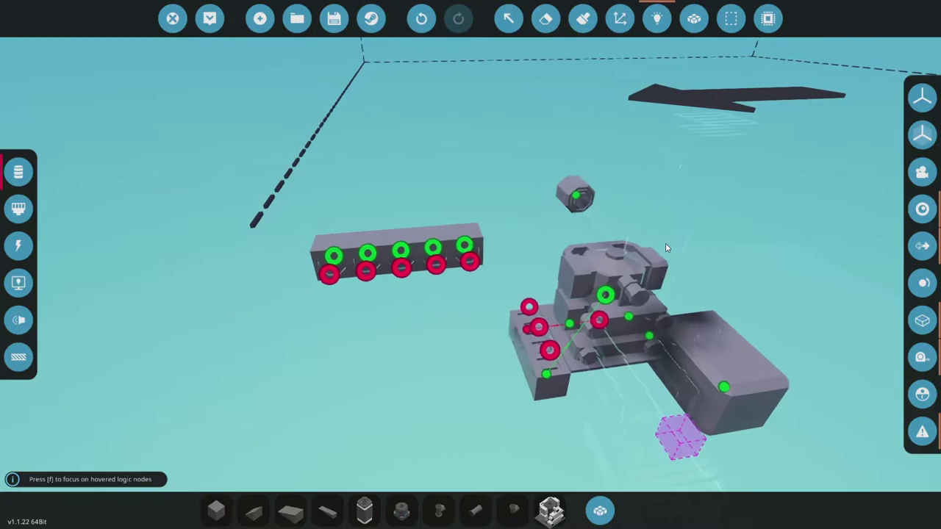
pyautogui.click(508, 18)
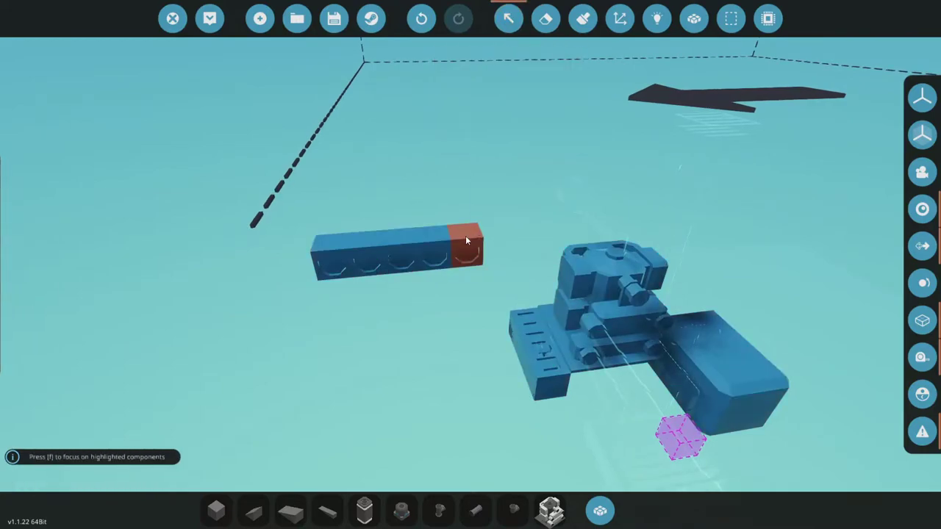
pyautogui.click(466, 240)
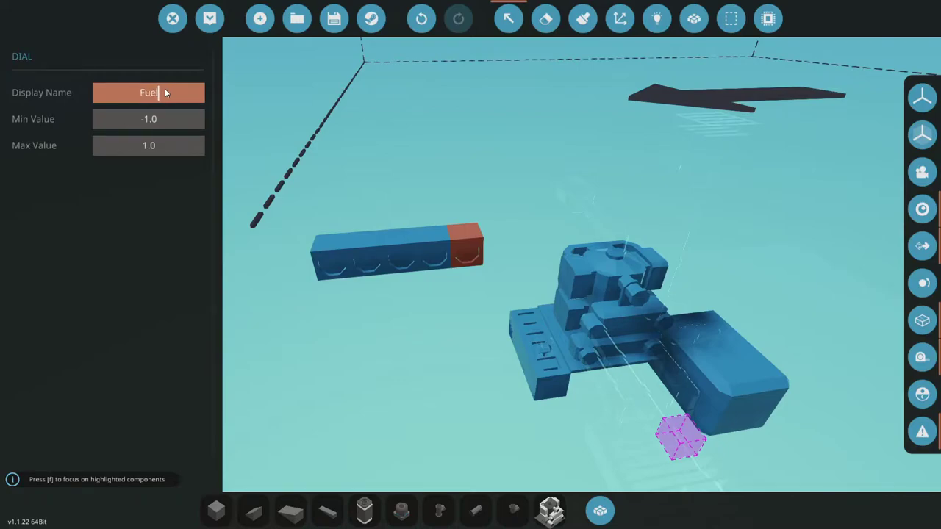
pyautogui.press('Return')
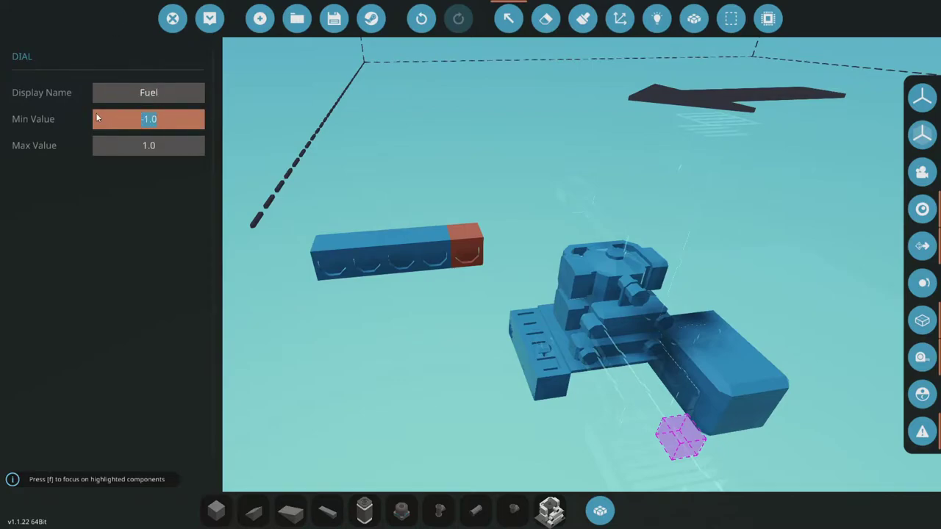
pyautogui.write('0')
pyautogui.click(175, 143)
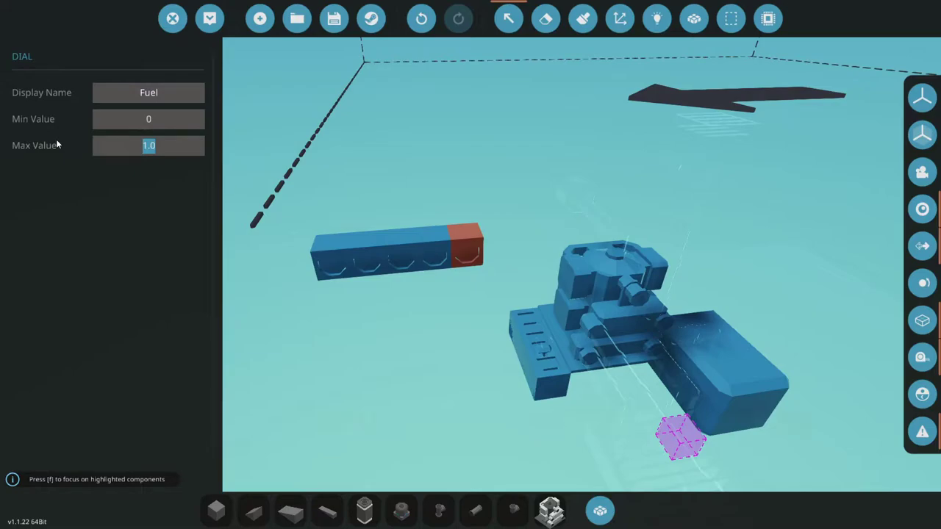
pyautogui.write('185')
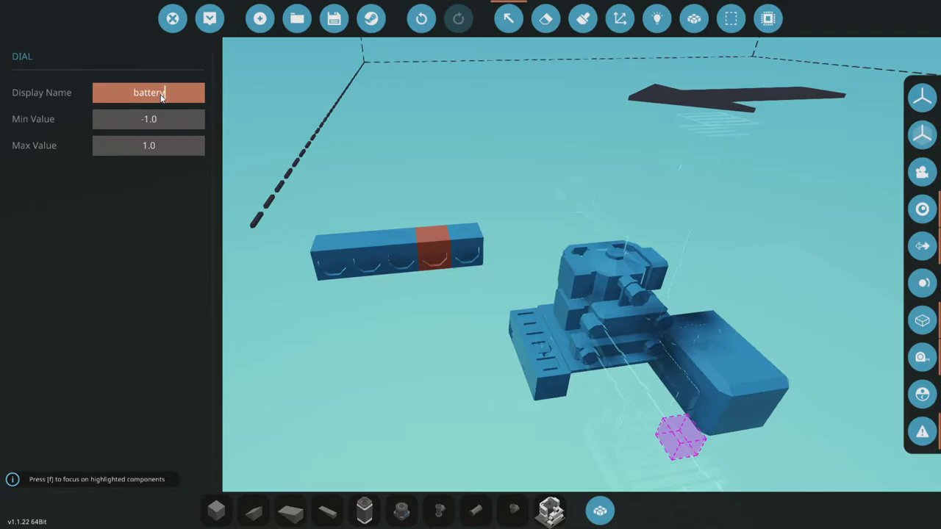
# Set the display name of the second dial from the engine to battery and its minimum value to 0.
pyautogui.write('0')
pyautogui.press('Return')
pyautogui.click(317, 164)
pyautogui.press('f')
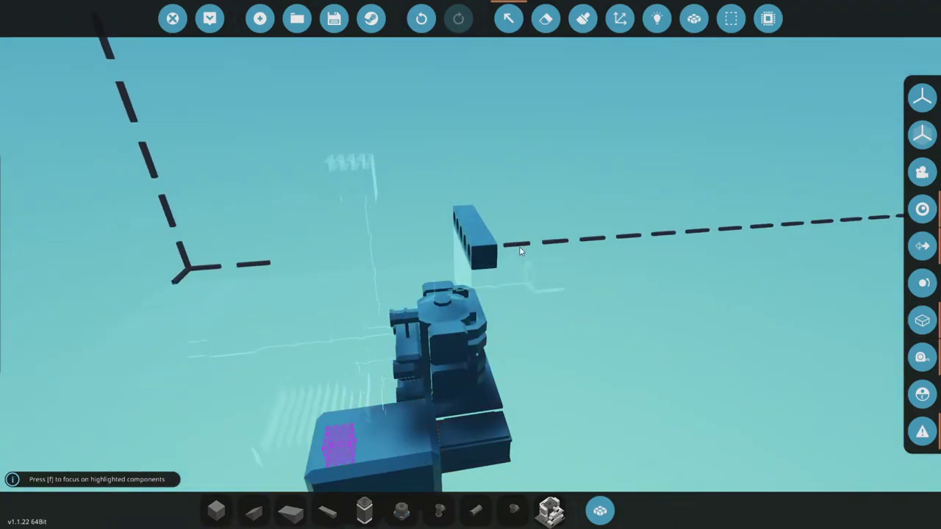
pyautogui.moveTo(525, 253); pyautogui.dragTo(442, 253)
pyautogui.press('w')
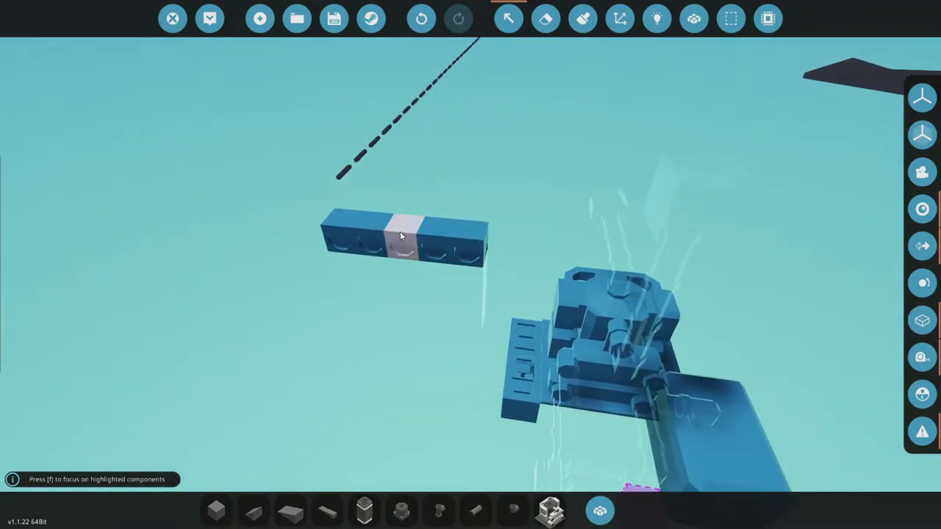
# Set the middle dial's display name to rps, minimum value to 0 and maximum value to 20.
pyautogui.click(401, 236)
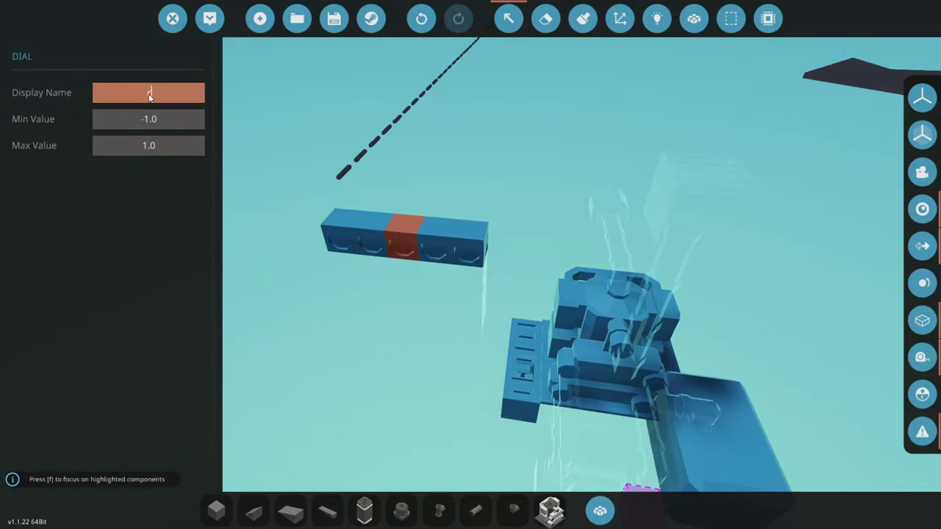
pyautogui.click(168, 123)
pyautogui.write('0')
pyautogui.press('Return')
pyautogui.click(184, 144)
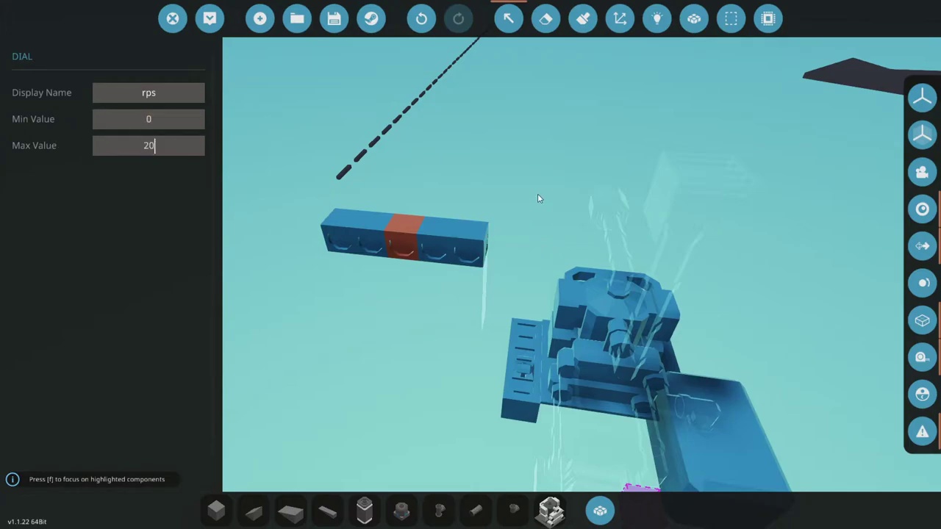
pyautogui.moveTo(535, 193); pyautogui.dragTo(619, 206)
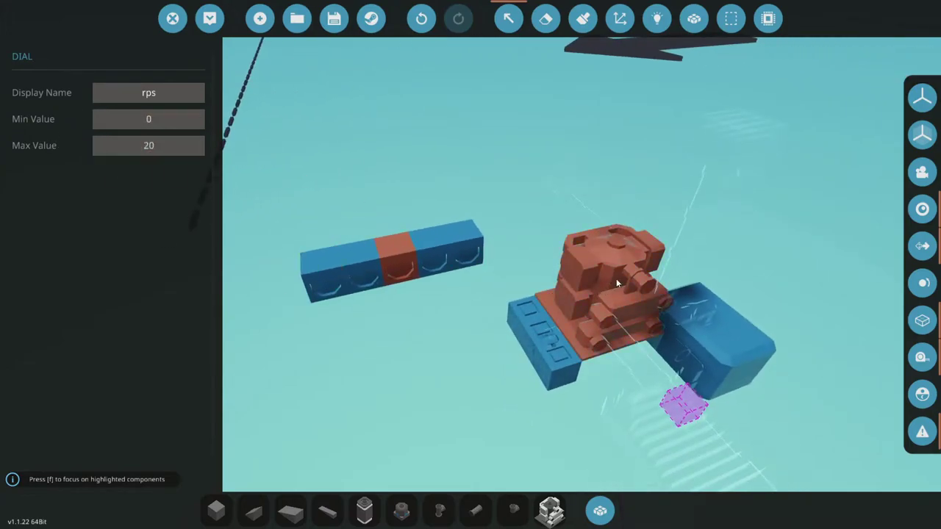
# Set the fourth dial from the engine to display name temp, minimum value 0 and maximum value 100.
pyautogui.click(171, 111)
pyautogui.write('0')
pyautogui.click(150, 147)
pyautogui.write('100')
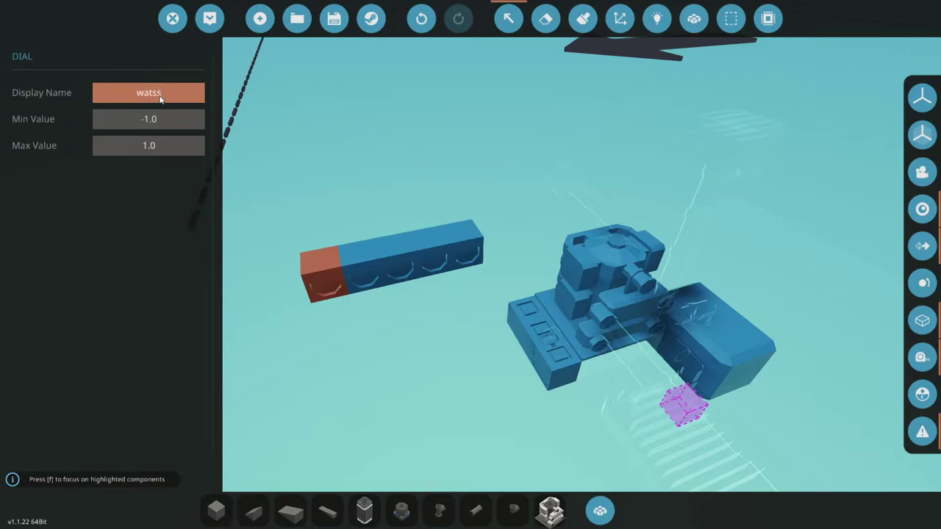
# Set the dial farthest from the engine to display name watts, minimum value 0 and maximum value 100.
pyautogui.click(156, 119)
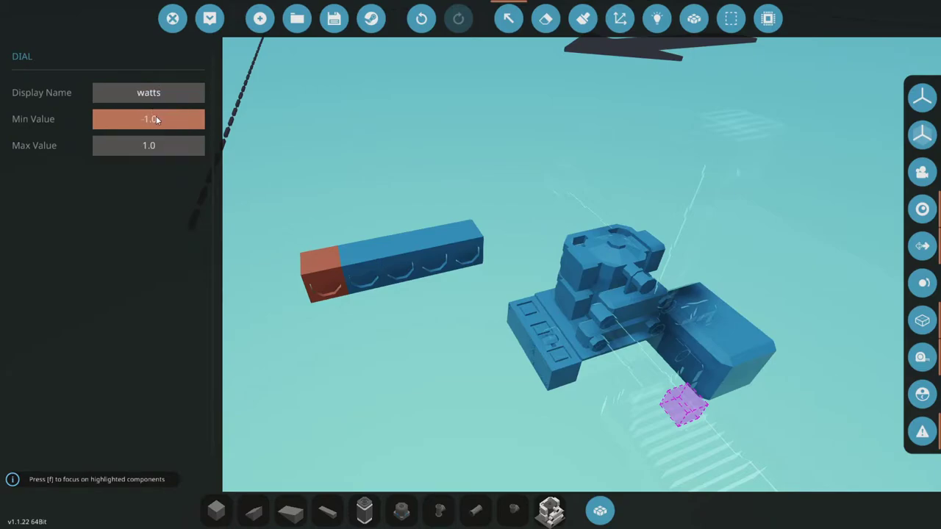
pyautogui.click(162, 119)
pyautogui.write('0')
pyautogui.click(149, 147)
pyautogui.doubleClick(149, 146)
pyautogui.write('100')
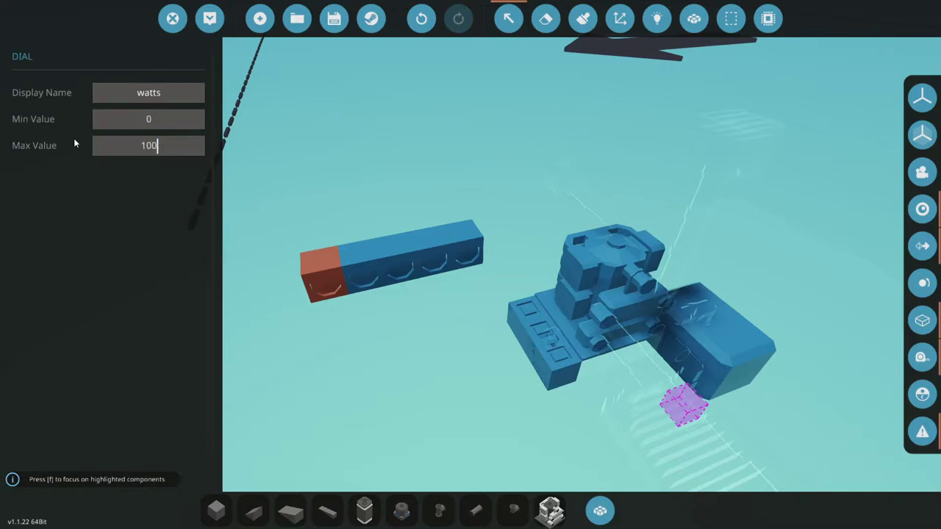
pyautogui.press('Return')
pyautogui.click(491, 142)
# Connect the generator's logic output to the watts dial and the fluid tank's Tank Content output to the Fuel dial.
pyautogui.moveTo(757, 303); pyautogui.dragTo(813, 273)
pyautogui.scroll(-2, 813, 274)
pyautogui.click(656, 18)
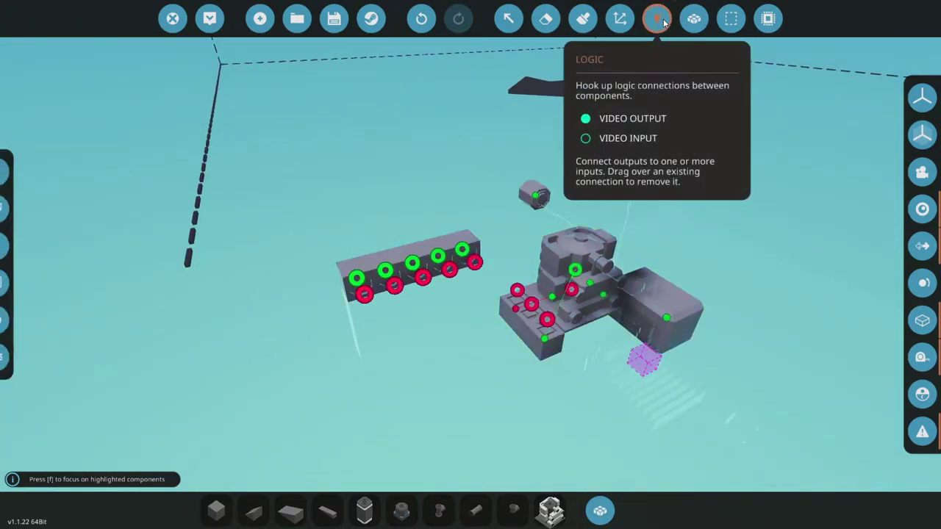
pyautogui.moveTo(549, 206)
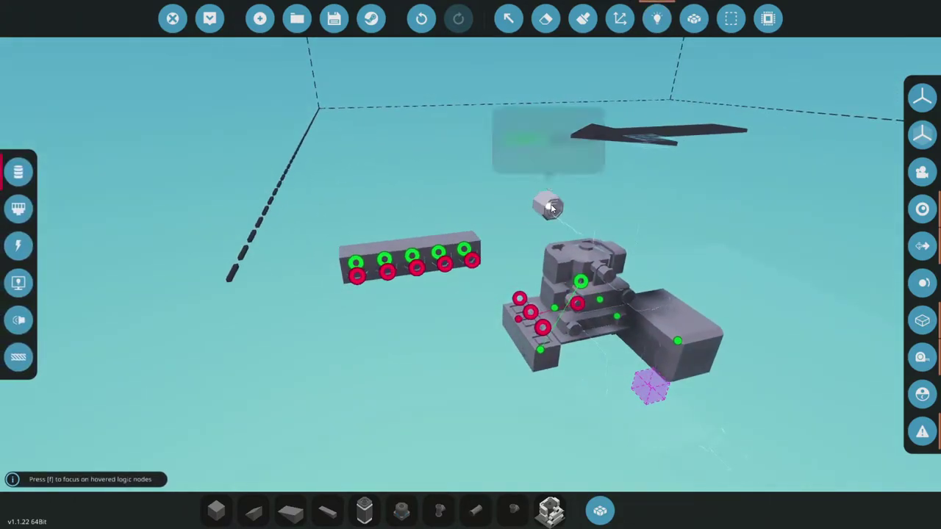
pyautogui.moveTo(552, 208); pyautogui.dragTo(356, 263)
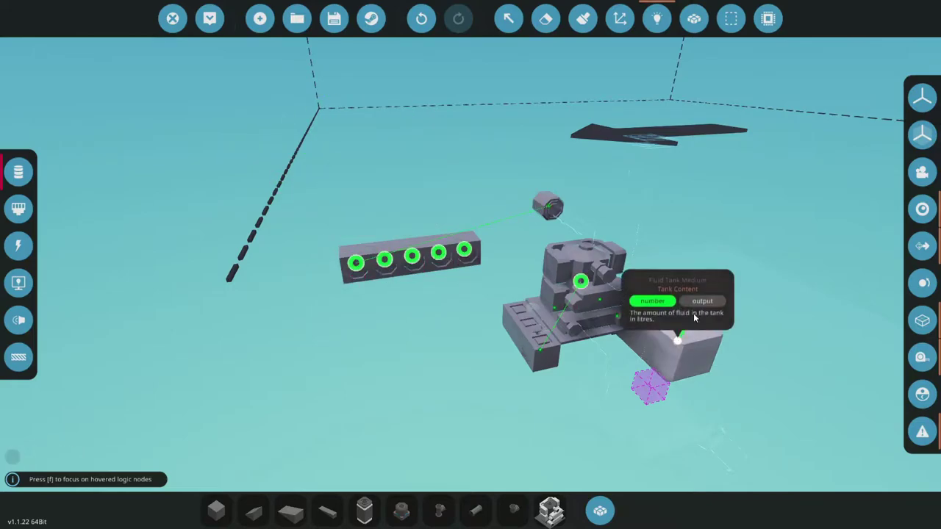
pyautogui.moveTo(675, 341); pyautogui.dragTo(464, 251)
# Connect the engine speed, battery and engine temperature outputs to the rps, battery and temp dials.
pyautogui.moveTo(599, 300); pyautogui.dragTo(411, 256)
pyautogui.moveTo(616, 316); pyautogui.dragTo(436, 248)
pyautogui.moveTo(555, 309); pyautogui.dragTo(384, 261)
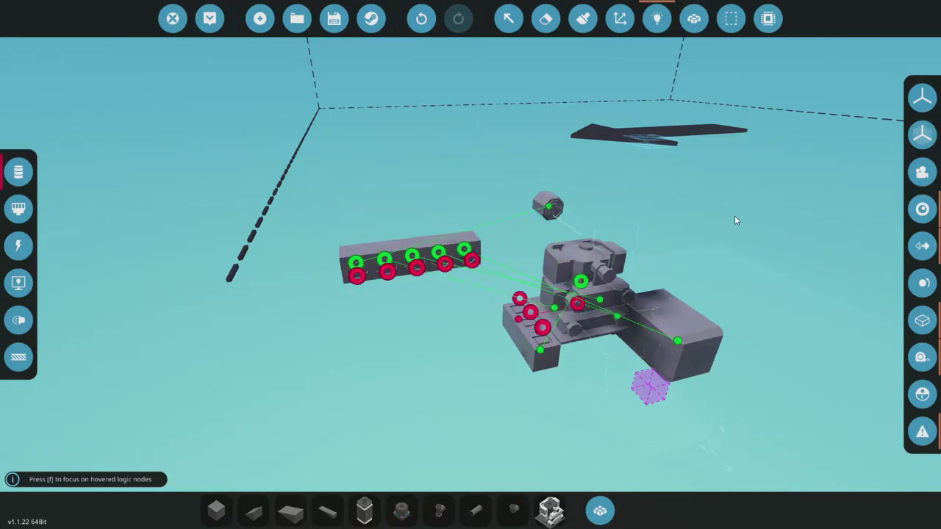
pyautogui.moveTo(735, 216); pyautogui.dragTo(749, 242)
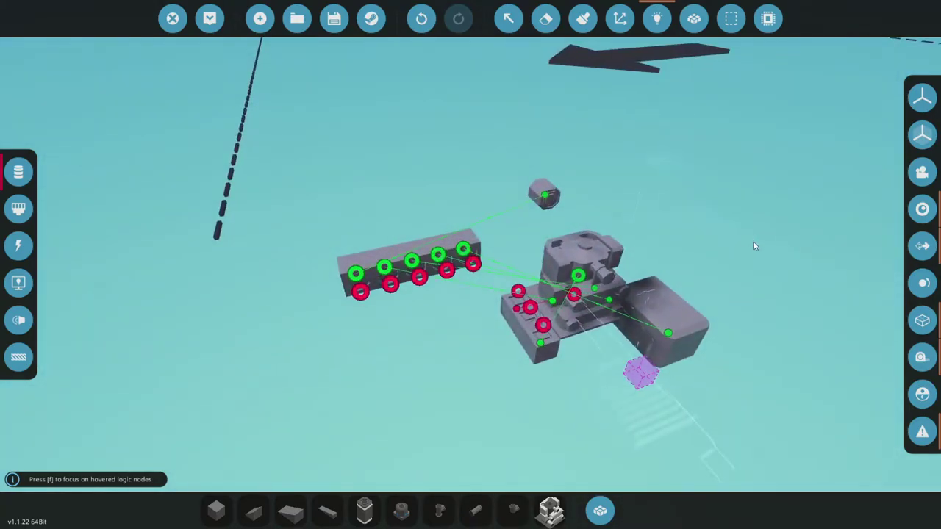
# Spawn the creation in the world and walk up to its dial wall.
pyautogui.click(210, 19)
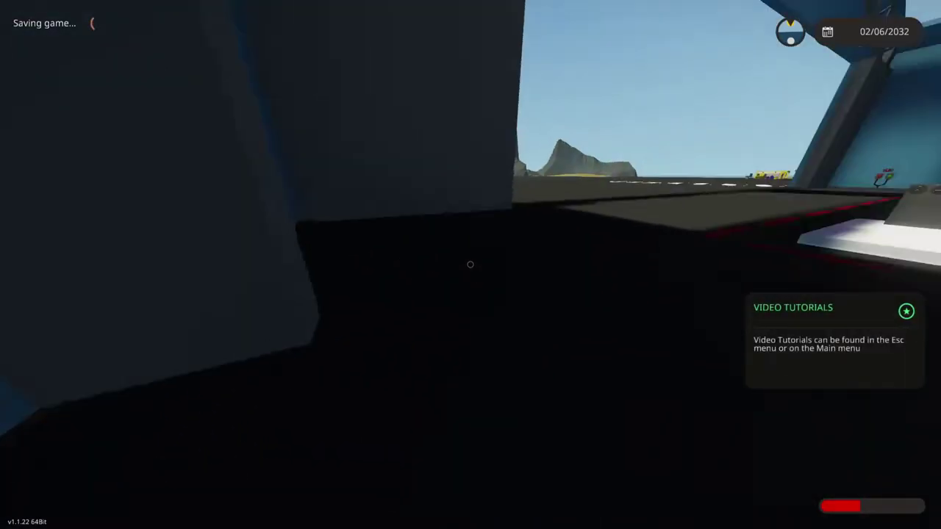
pyautogui.press('w')
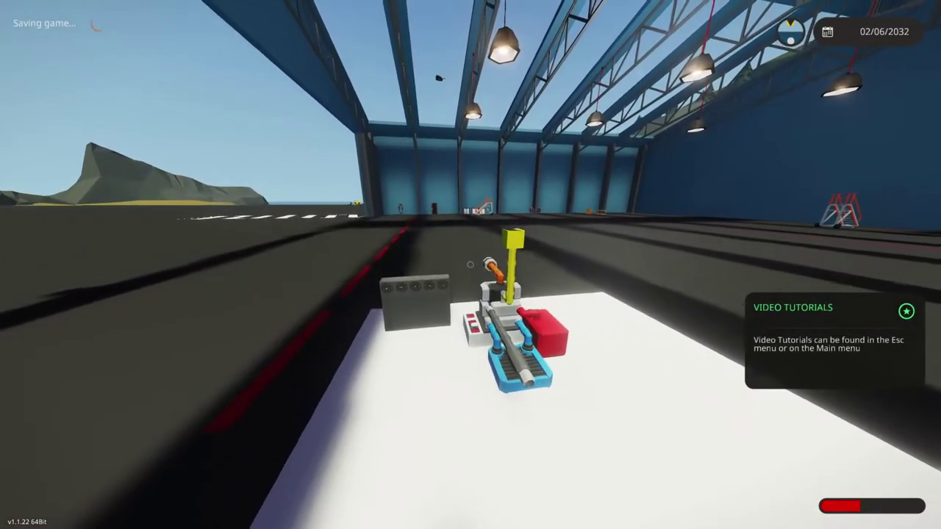
pyautogui.press('w')
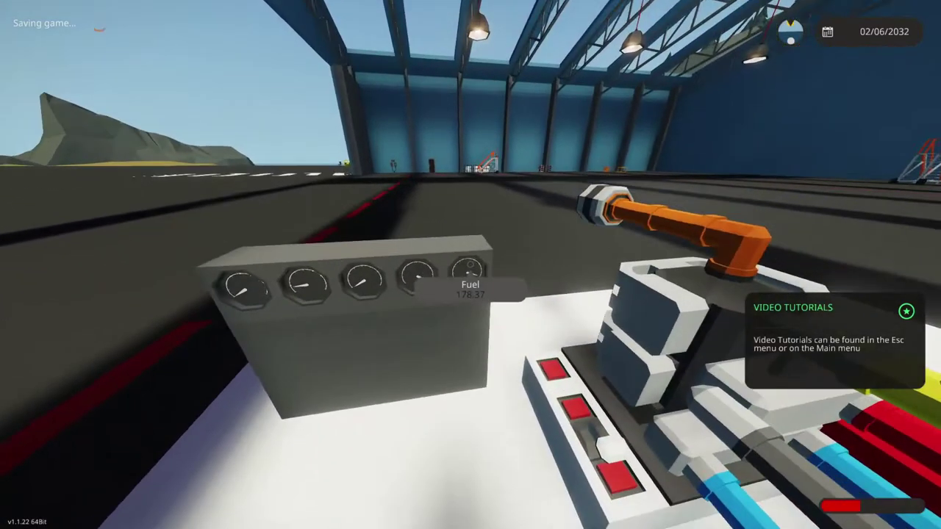
# Examine the Fuel, watts and temp dials and the engine setup before starting the engine.
pyautogui.press('d')
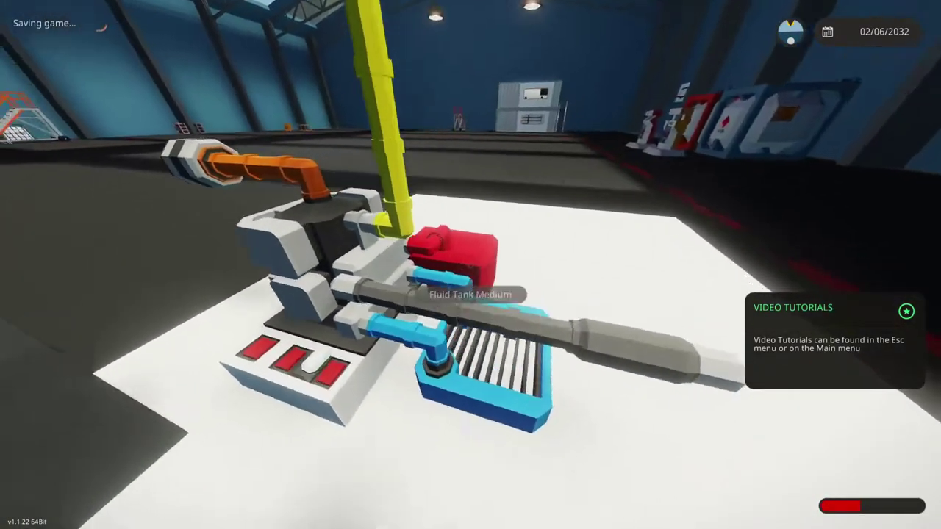
pyautogui.press('w')
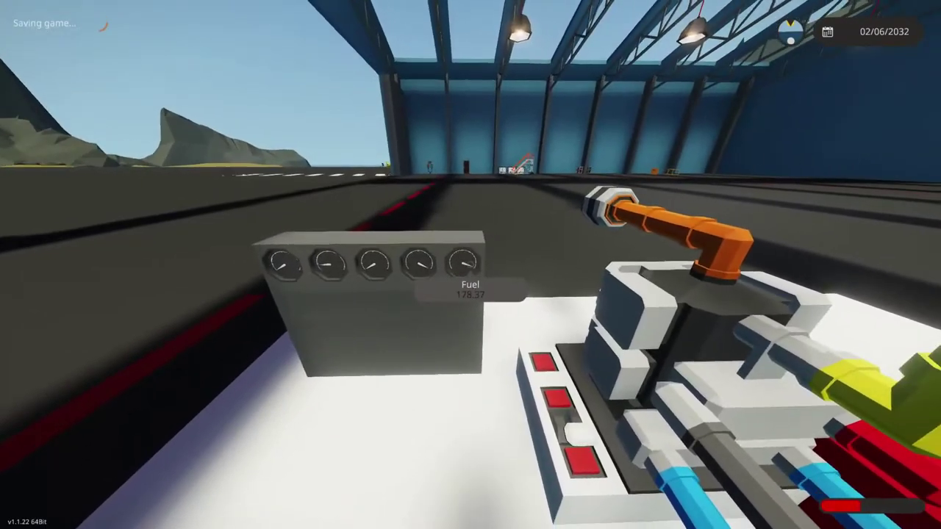
pyautogui.press('d')
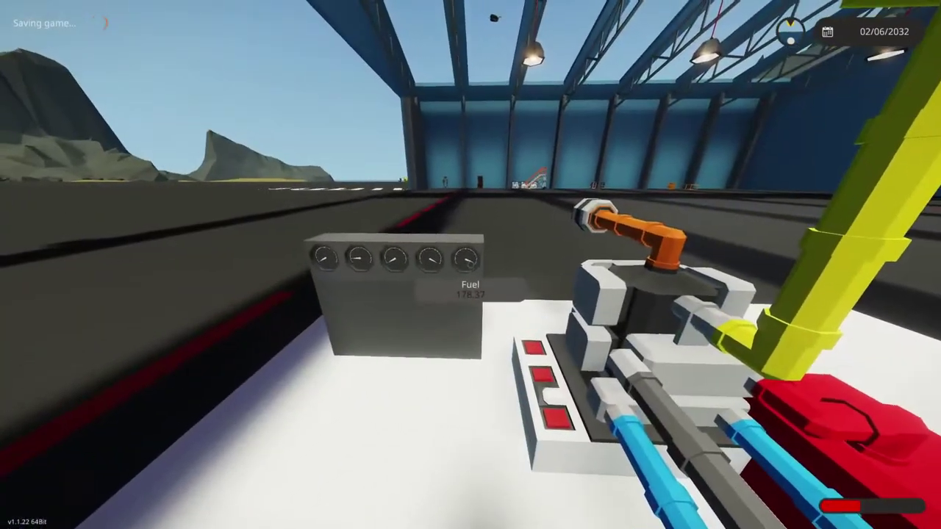
pyautogui.press('a')
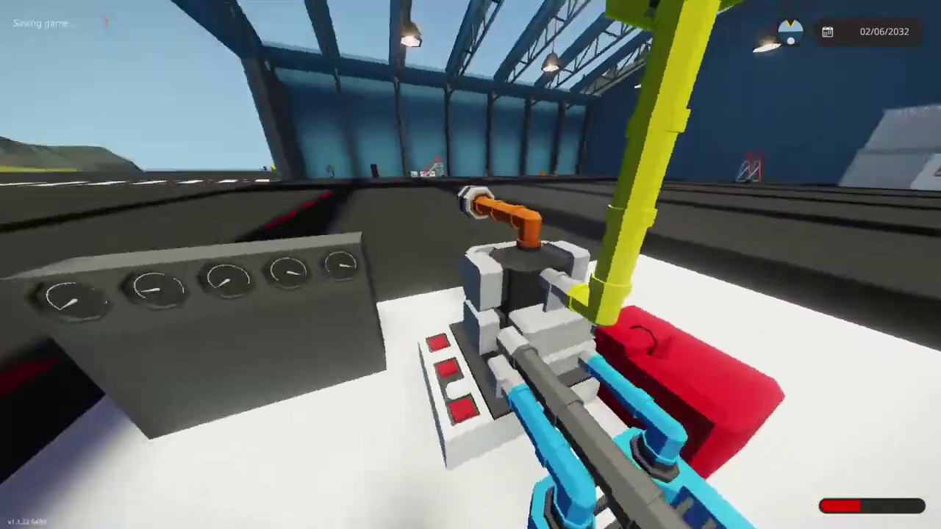
pyautogui.press('d')
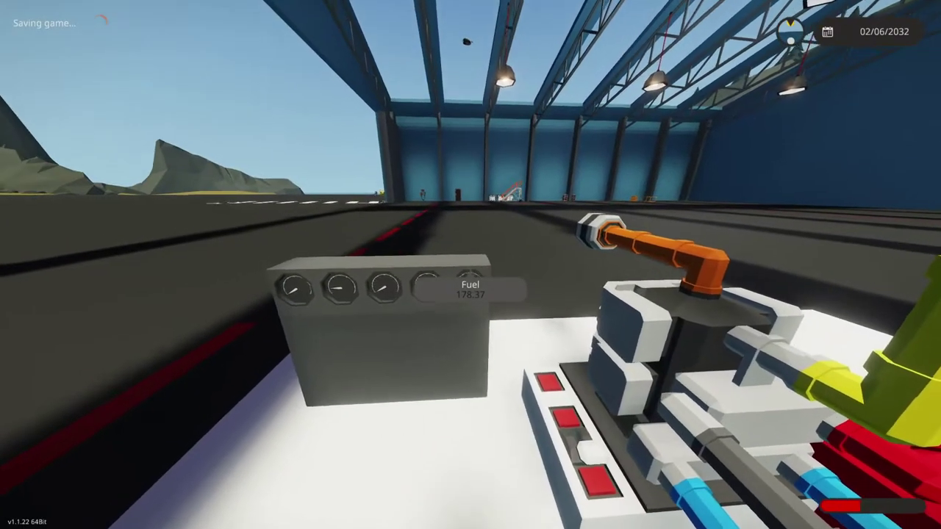
pyautogui.press('w')
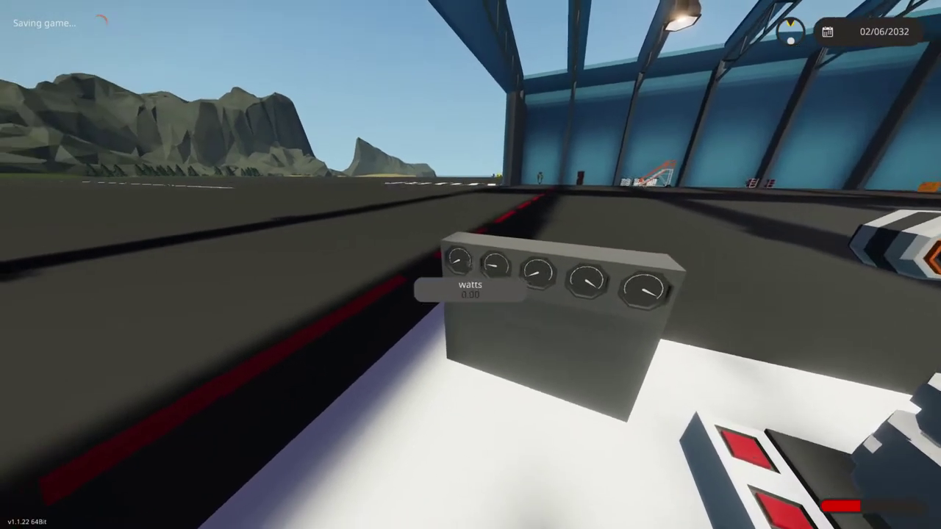
pyautogui.press('d')
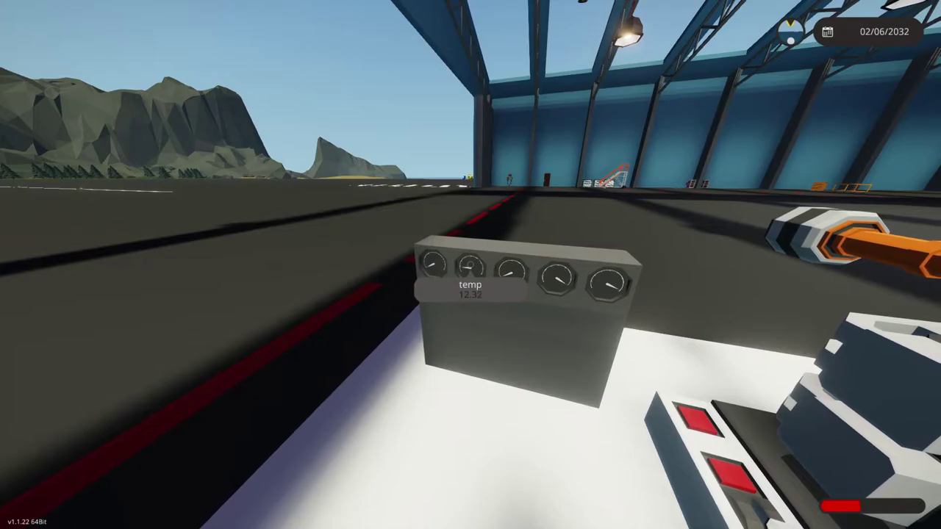
pyautogui.press('s')
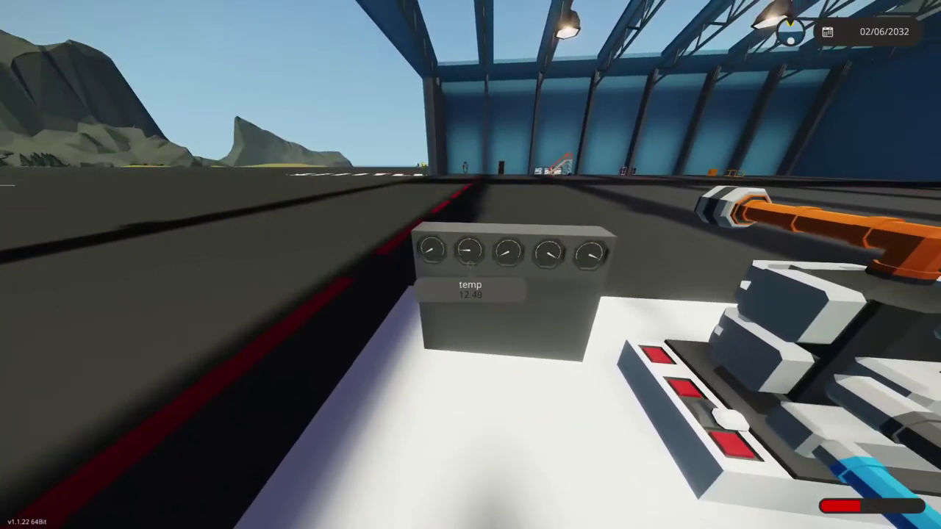
# Start the engine using the throttle lever and push button on the control panel.
pyautogui.press('w')
pyautogui.press('w')
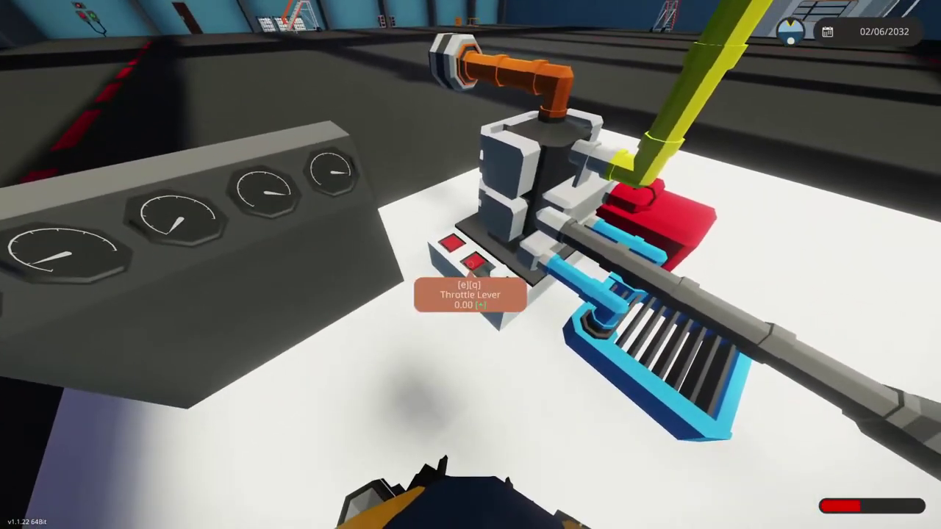
pyautogui.press('e')
pyautogui.press('q')
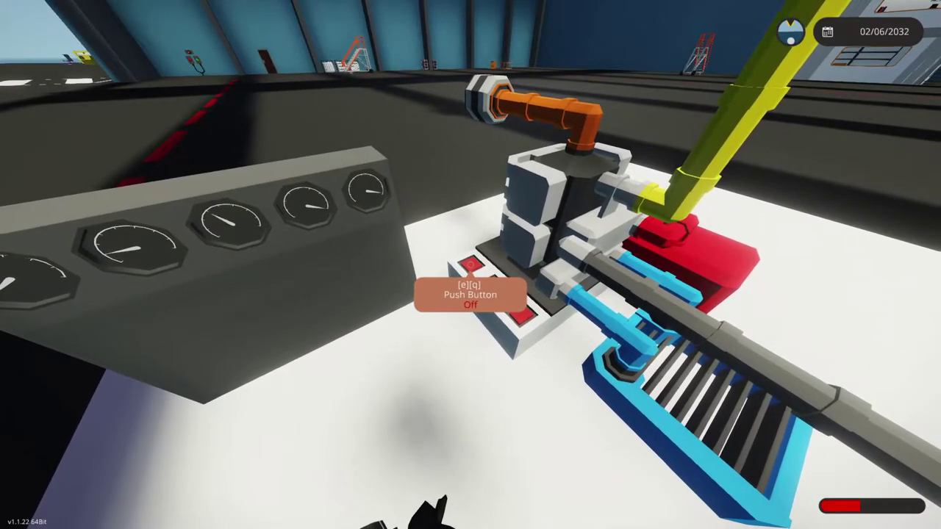
# Check the rps, battery, temp and watts dials while the engine is running.
pyautogui.press('s')
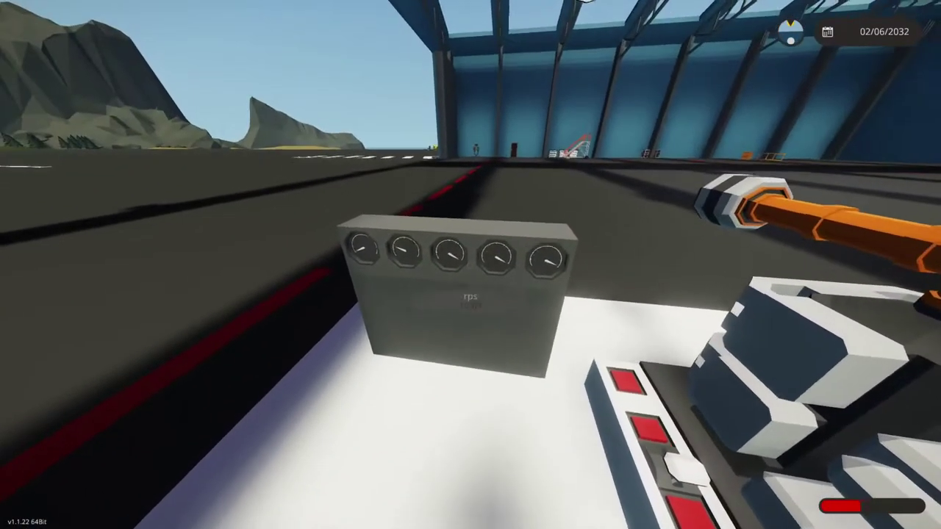
pyautogui.moveTo(470, 265)
pyautogui.press('s')
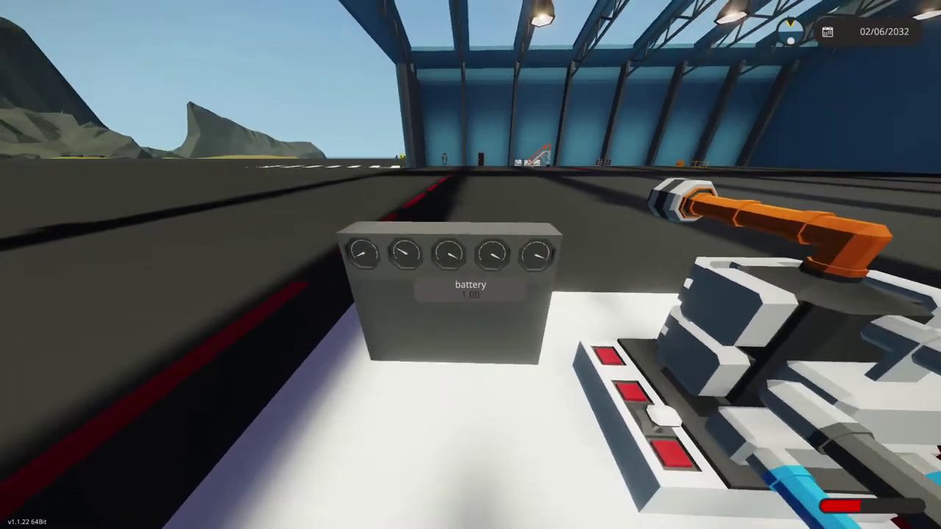
pyautogui.press('w')
pyautogui.press('w')
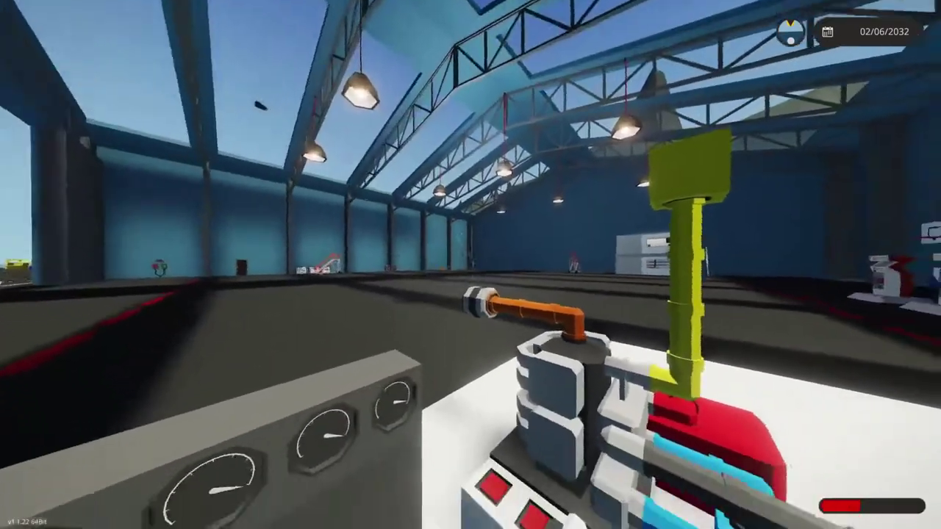
pyautogui.press('q')
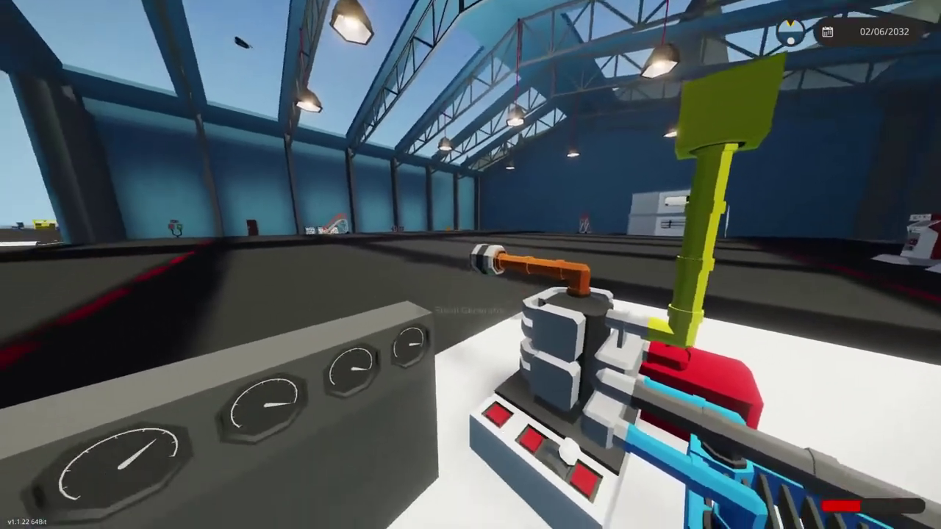
pyautogui.press('a')
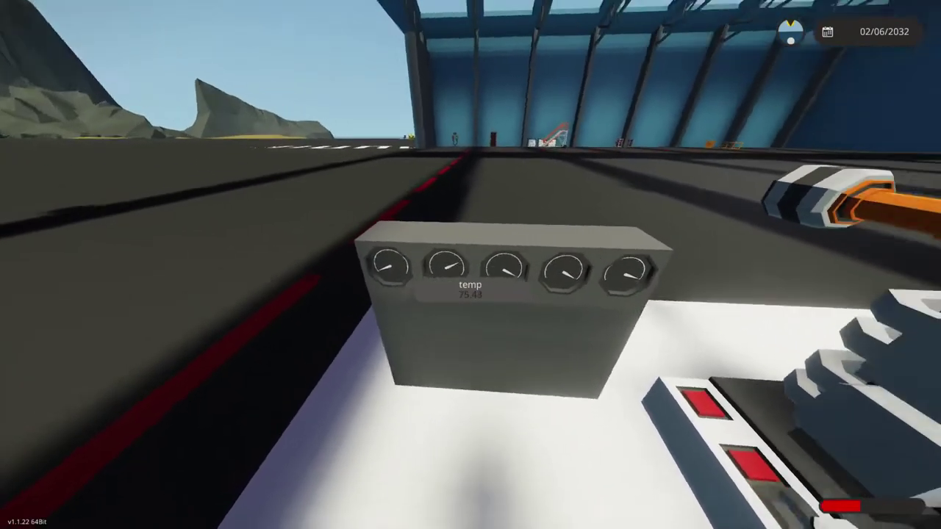
pyautogui.press('d')
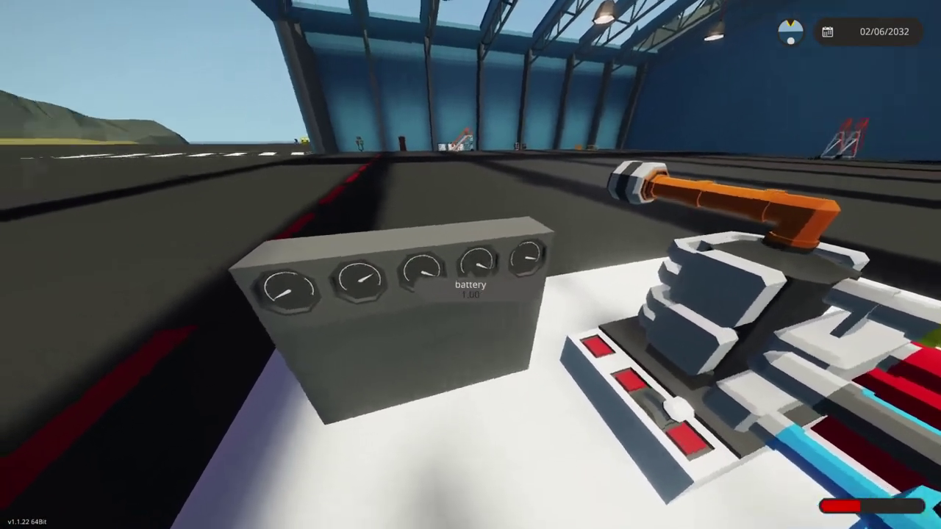
pyautogui.press('d')
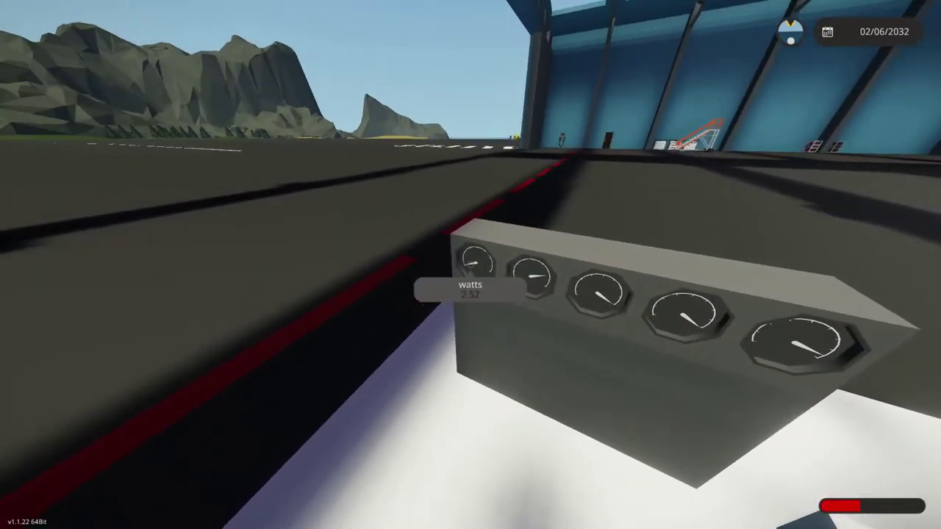
# Return the spawned creation to the workbench.
pyautogui.press('a')
pyautogui.press('s')
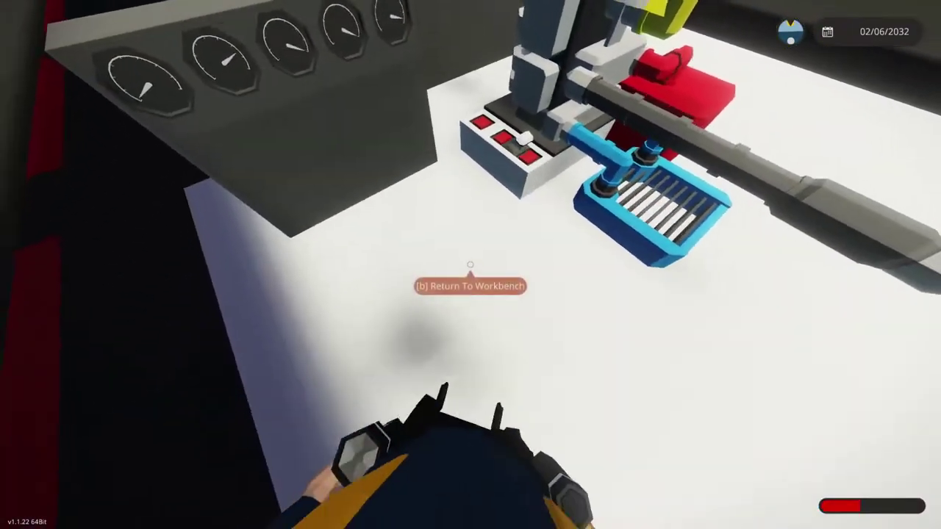
pyautogui.press('b')
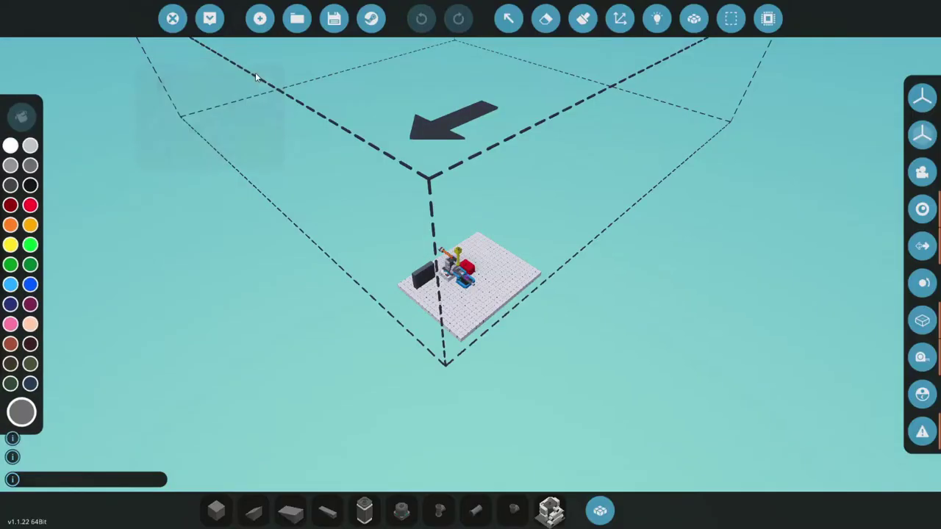
# Delete the generator and the straight orange pipes leading to it, leaving the orange elbow on top of the engine.
pyautogui.press('w')
pyautogui.moveTo(353, 86); pyautogui.dragTo(351, 34)
pyautogui.moveTo(583, 54); pyautogui.dragTo(397, 60)
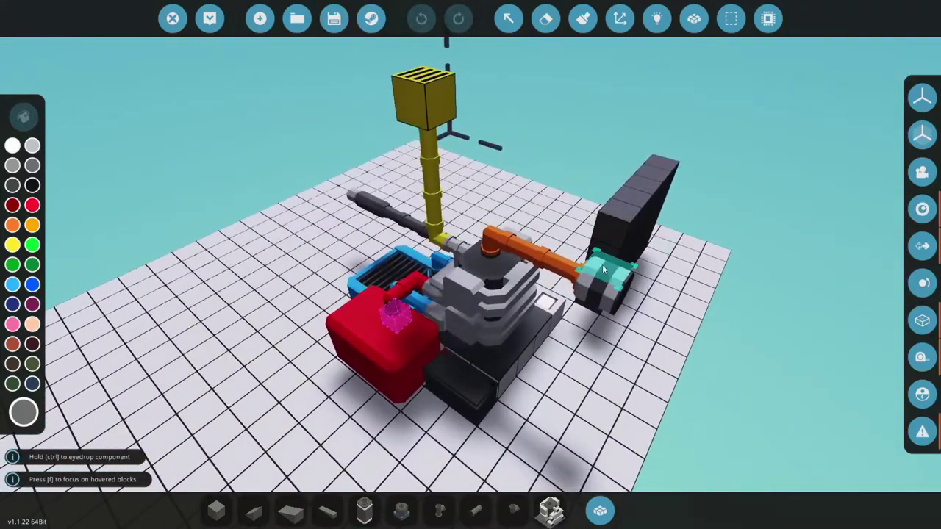
pyautogui.press('x')
pyautogui.click(608, 285)
pyautogui.press('d')
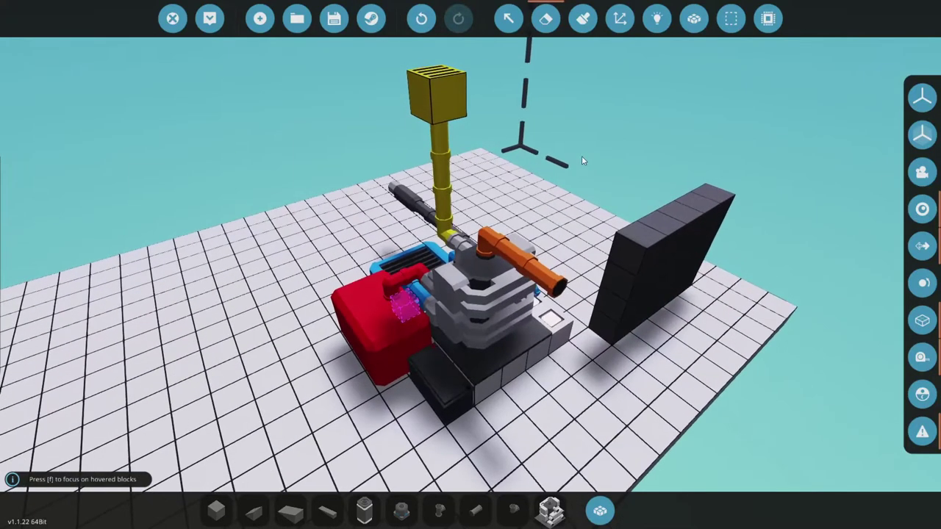
pyautogui.click(436, 234)
# Place an orange 1x1 gearbox on the open end of the orange elbow above the engine.
pyautogui.click(402, 510)
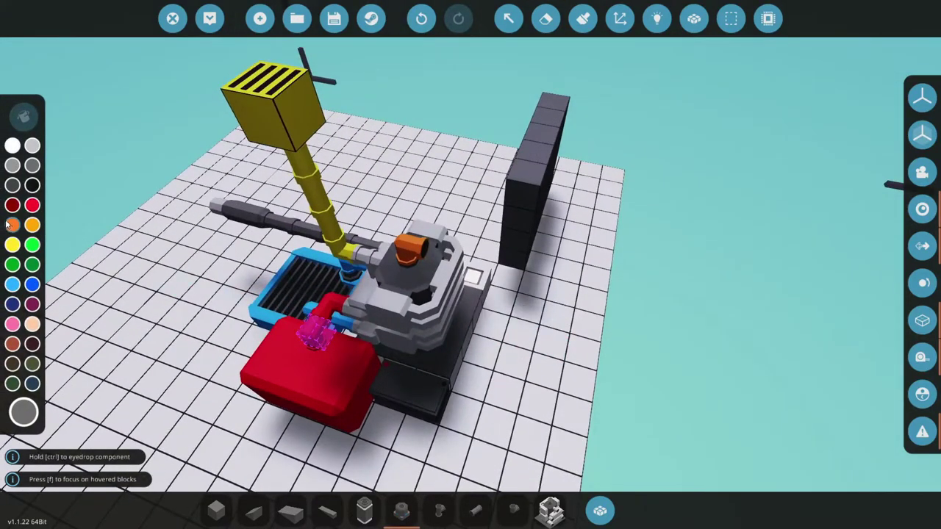
pyautogui.click(12, 225)
pyautogui.moveTo(496, 275); pyautogui.dragTo(476, 270)
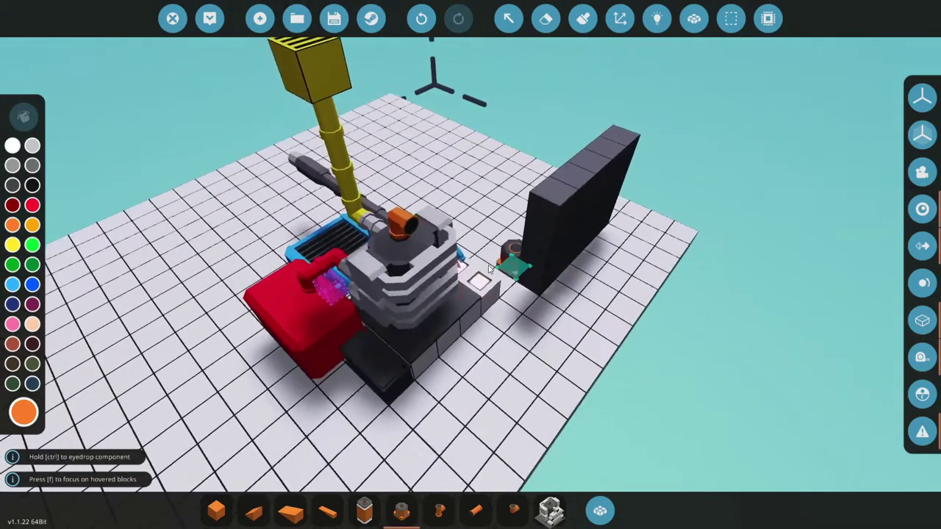
pyautogui.press('l')
pyautogui.press('l')
pyautogui.click(410, 240)
# Examine the gearbox on the engine's output and its connections from several sides.
pyautogui.moveTo(535, 283); pyautogui.dragTo(783, 271)
pyautogui.scroll(-4, 783, 270)
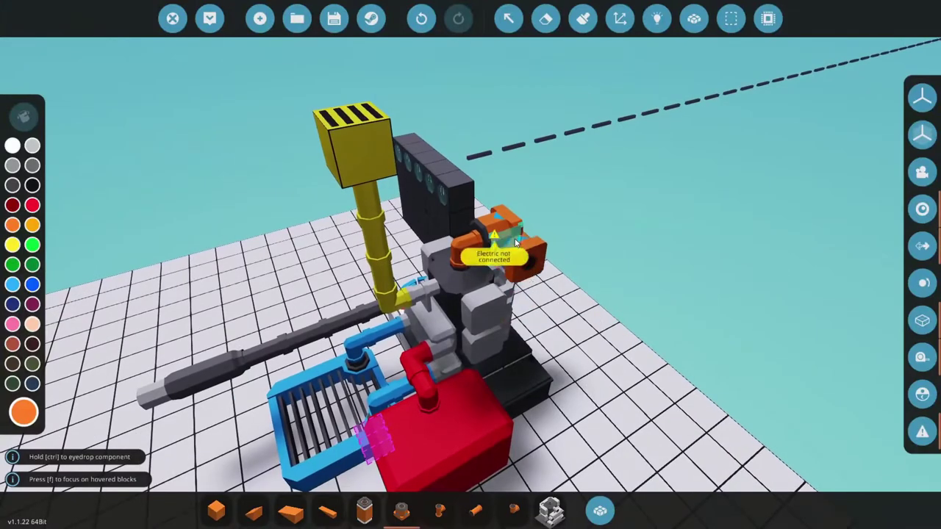
pyautogui.press('l')
pyautogui.moveTo(597, 404); pyautogui.dragTo(524, 393)
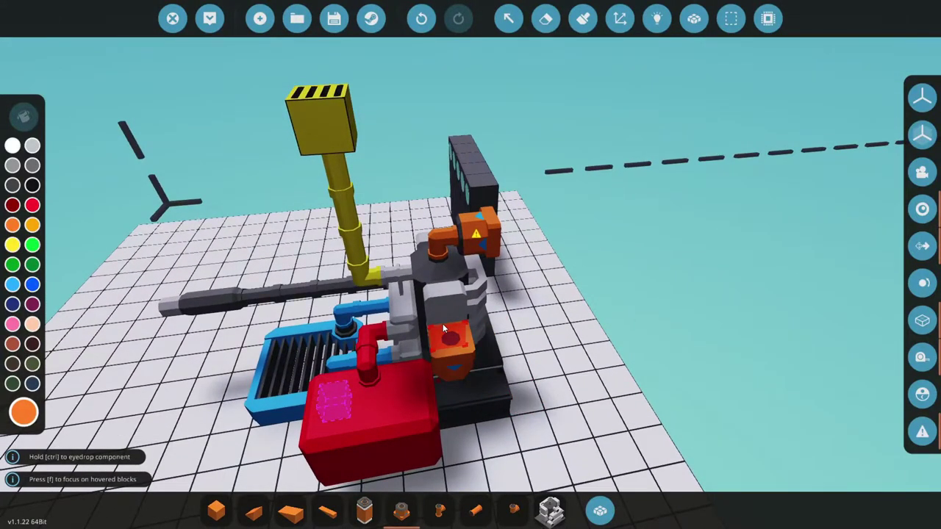
pyautogui.moveTo(626, 312); pyautogui.dragTo(542, 335)
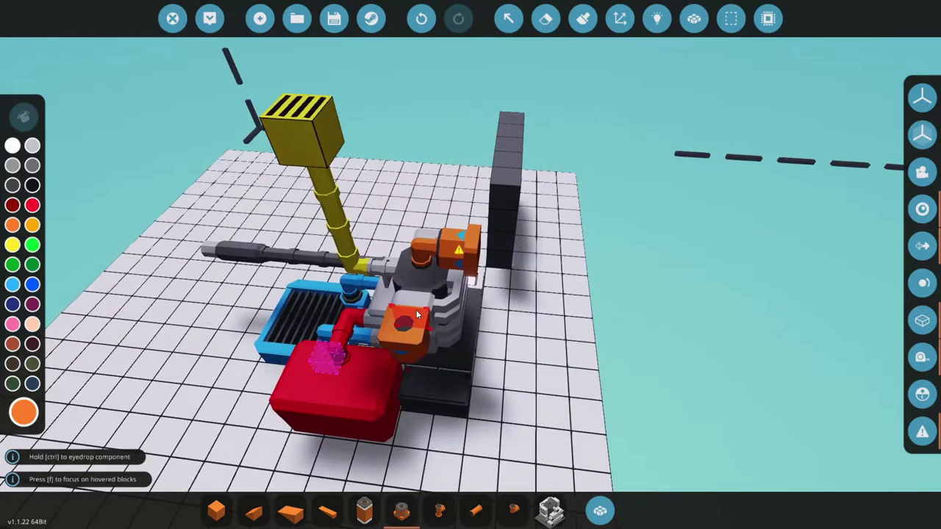
pyautogui.moveTo(416, 309); pyautogui.dragTo(462, 249)
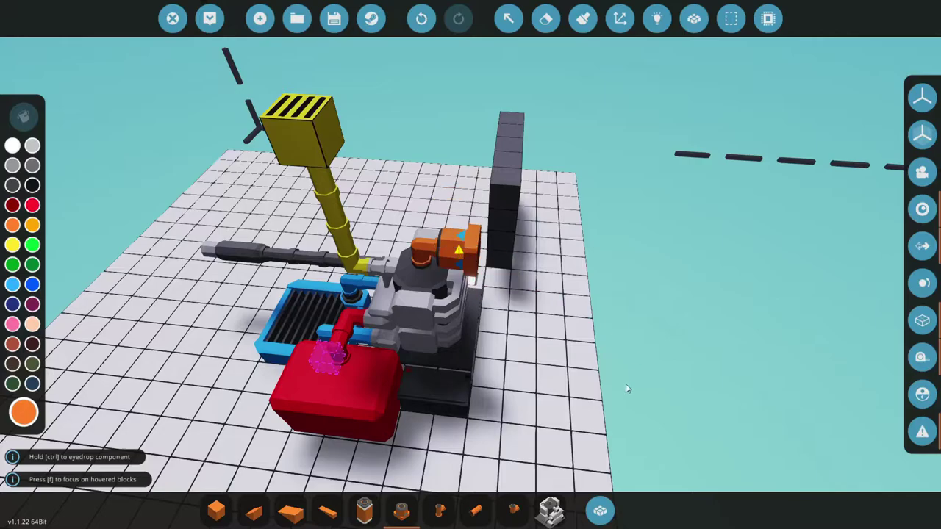
pyautogui.moveTo(610, 389); pyautogui.dragTo(593, 378)
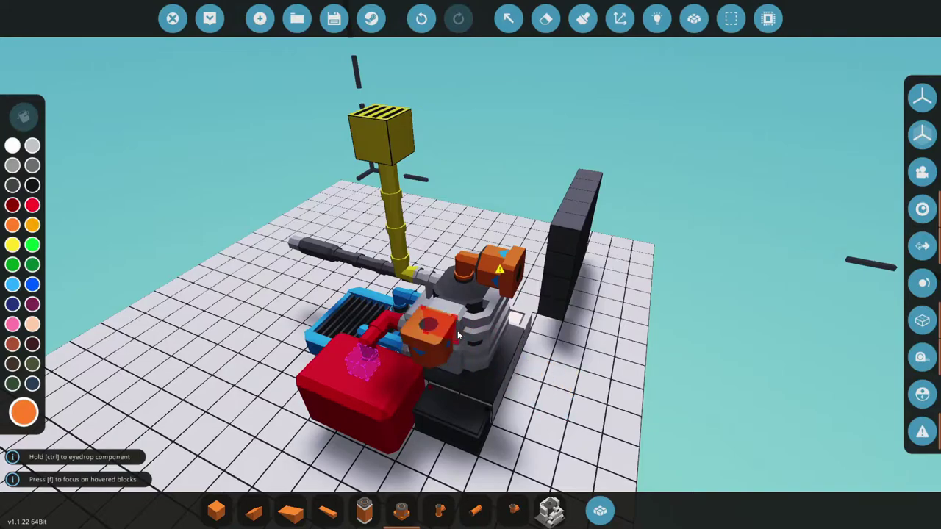
pyautogui.click(517, 274)
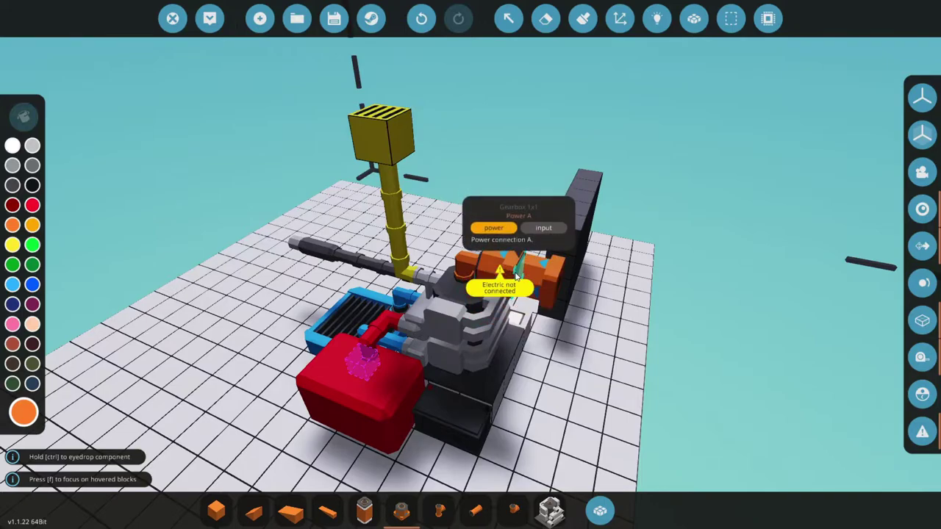
pyautogui.moveTo(556, 401); pyautogui.dragTo(526, 378)
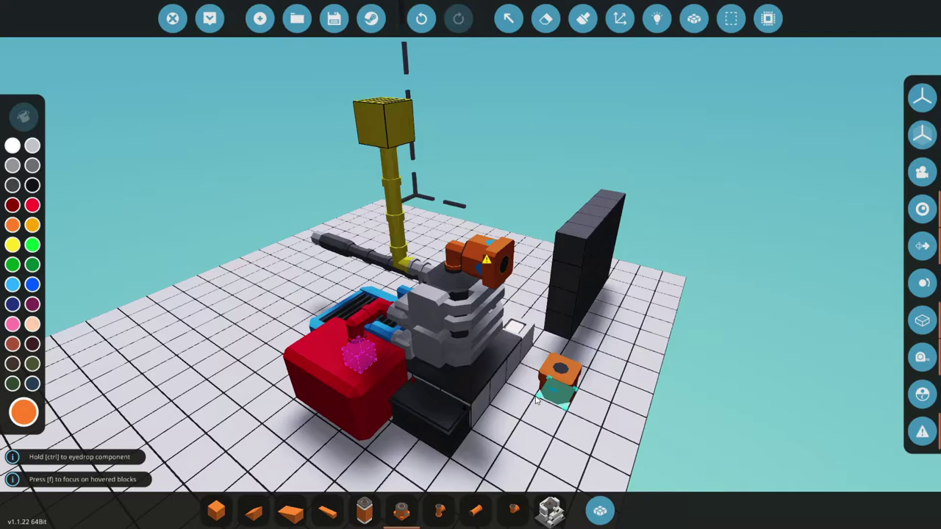
pyautogui.scroll(3, 506, 362)
pyautogui.scroll(-2, 533, 386)
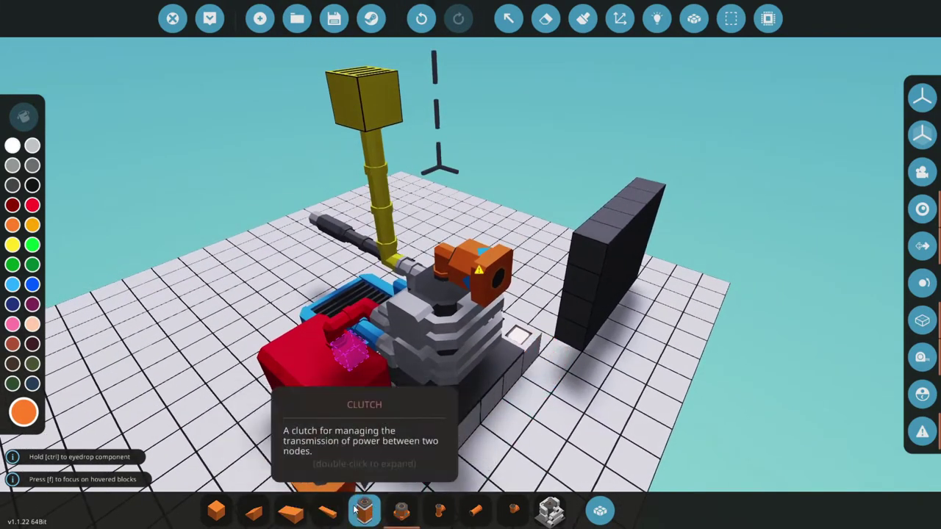
# Attach an orange clutch to the free power end of the gearbox.
pyautogui.press('f')
pyautogui.click(436, 266)
pyautogui.moveTo(570, 360); pyautogui.dragTo(699, 380)
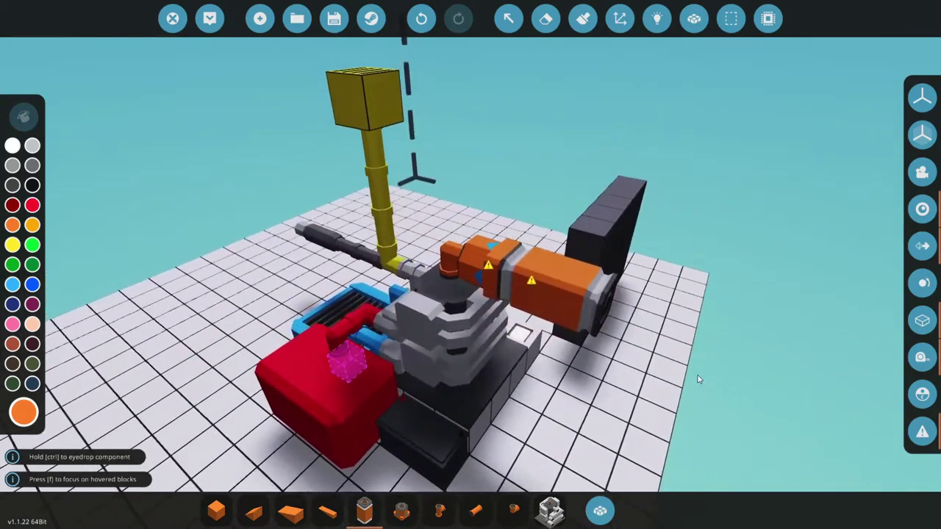
pyautogui.rightClick(609, 323)
pyautogui.click(609, 312)
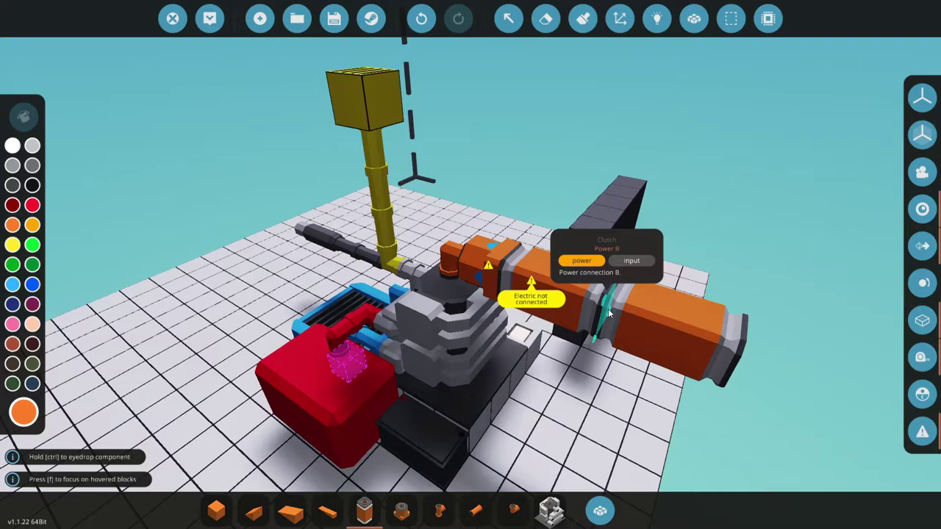
pyautogui.click(609, 313)
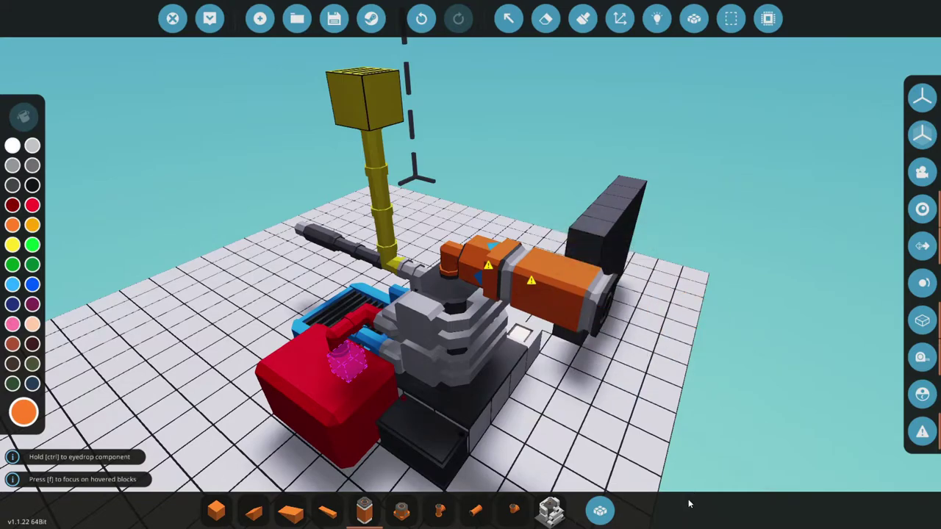
# Find the small generator in the component inventory and attach it to the clutch's Power B end.
pyautogui.click(600, 510)
pyautogui.write('gen')
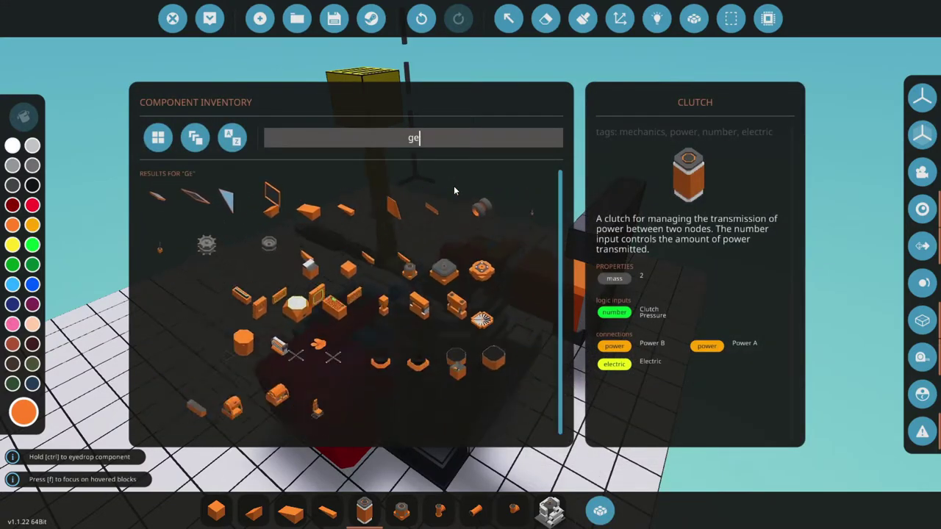
pyautogui.click(598, 509)
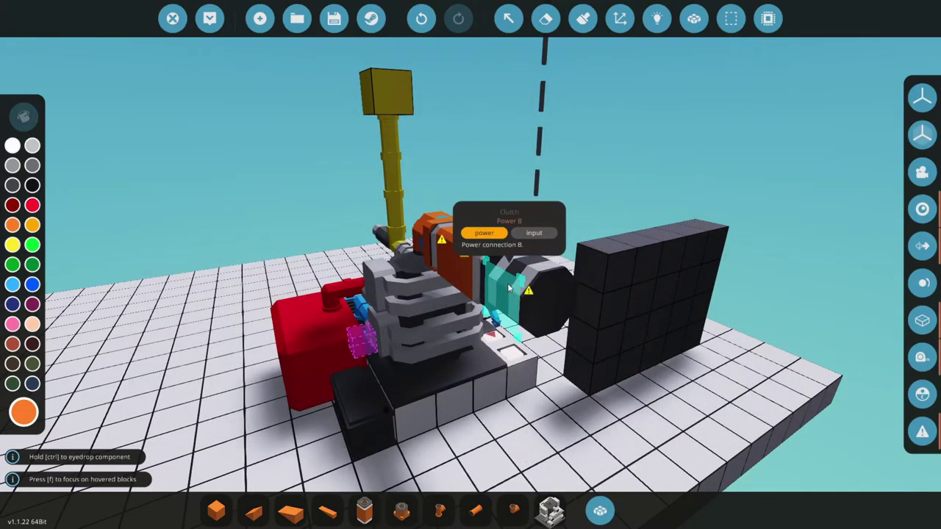
pyautogui.moveTo(508, 287); pyautogui.dragTo(627, 342)
# Connect the small generator's output to its dial on the dial panel in the logic view.
pyautogui.click(651, 20)
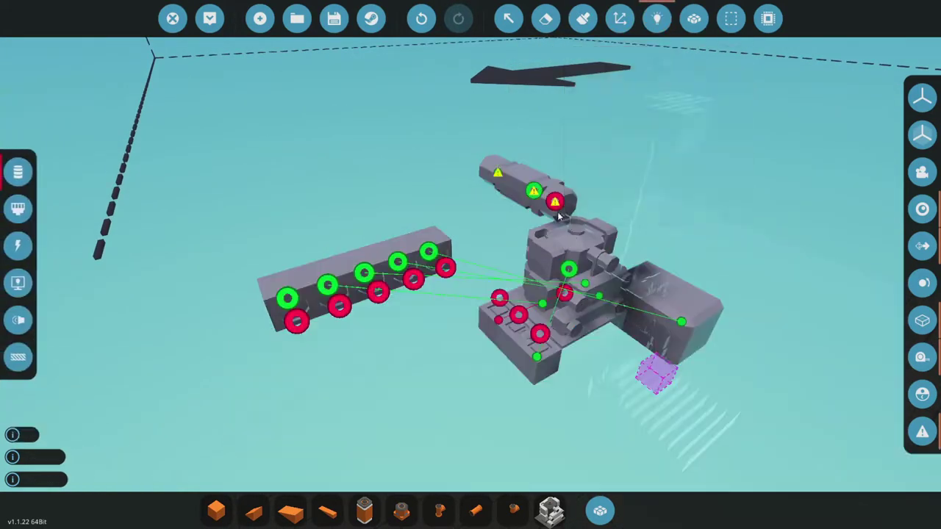
pyautogui.moveTo(498, 174); pyautogui.dragTo(291, 298)
pyautogui.moveTo(353, 294); pyautogui.dragTo(482, 239)
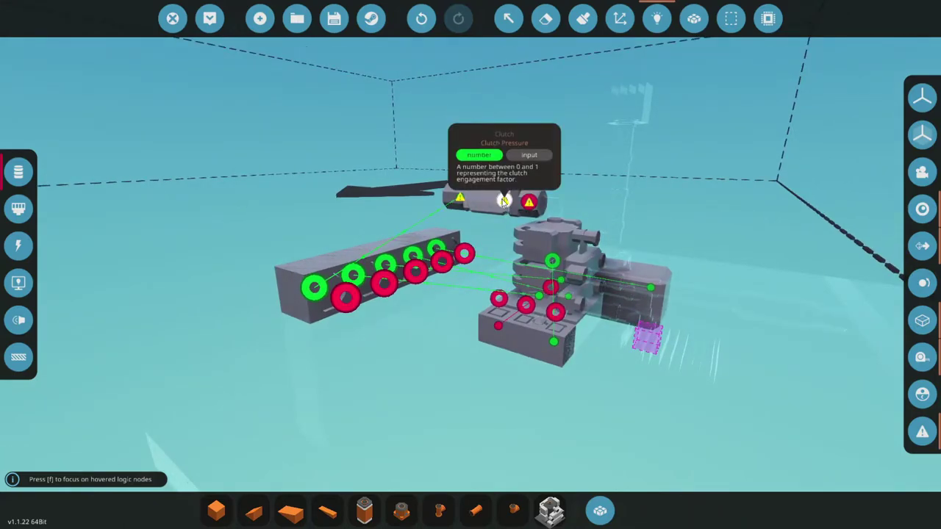
pyautogui.moveTo(716, 151); pyautogui.dragTo(620, 195)
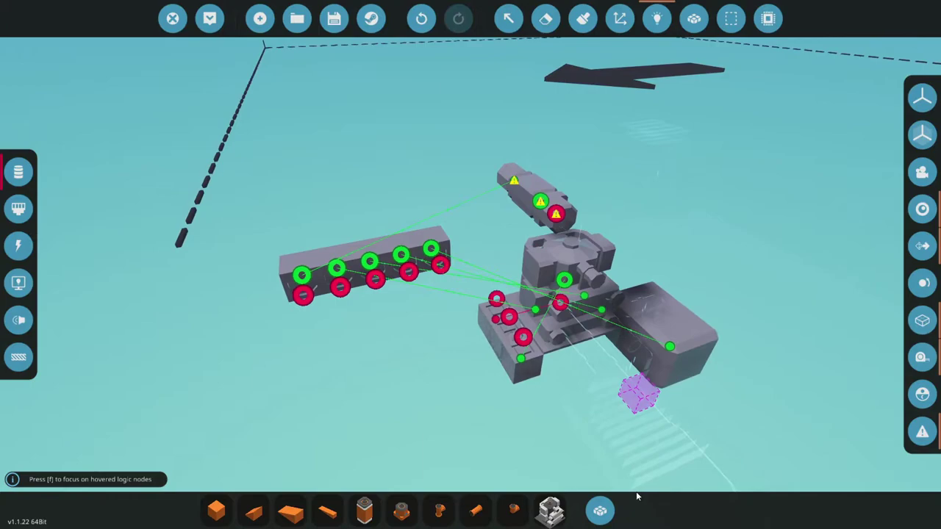
# Find the Driver seat in the component inventory and pick it in white.
pyautogui.click(599, 511)
pyautogui.click(439, 144)
pyautogui.write('seat')
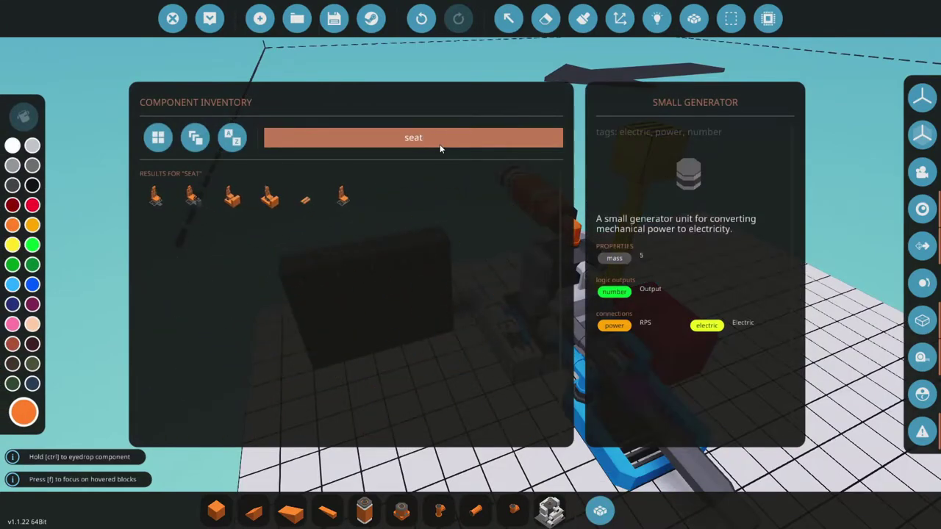
pyautogui.click(12, 145)
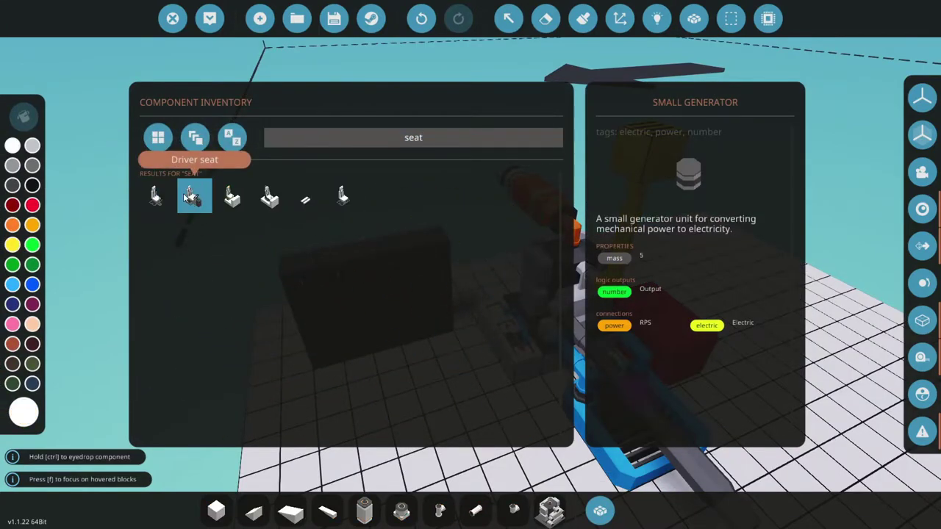
pyautogui.click(193, 199)
pyautogui.click(602, 510)
# Rotate the driver seat to face the dial panel and place it on the floor in front of the panel.
pyautogui.scroll(-5, 318, 360)
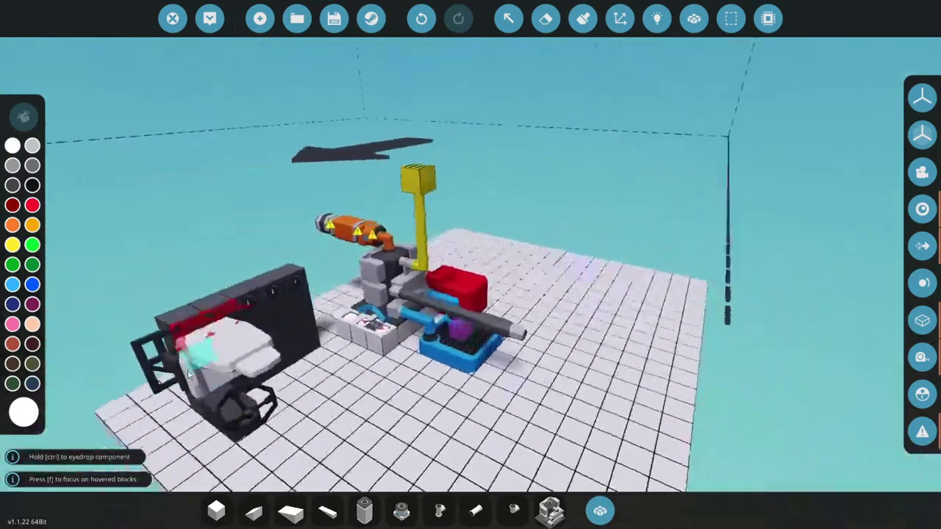
pyautogui.press('j')
pyautogui.press('j')
pyautogui.press('j')
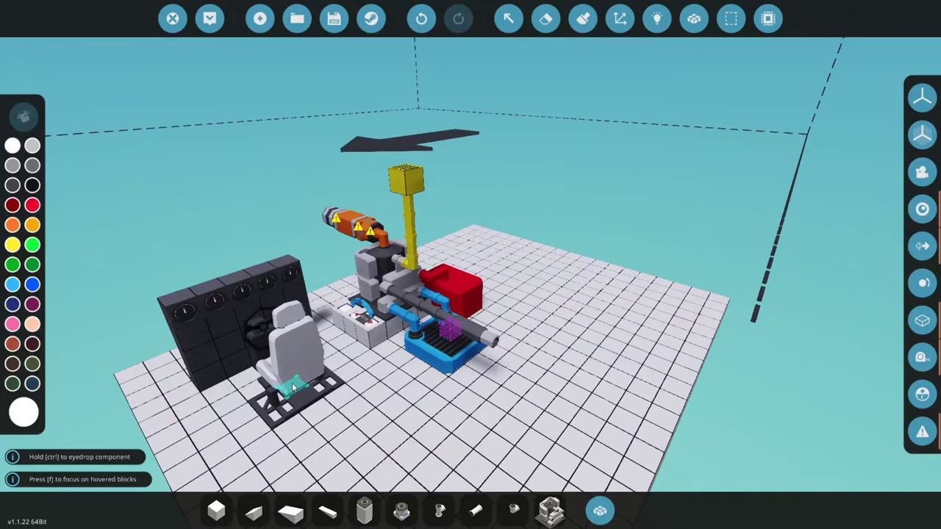
pyautogui.click(296, 392)
pyautogui.scroll(4, 601, 394)
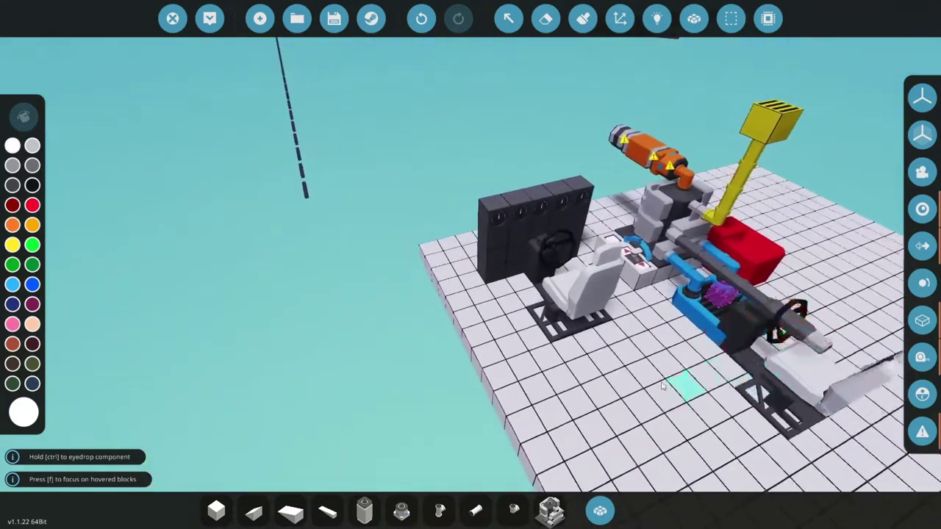
# Connect the driver seat's Axis 2 [w]/[s] output to the clutch's Clutch Pressure input.
pyautogui.moveTo(612, 377); pyautogui.dragTo(539, 384)
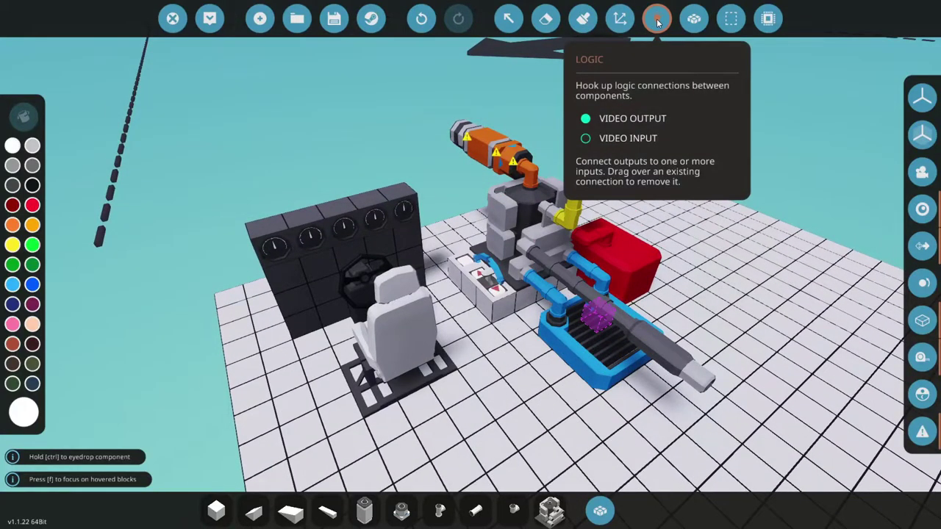
pyautogui.click(657, 18)
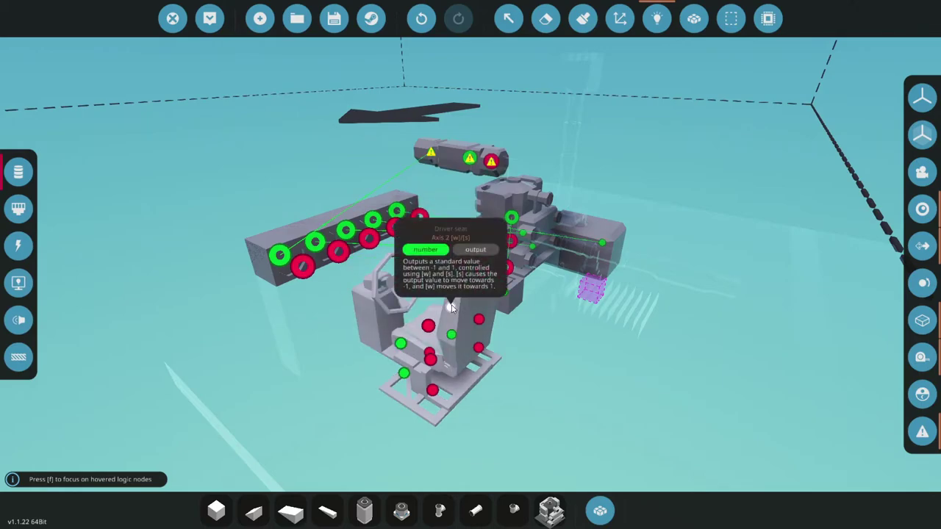
pyautogui.moveTo(452, 309); pyautogui.dragTo(469, 158)
pyautogui.moveTo(709, 247); pyautogui.dragTo(724, 301)
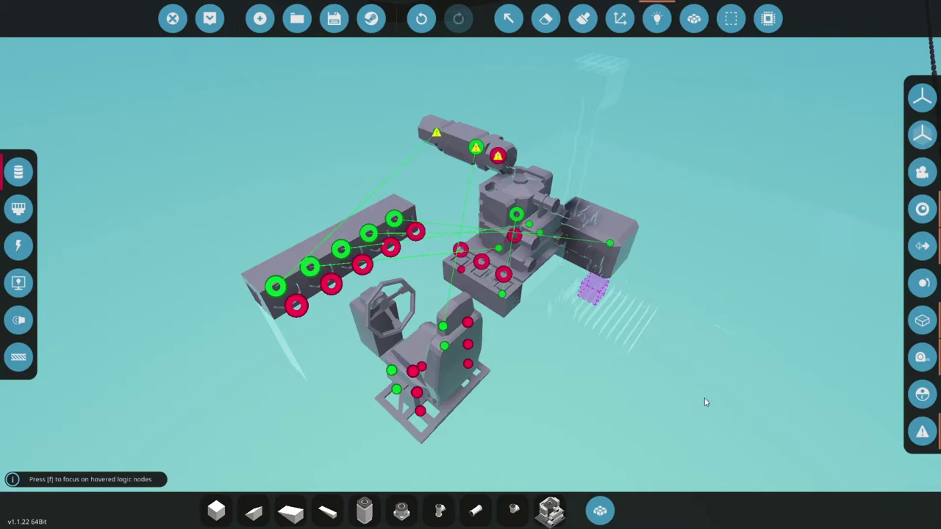
pyautogui.moveTo(687, 396); pyautogui.dragTo(506, 107)
# Connect an on/off hotkey output of the driver seat to the gearbox's Gear Switch input.
pyautogui.moveTo(485, 154)
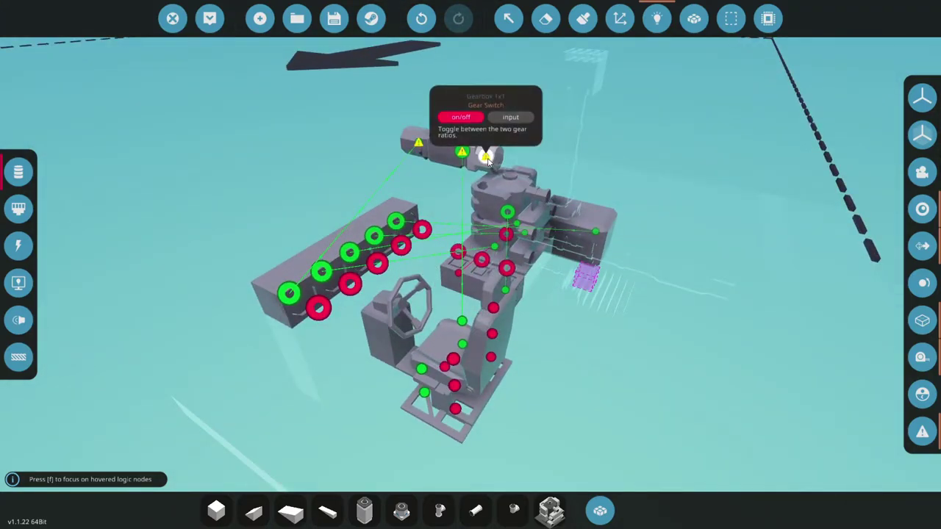
pyautogui.moveTo(467, 377); pyautogui.dragTo(550, 305)
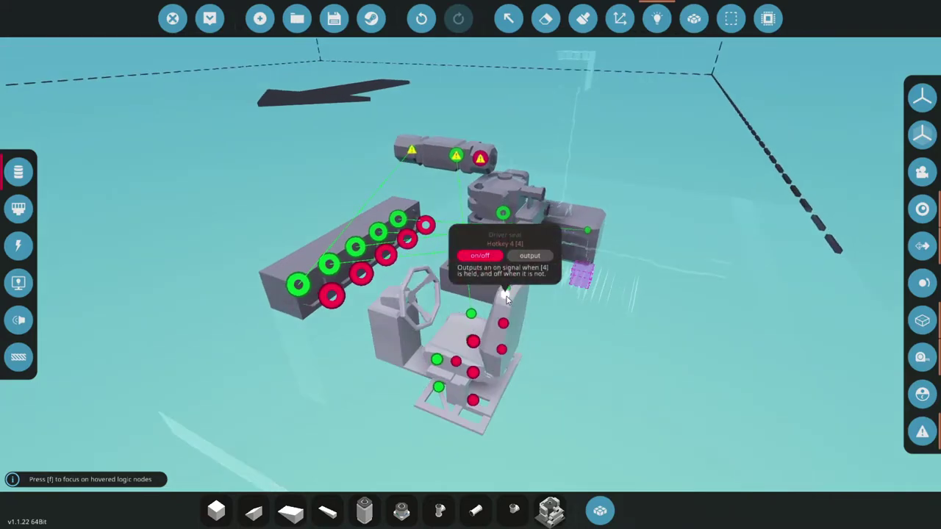
pyautogui.moveTo(473, 341); pyautogui.dragTo(521, 169)
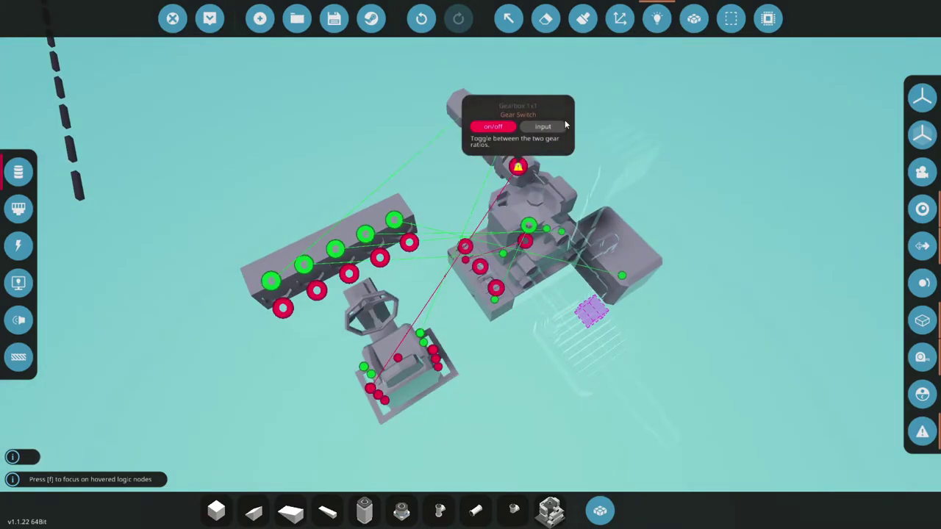
# Set the 1x1 gearbox's Ratio On to 1:-1.
pyautogui.click(508, 18)
pyautogui.click(519, 167)
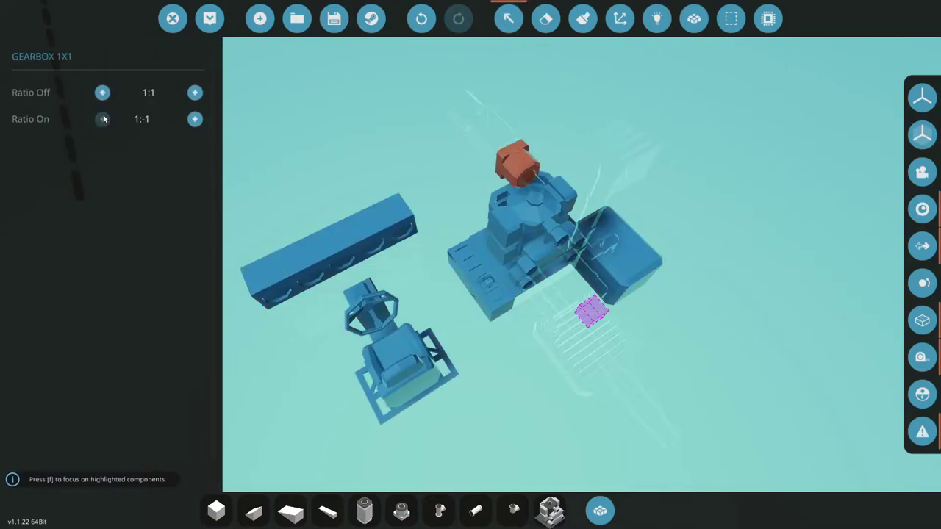
pyautogui.moveTo(330, 132); pyautogui.dragTo(485, 133)
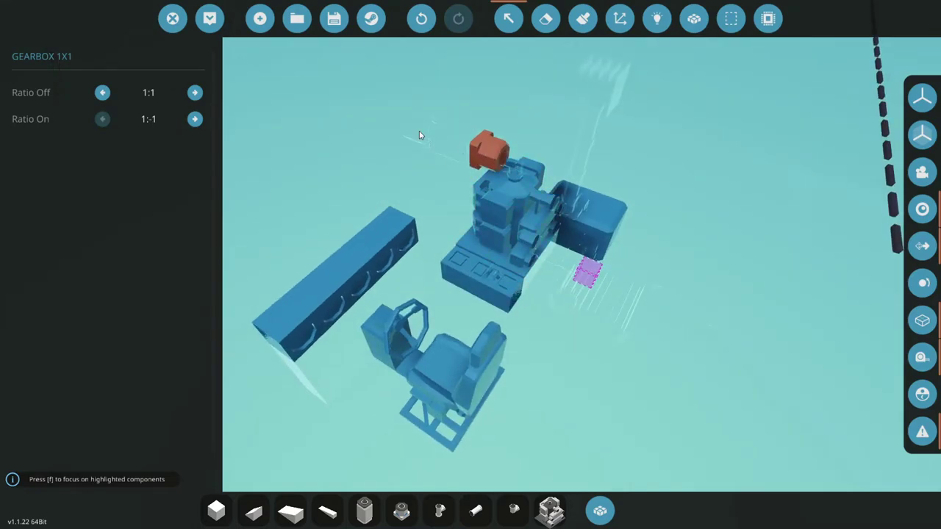
# Spawn the modified engine creation into the world for testing.
pyautogui.moveTo(419, 135); pyautogui.dragTo(701, 342)
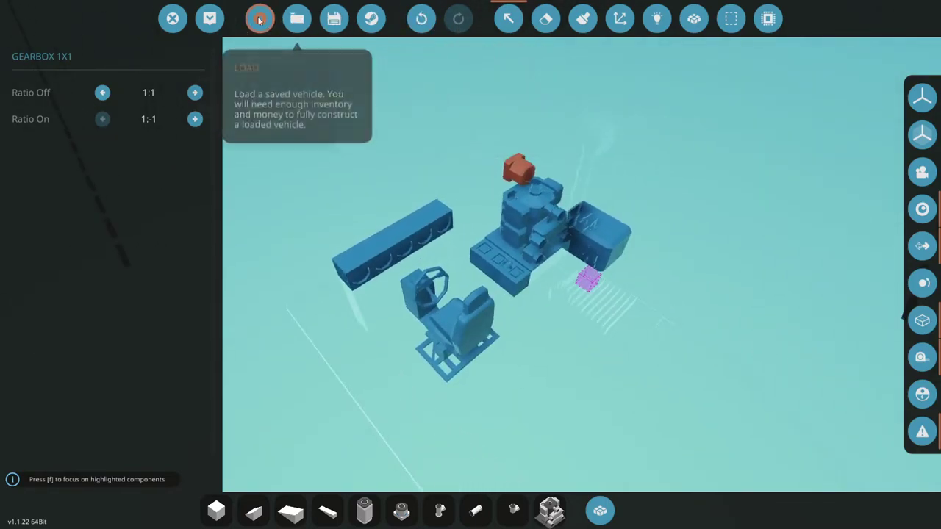
pyautogui.click(210, 19)
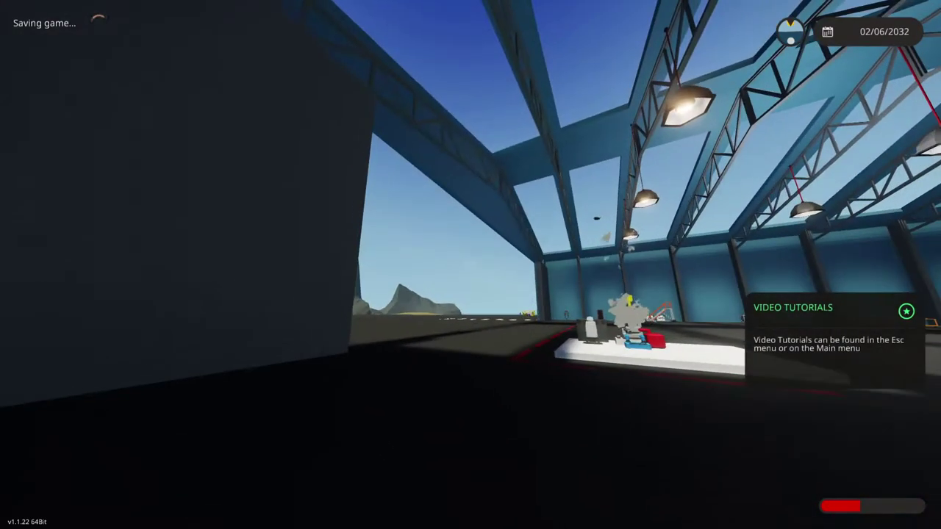
# Walk to the spawned creation, sit in the driver seat to read the fuel and battery dials, and get out again.
pyautogui.press('w')
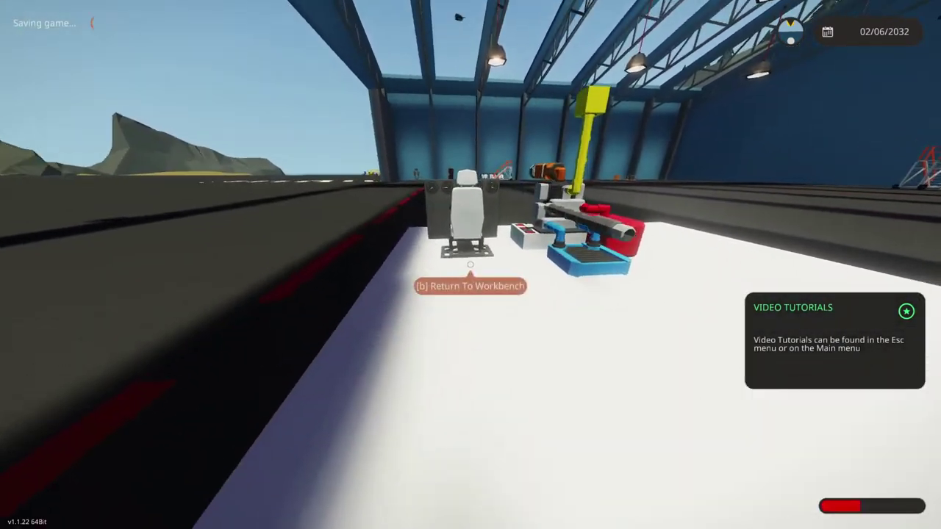
pyautogui.press('w')
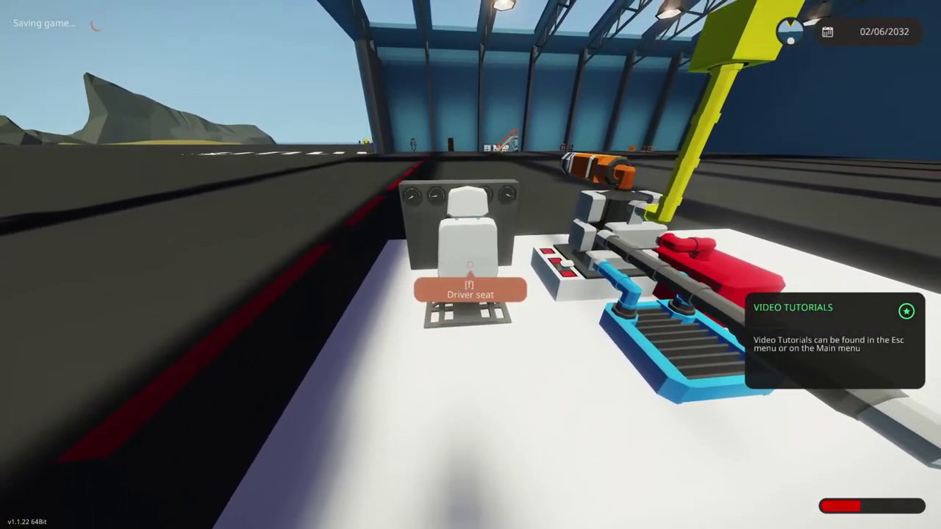
pyautogui.press('f')
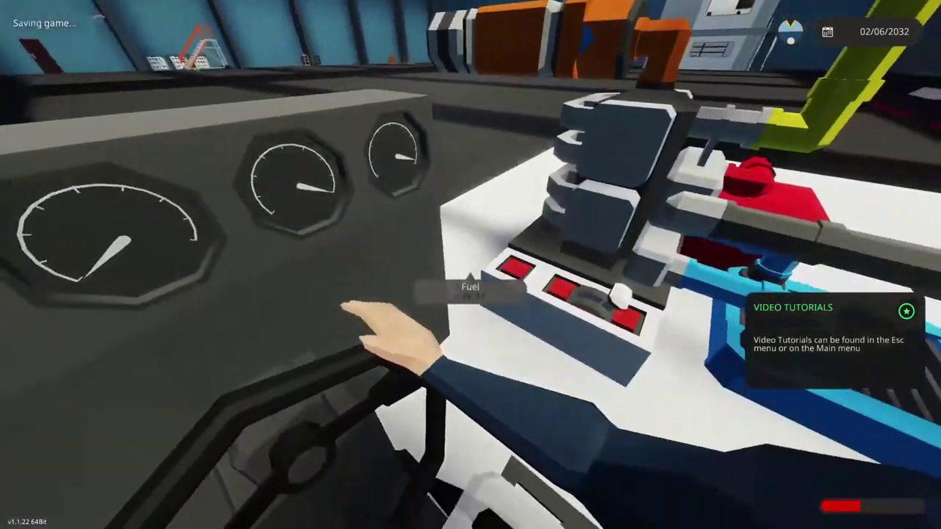
pyautogui.moveTo(470, 279)
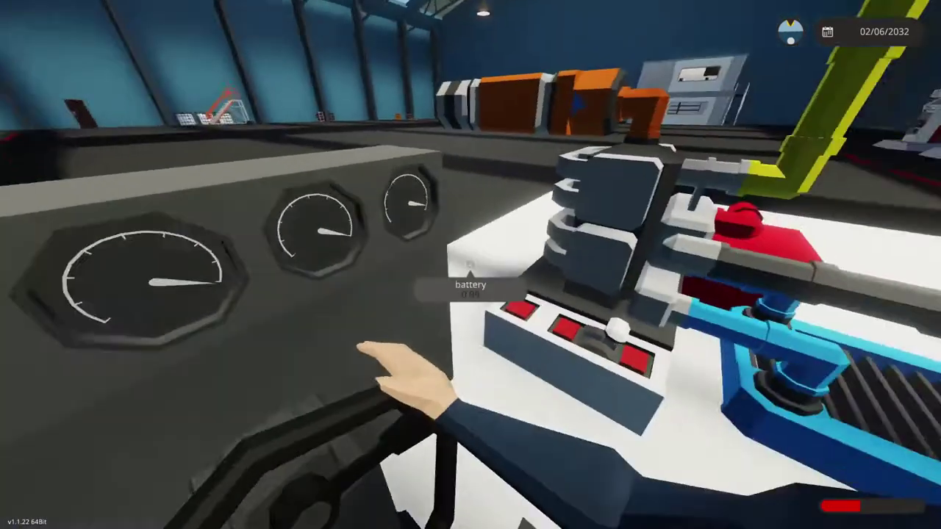
pyautogui.press('f')
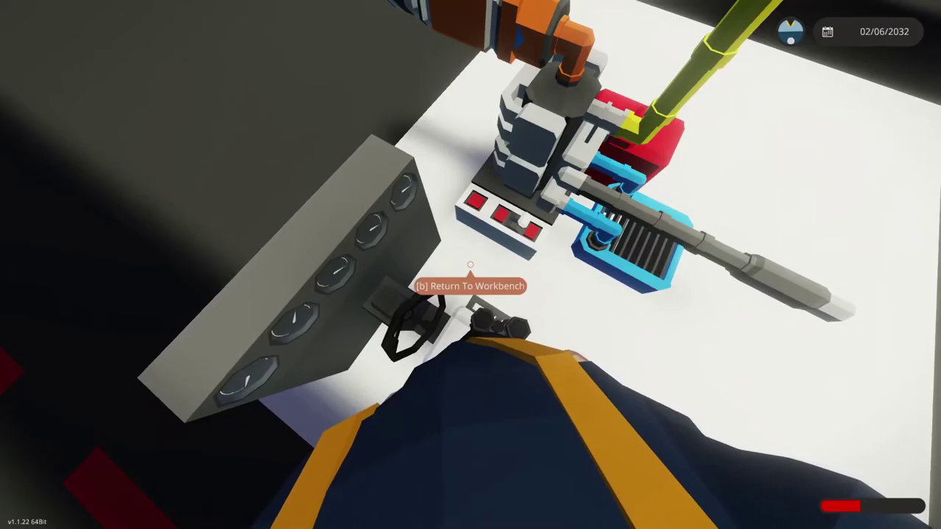
# Return the creation to the workbench and examine its electrical connections between the battery, dials and engine parts in the logic view.
pyautogui.press('b')
pyautogui.press('b')
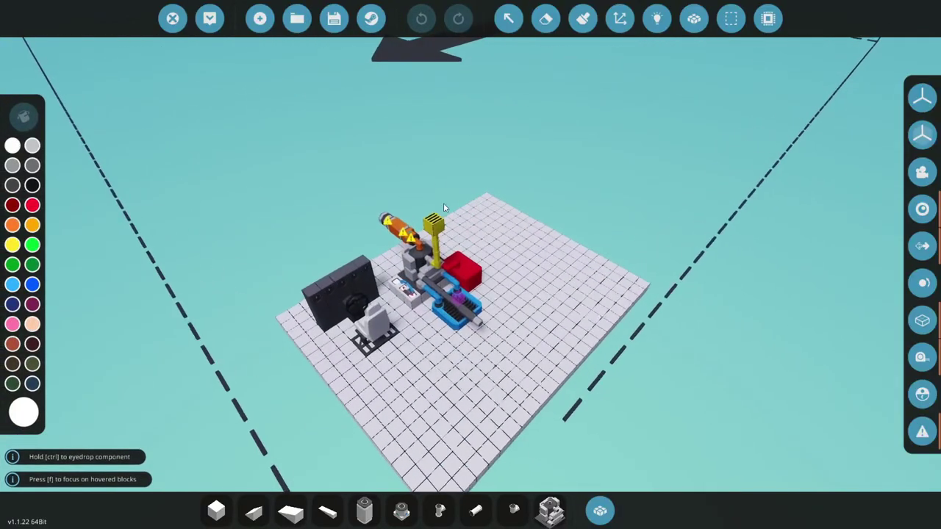
pyautogui.click(659, 18)
pyautogui.moveTo(563, 210); pyautogui.dragTo(290, 191)
pyautogui.click(19, 246)
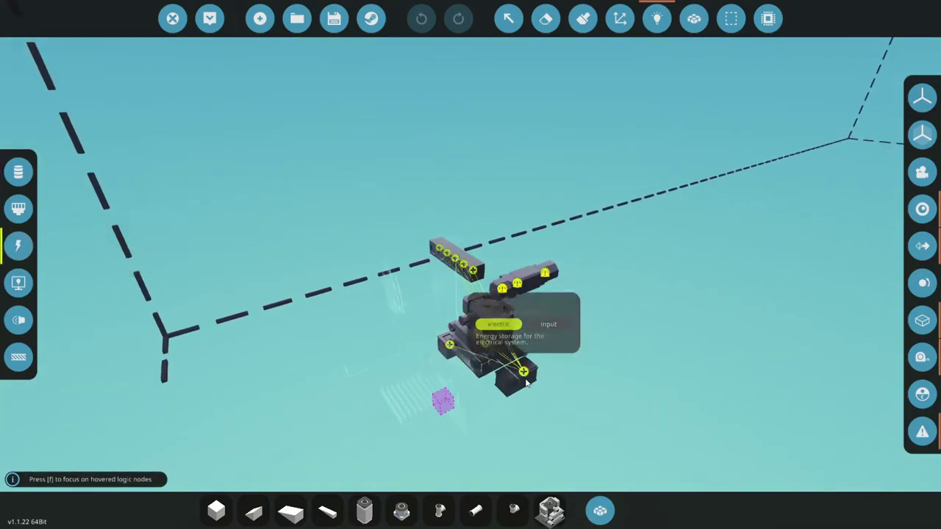
pyautogui.moveTo(524, 300); pyautogui.dragTo(639, 317)
pyautogui.moveTo(642, 316); pyautogui.dragTo(803, 309)
pyautogui.scroll(3, 690, 302)
pyautogui.moveTo(656, 300); pyautogui.dragTo(603, 283)
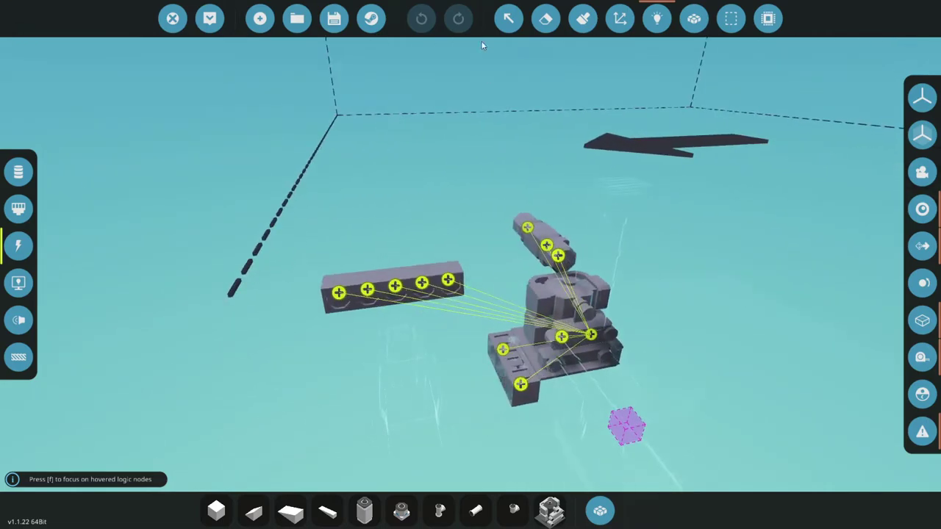
# Spawn the creation into the world again and walk over to take the driver seat.
pyautogui.click(209, 19)
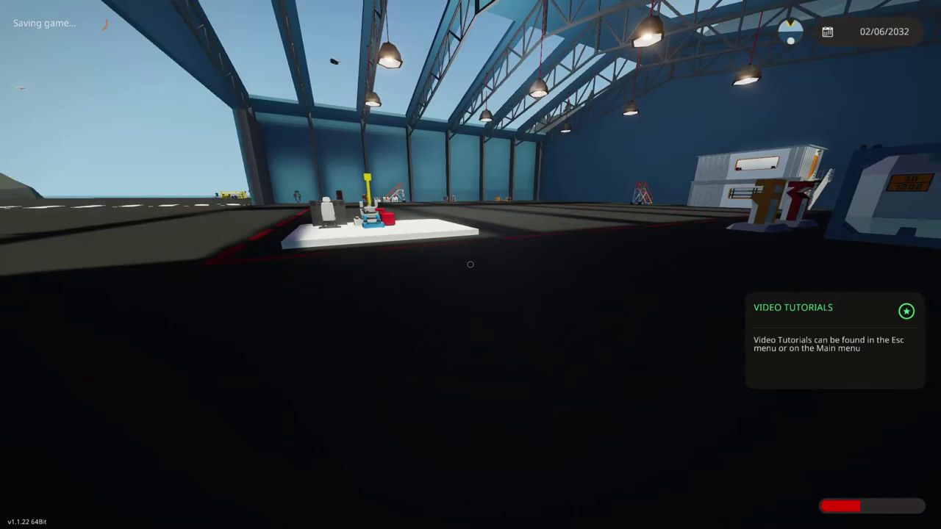
pyautogui.press('w')
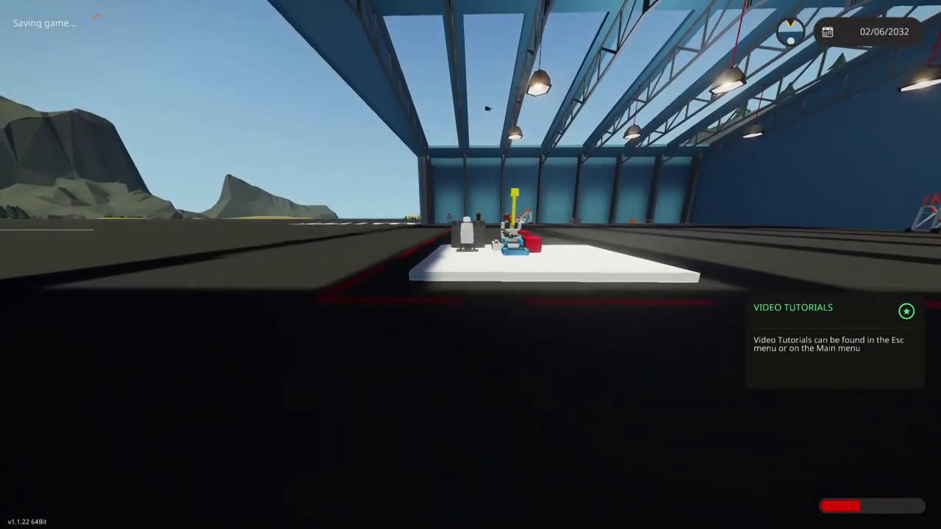
pyautogui.press('w')
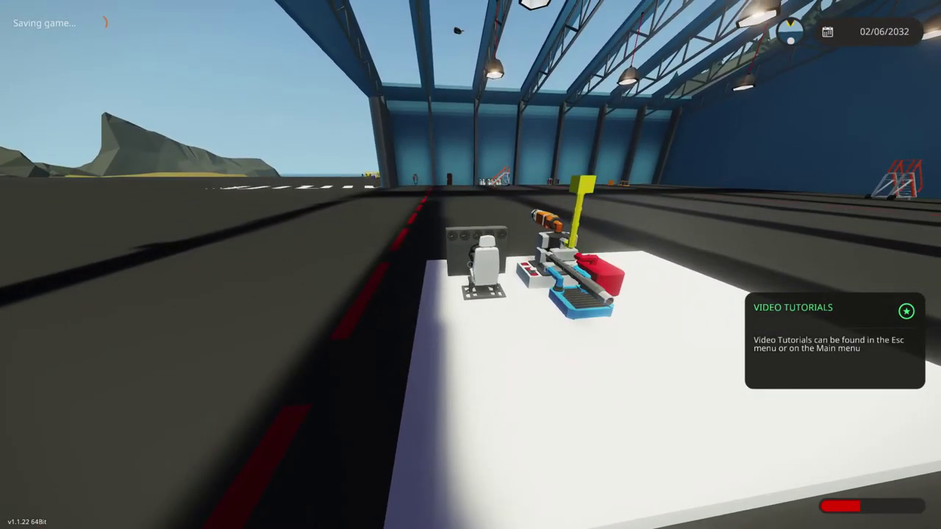
pyautogui.press('w')
pyautogui.press('e')
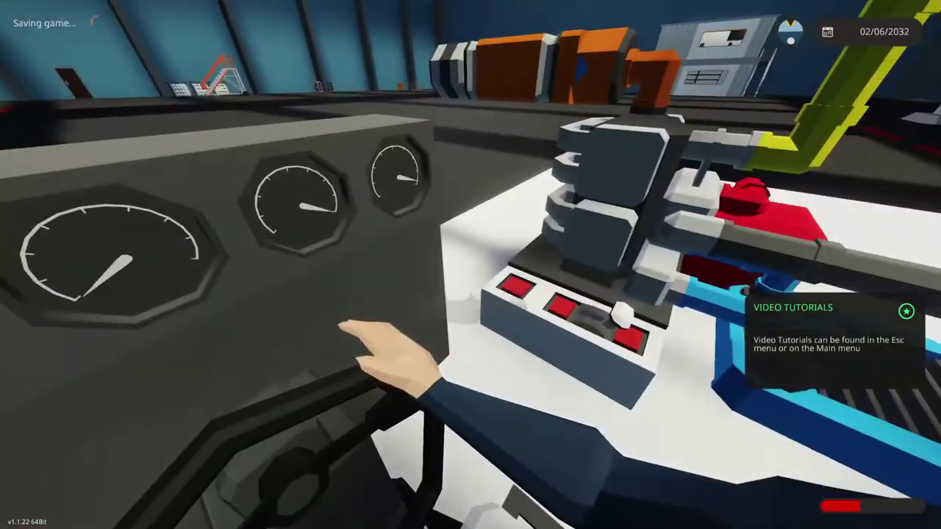
# Test the engine from the driver seat by adjusting its throttle lever.
pyautogui.press('e')
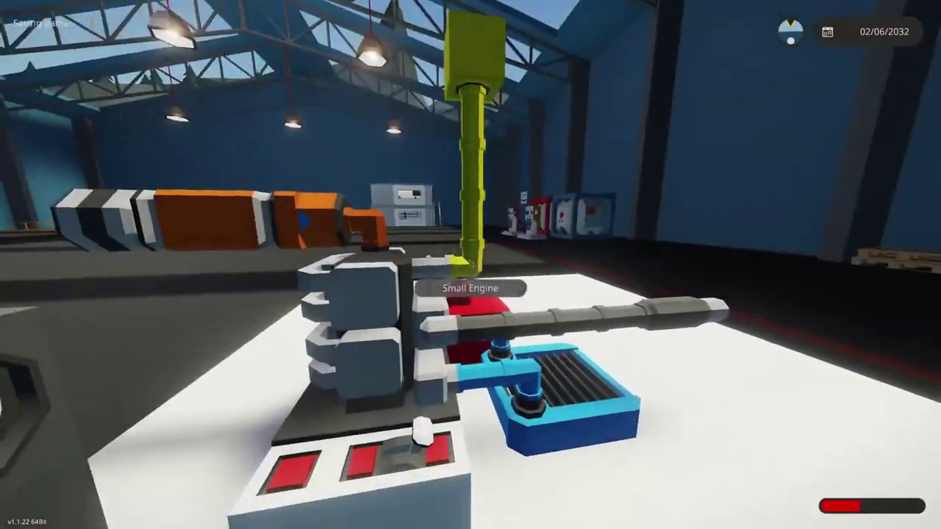
pyautogui.press('e')
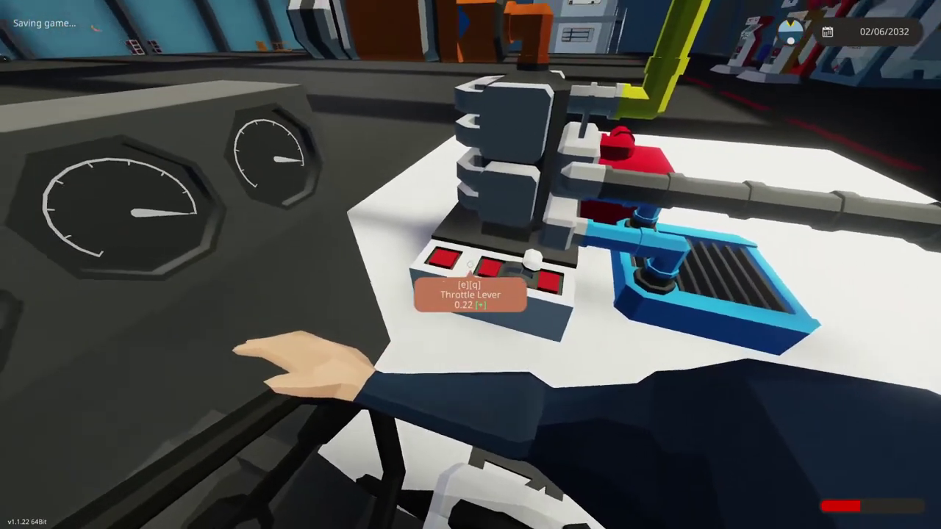
pyautogui.press('q')
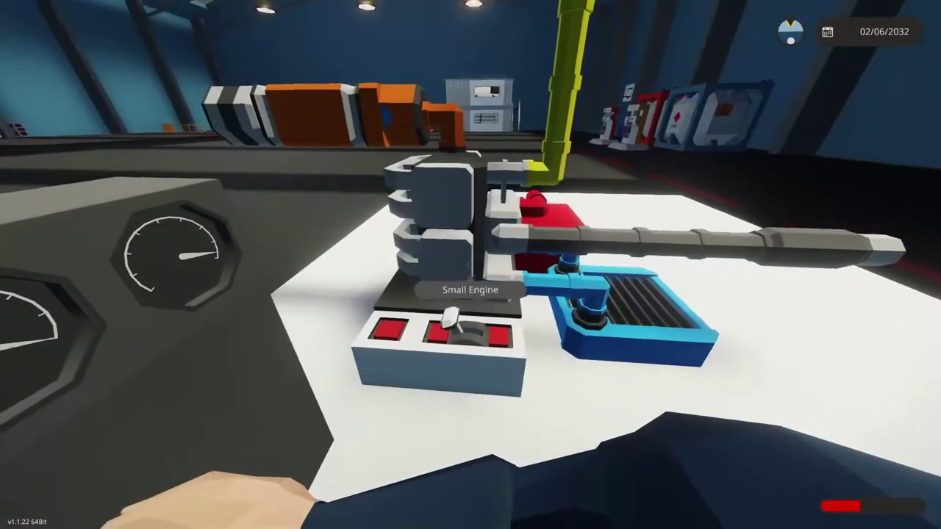
# Leave the driver seat and return the creation to the workbench.
pyautogui.press('b')
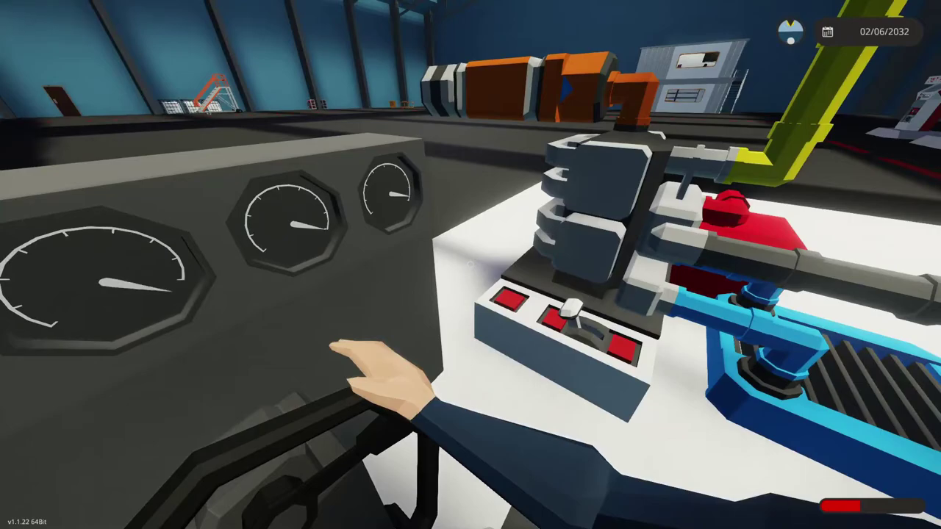
pyautogui.press('f')
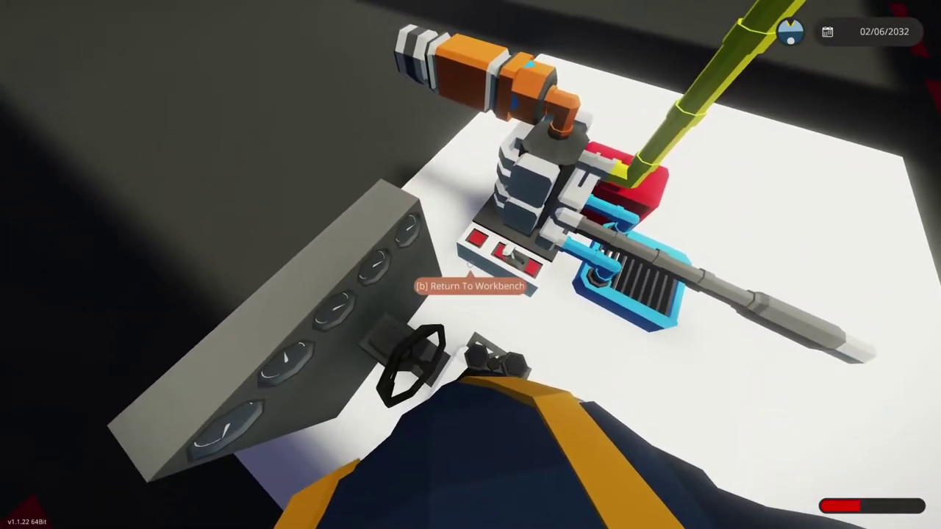
pyautogui.press('q')
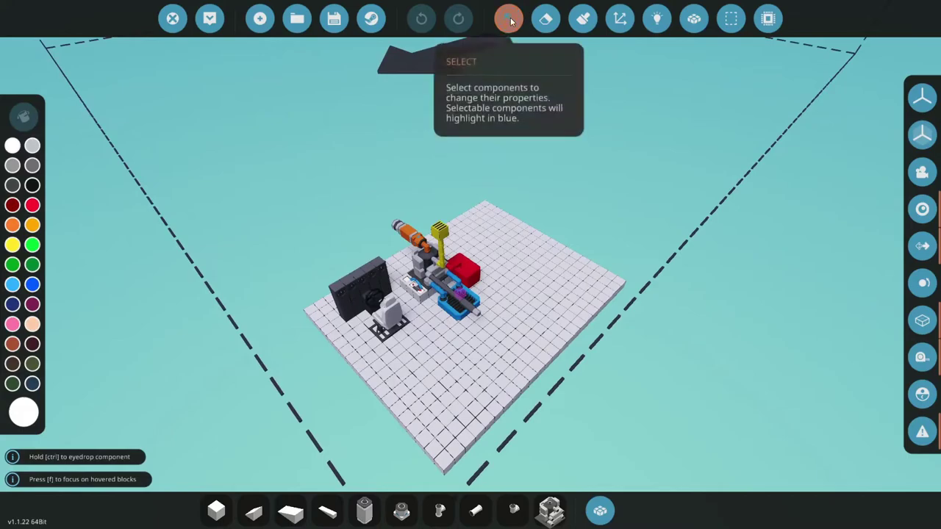
# Label the driver seat's Hotkey 1 [1] as "Rev", leaving its mode at Toggle.
pyautogui.click(508, 18)
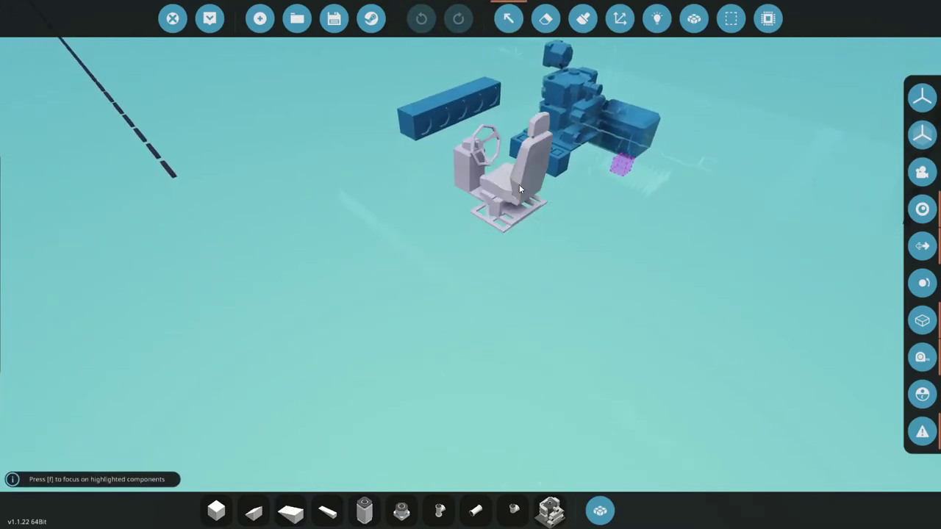
pyautogui.click(519, 185)
pyautogui.click(192, 286)
pyautogui.click(155, 316)
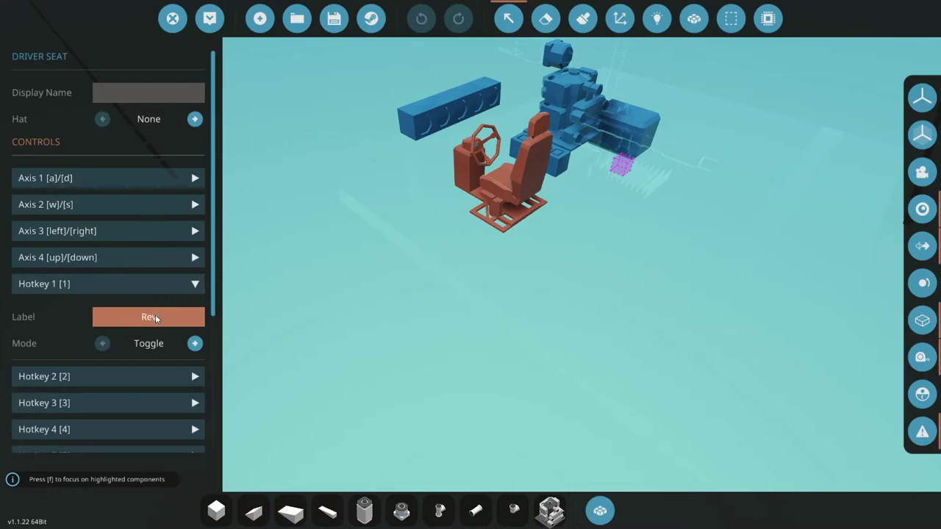
pyautogui.scroll(-2, 146, 306)
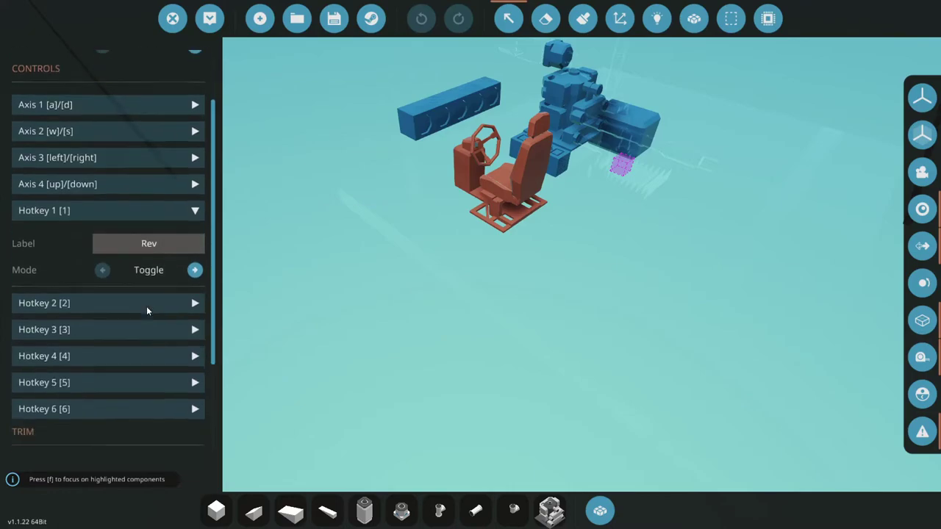
pyautogui.scroll(2, 146, 305)
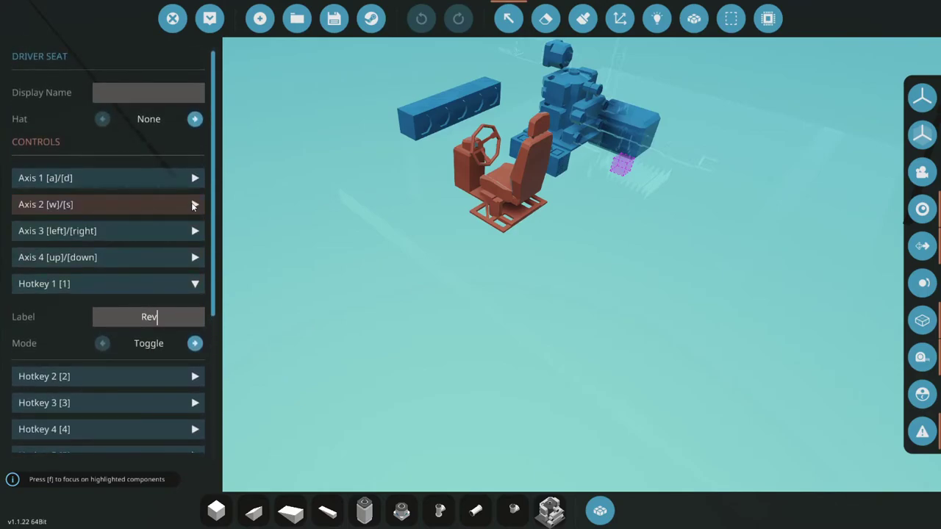
# Set the driver seat's Axis 2 [w]/[s] to Sticky mode, label it "Clutch", and close the component properties.
pyautogui.click(193, 205)
pyautogui.click(195, 265)
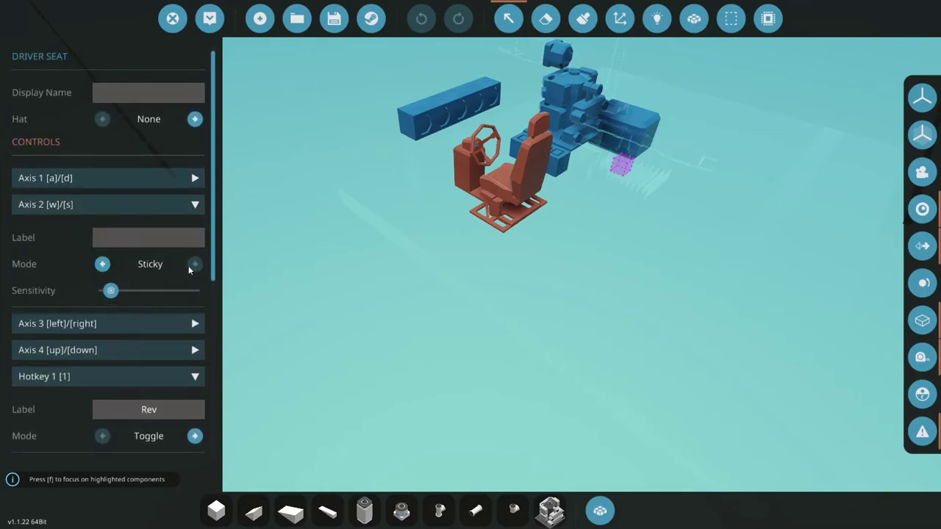
pyautogui.click(152, 235)
pyautogui.write('Cli')
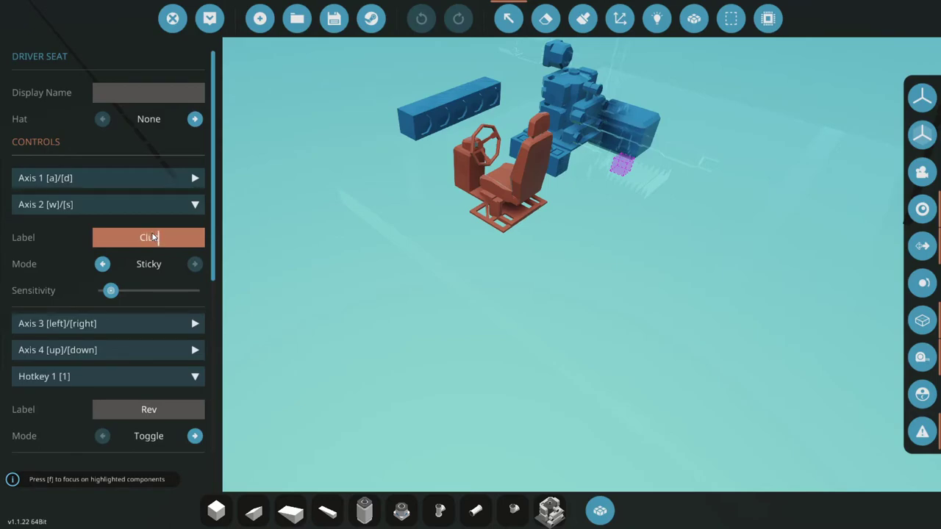
pyautogui.write('ccht')
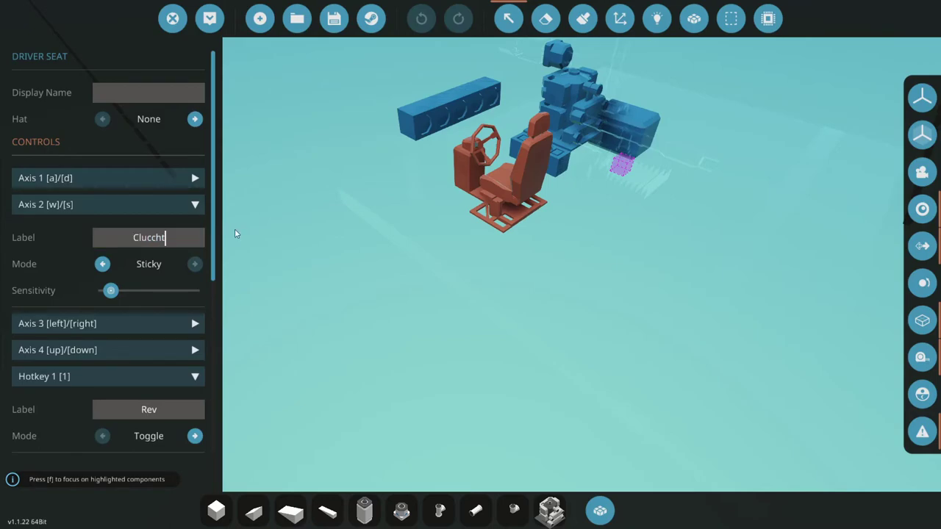
pyautogui.press('BackSpace')
pyautogui.press('BackSpace')
pyautogui.press('BackSpace')
pyautogui.write('t')
pyautogui.press('BackSpace')
pyautogui.press('BackSpace')
pyautogui.press('BackSpace')
pyautogui.write('utch')
pyautogui.click(239, 226)
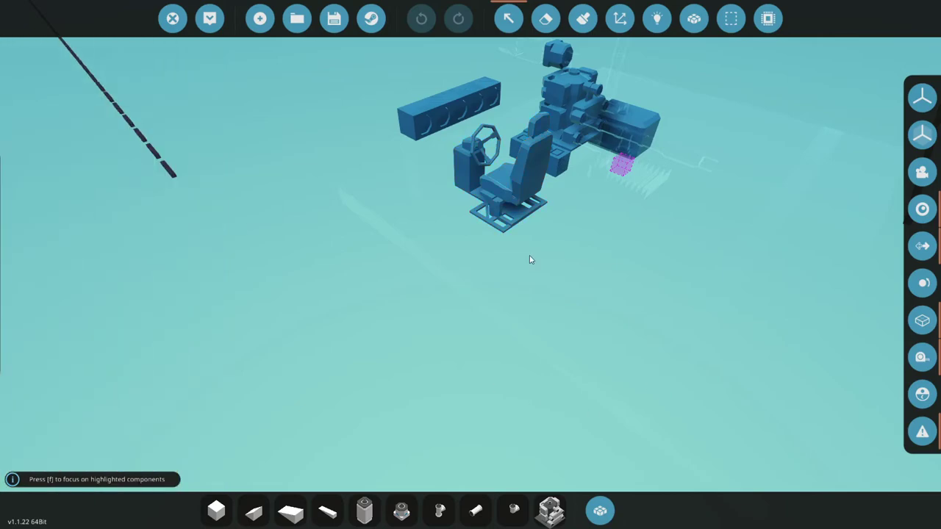
pyautogui.click(508, 19)
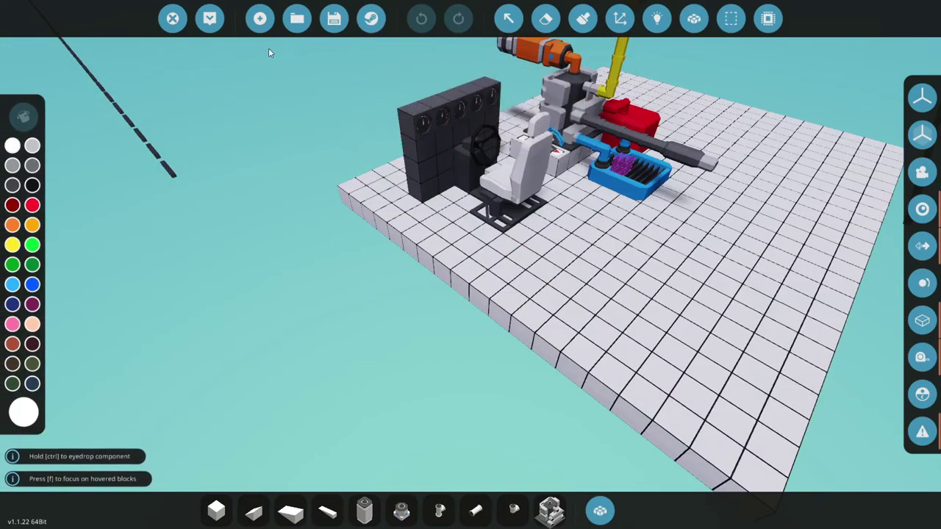
# Spawn the updated creation into the world and sit in its driver seat for another test.
pyautogui.click(208, 19)
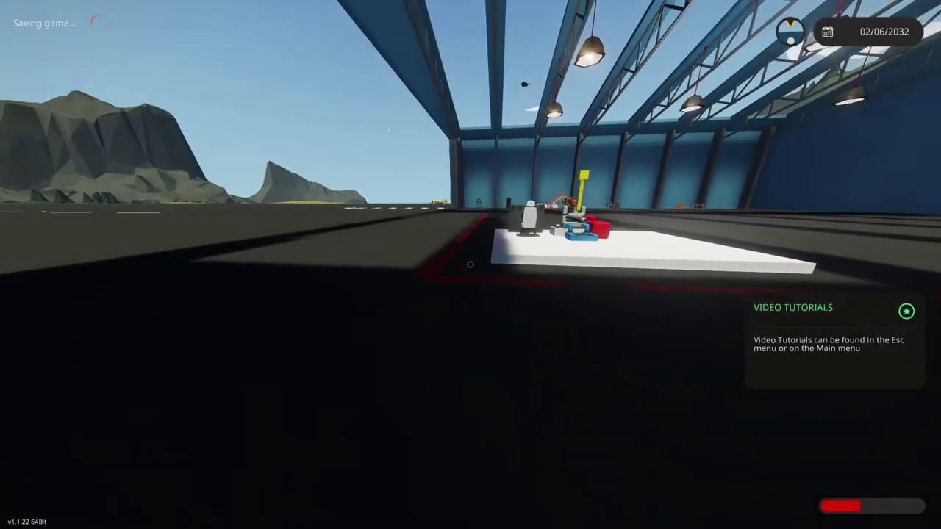
pyautogui.press('w')
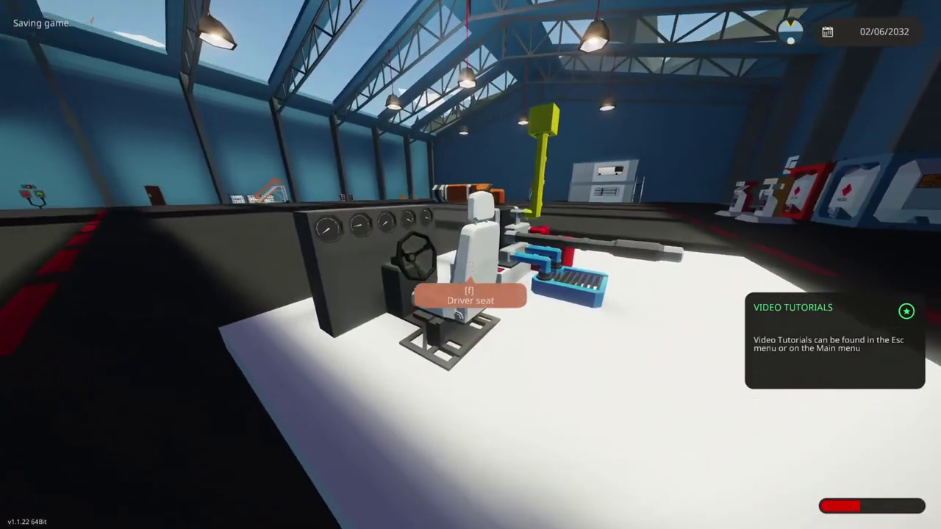
pyautogui.press('f')
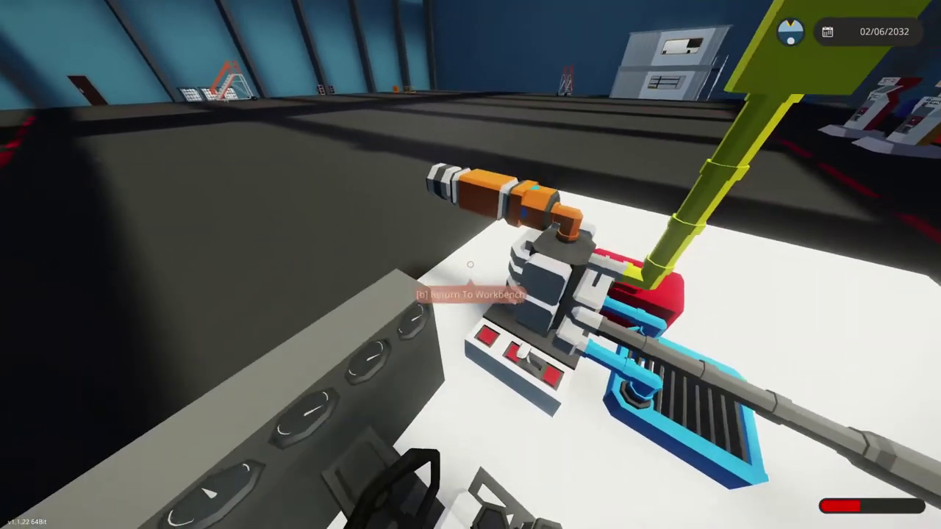
# Get out of the driver seat and examine the engine's dials, throttle lever and the 1x1 gearbox's power values.
pyautogui.press('f')
pyautogui.press('s')
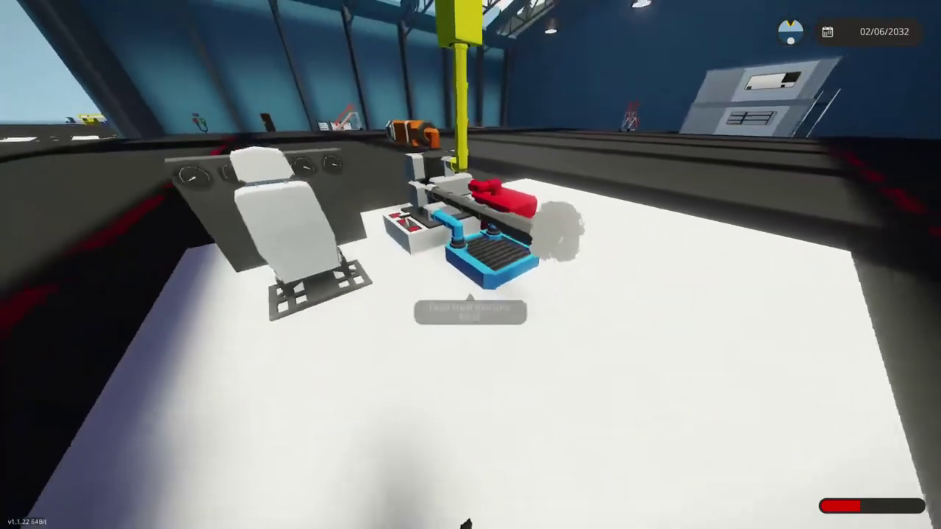
pyautogui.press('w')
pyautogui.press('s')
pyautogui.press('s')
pyautogui.press('w')
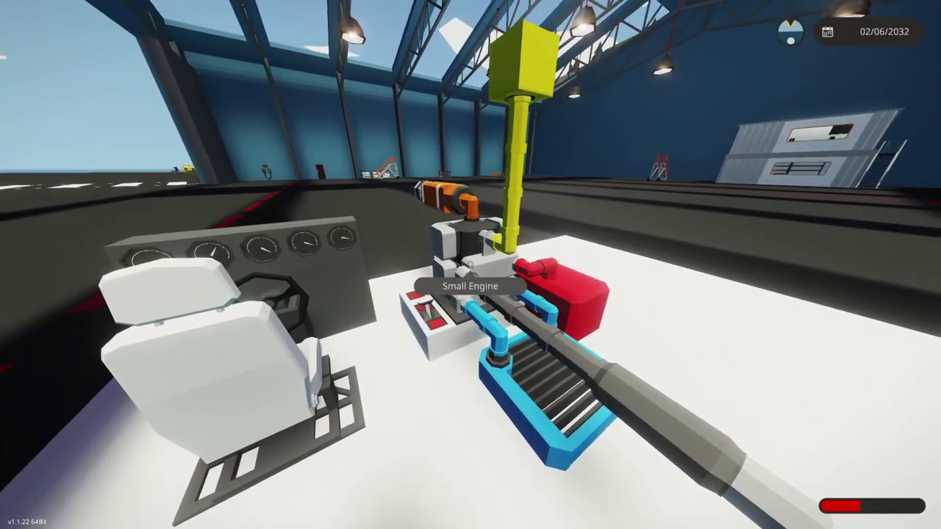
pyautogui.press('w')
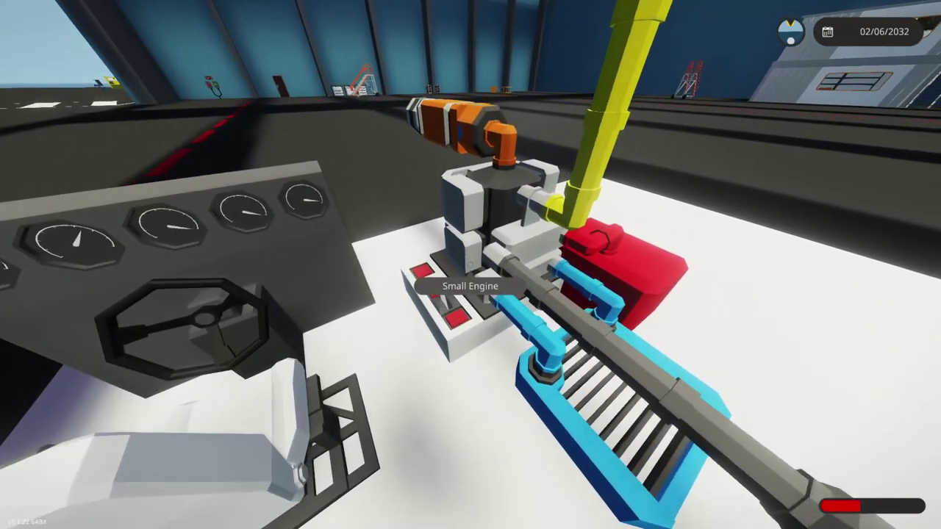
pyautogui.press('s')
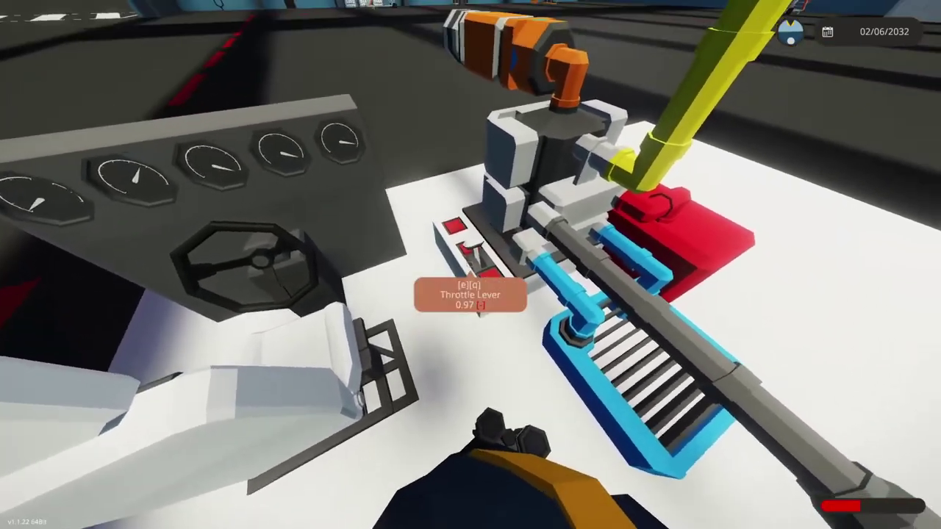
pyautogui.press('s')
pyautogui.press('w')
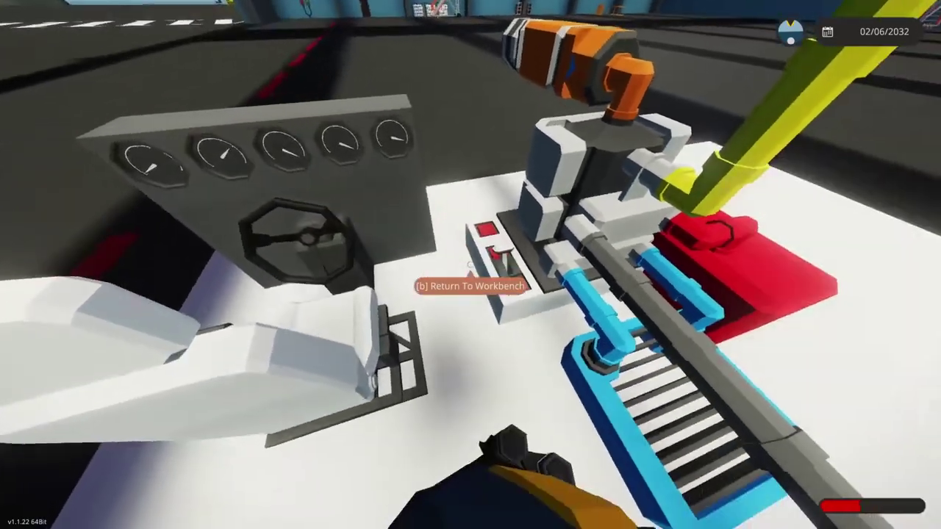
pyautogui.press('s')
pyautogui.press('w')
pyautogui.press('s')
pyautogui.press('w')
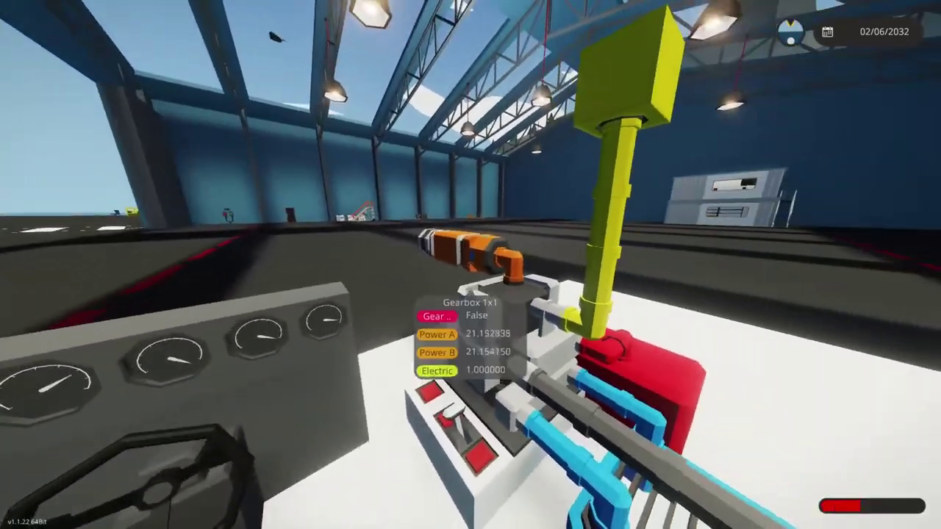
# Walk around the engine to inspect the medium fluid tank side, then come back behind the driver seat.
pyautogui.press('s')
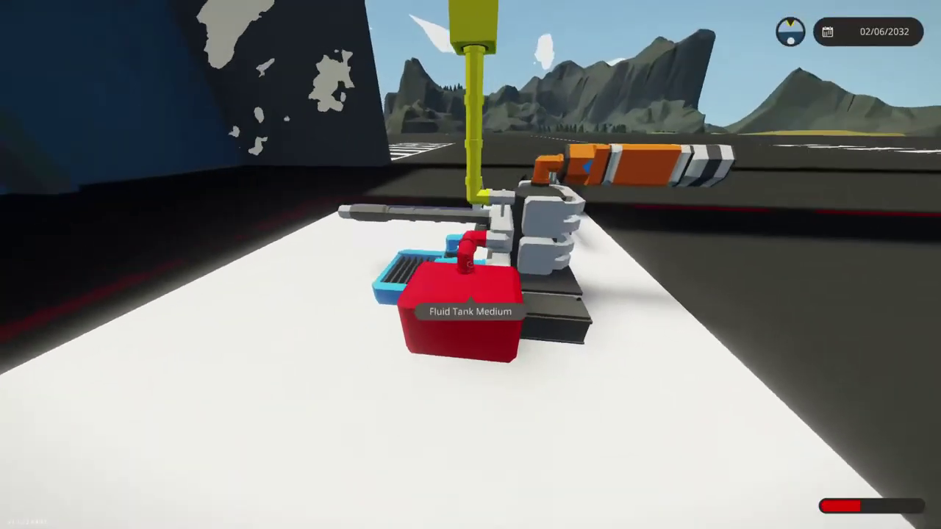
pyautogui.press('d')
pyautogui.press('w')
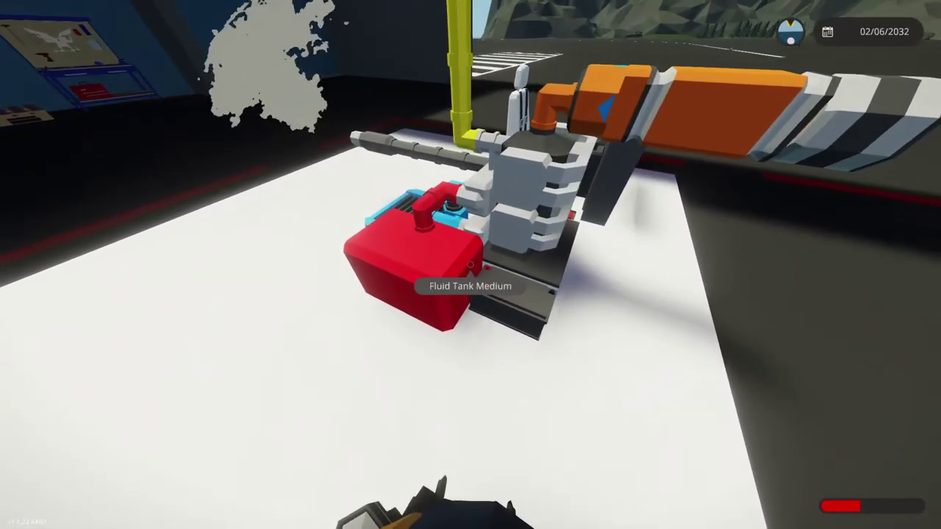
pyautogui.press('a')
pyautogui.press('s')
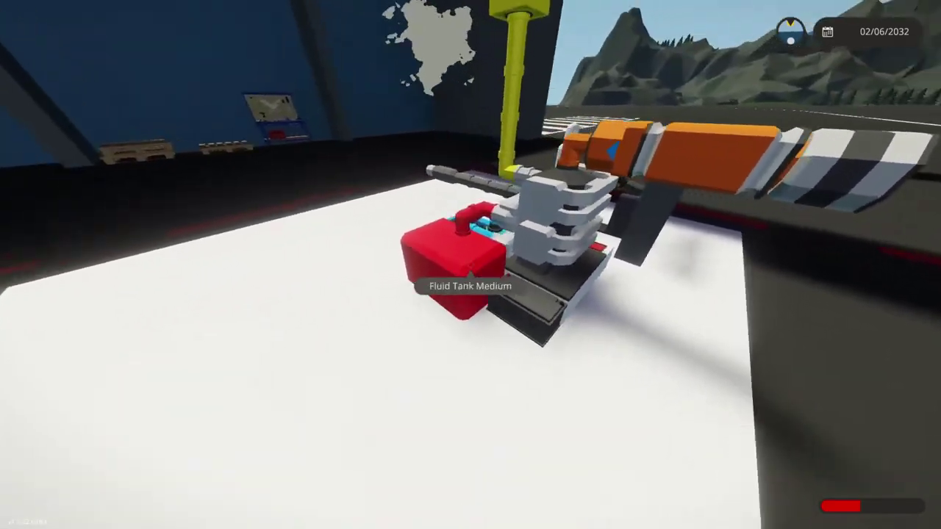
pyautogui.press('a')
pyautogui.press('w')
pyautogui.press('w')
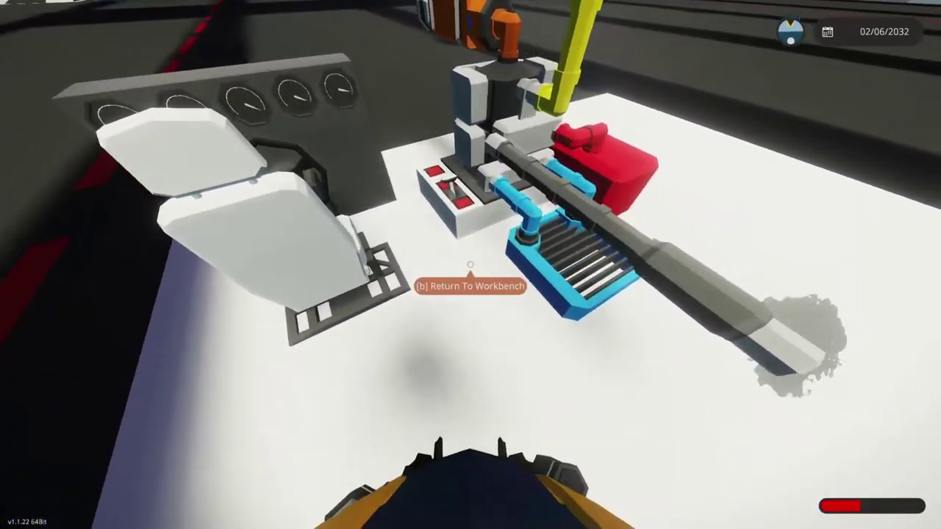